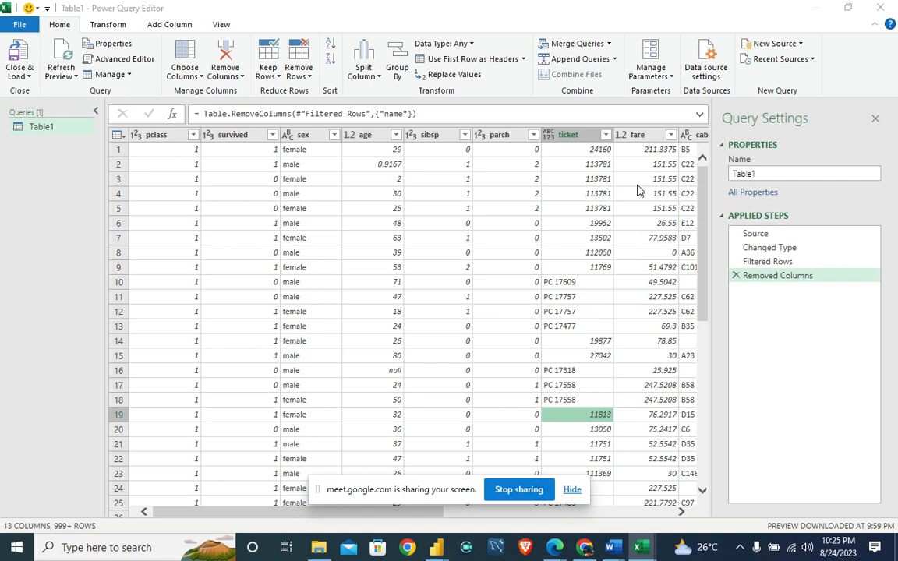
Switch to the Google Meet call, admit the waiting participant, and return to the Power Query Editor.
mouse_move(555, 551)
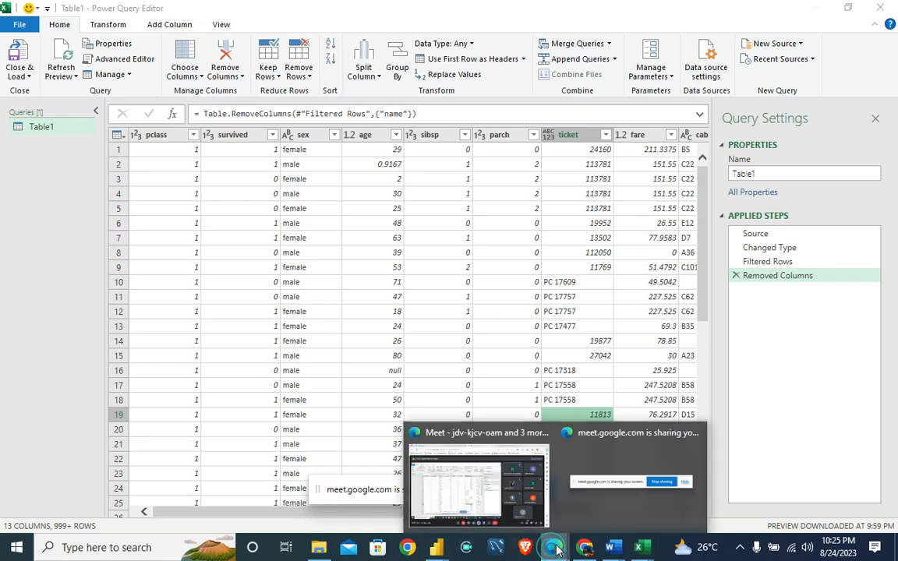
click(478, 482)
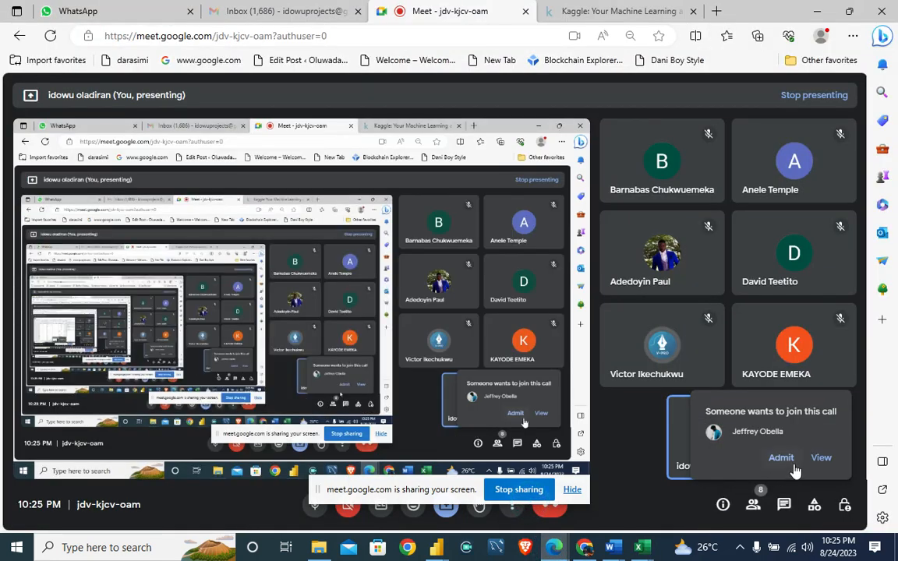
click(780, 458)
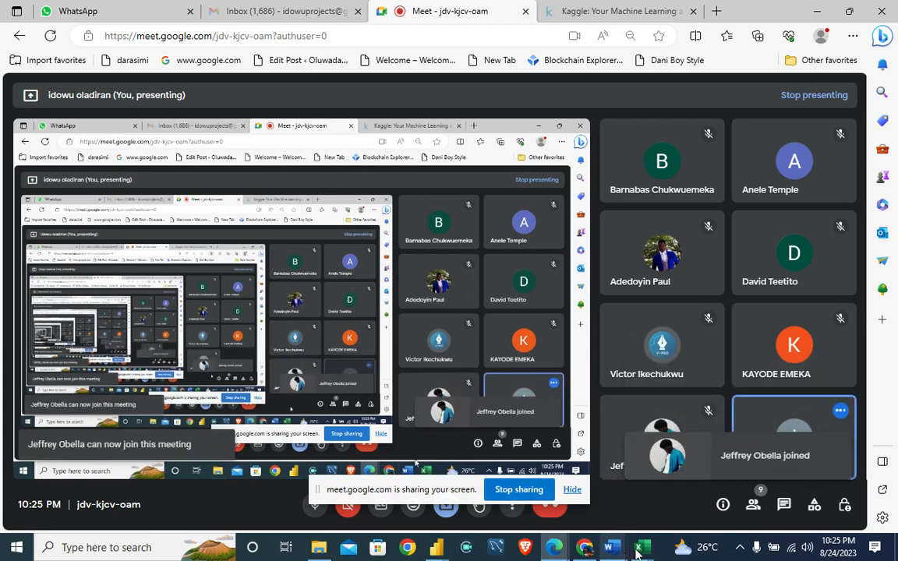
click(657, 527)
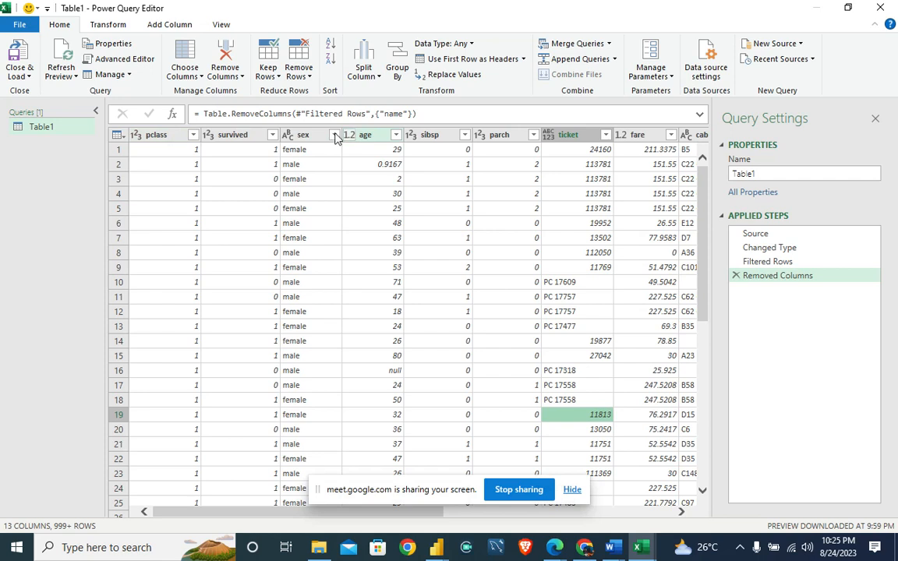
Remove the sibsp, parch, ticket, fare, cabin, embarked, boat, body and home.dest columns from Table1.
click(439, 138)
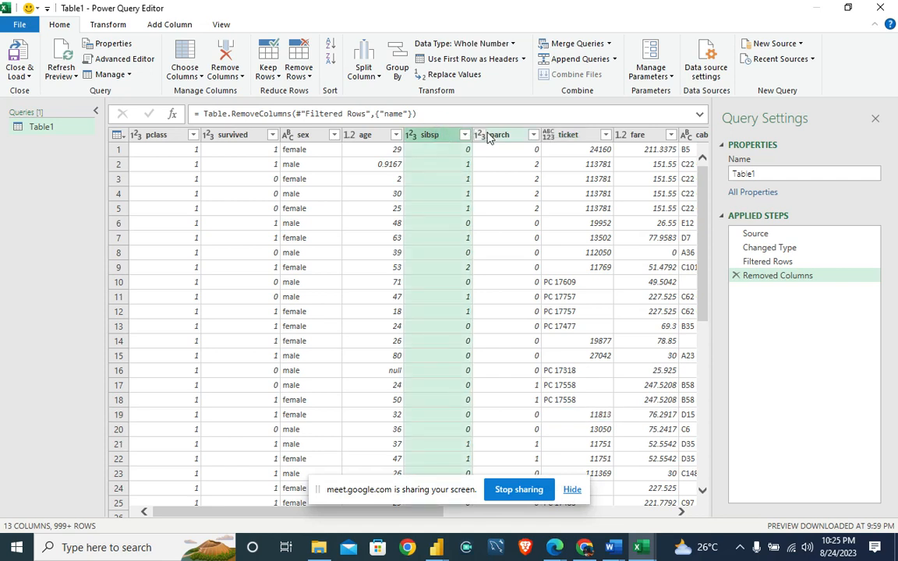
ctrl+click(485, 135)
ctrl+click(564, 134)
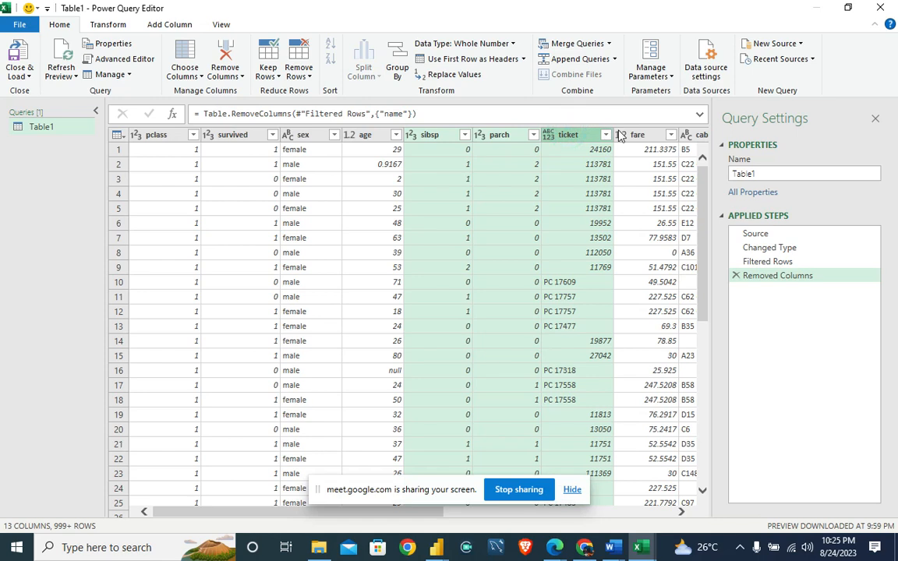
click(683, 512)
click(682, 512)
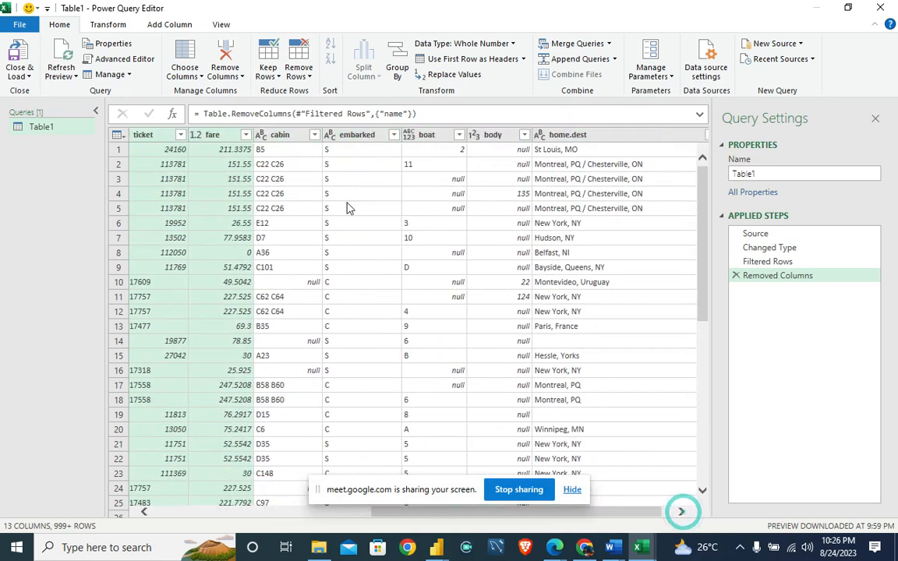
ctrl+click(279, 134)
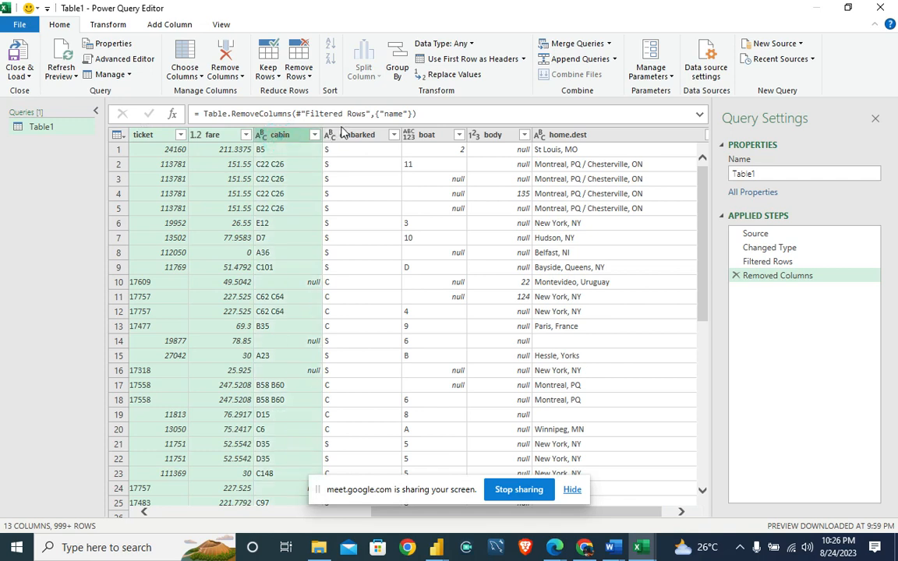
ctrl+click(342, 134)
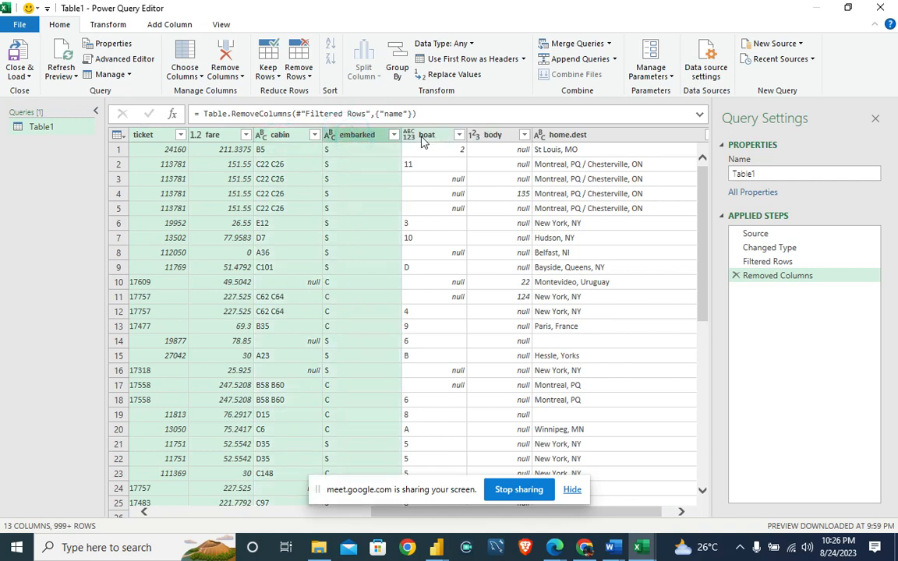
ctrl+click(421, 134)
ctrl+click(487, 134)
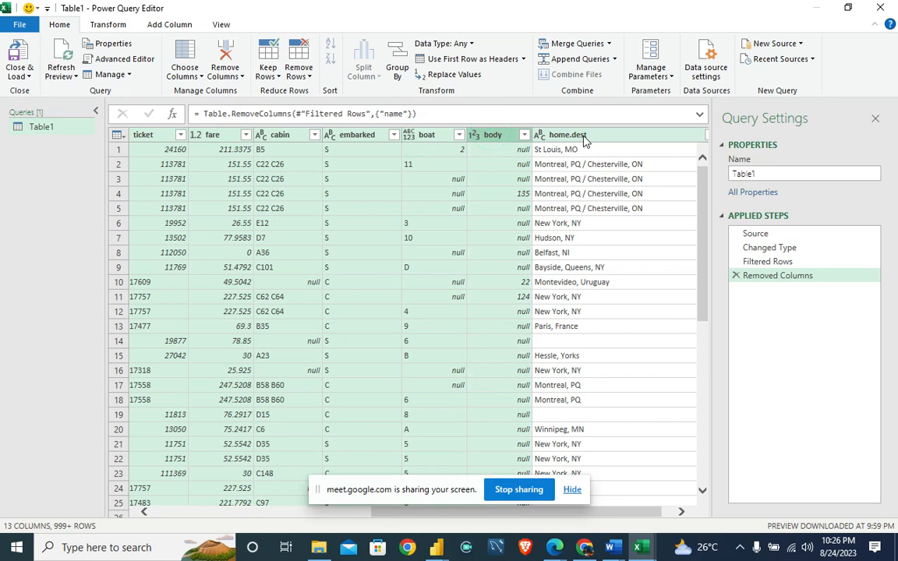
ctrl+click(583, 135)
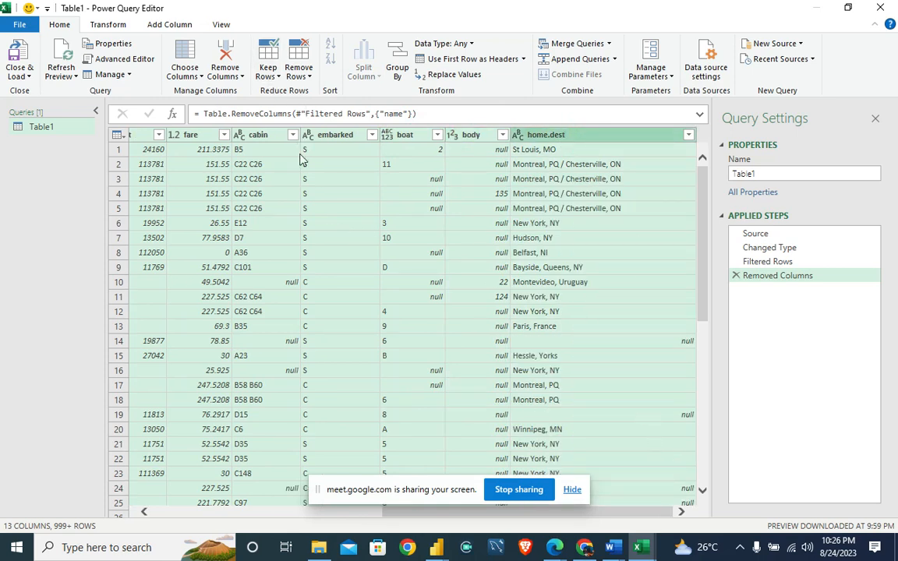
click(225, 73)
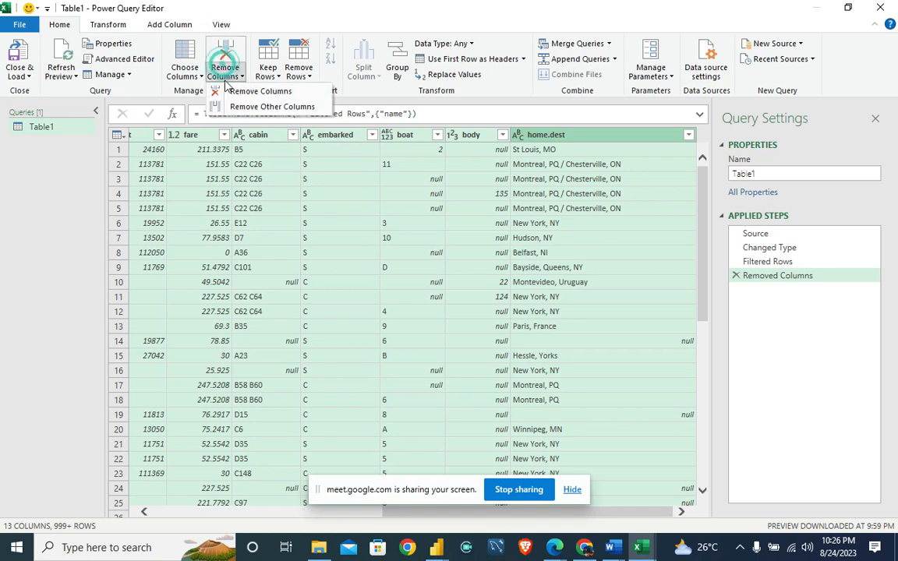
click(227, 91)
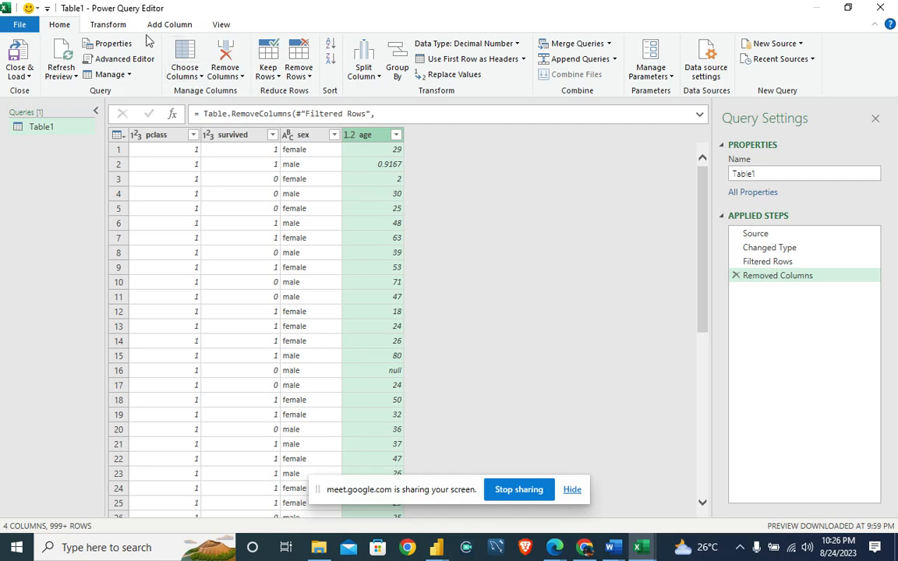
Add an index column starting from 1 to the table.
click(109, 24)
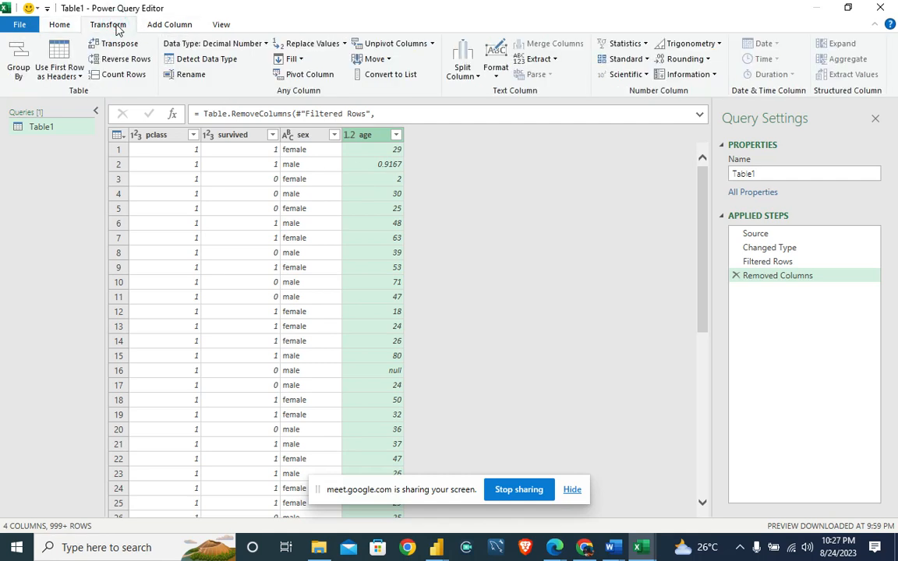
click(161, 27)
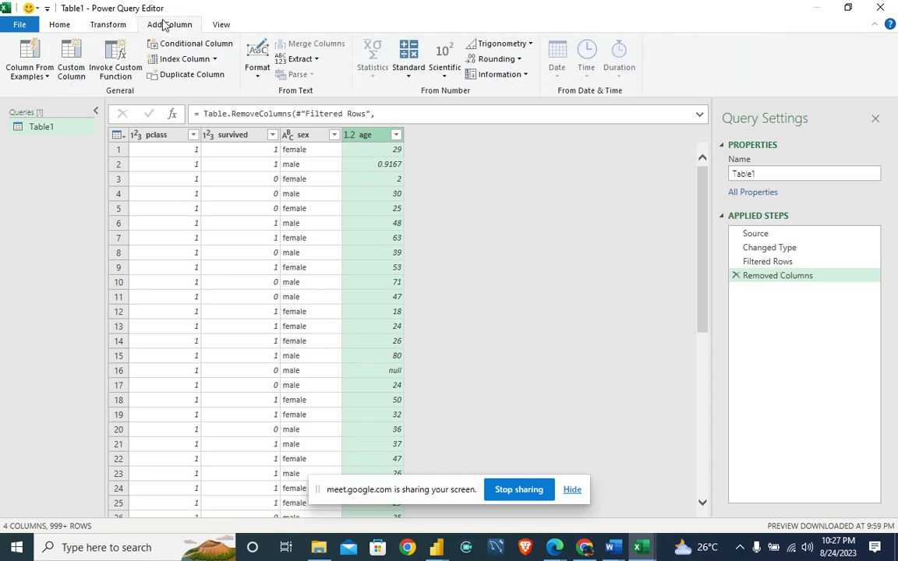
click(217, 62)
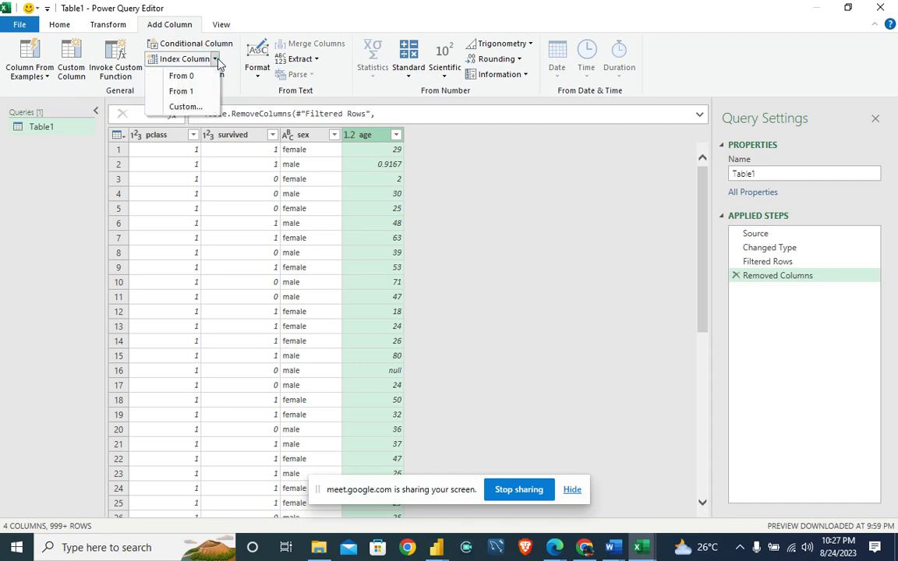
click(182, 92)
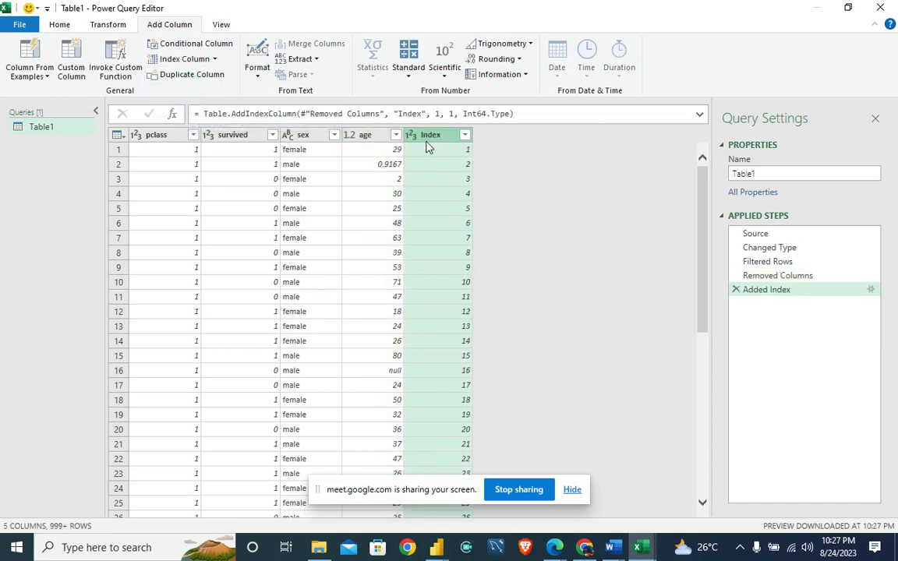
Move the Index column in front of pclass and change its data type to Text.
drag(432, 137, 156, 138)
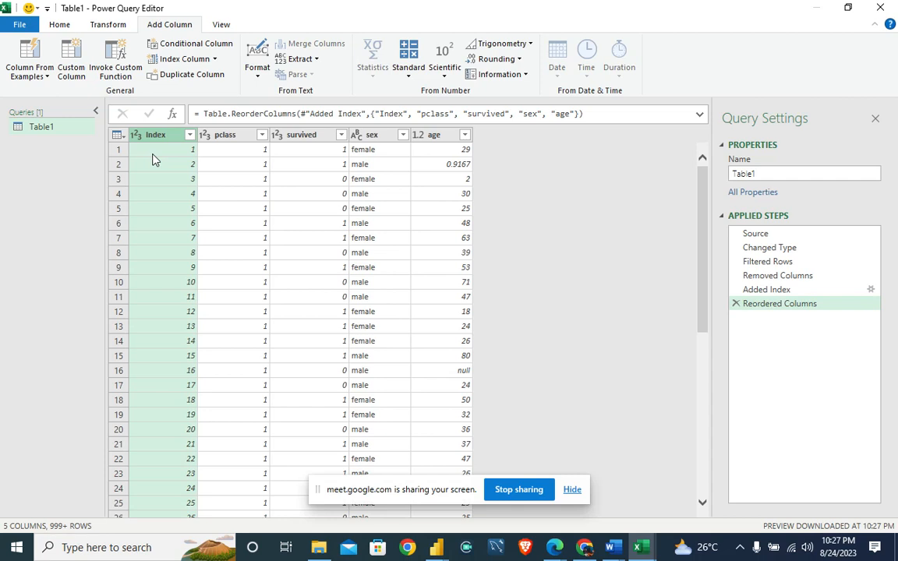
click(136, 136)
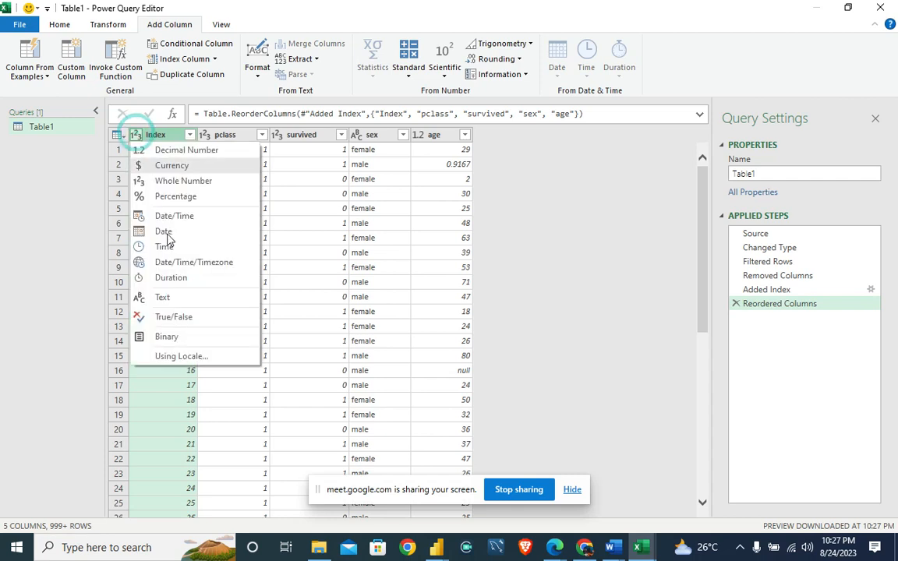
click(174, 299)
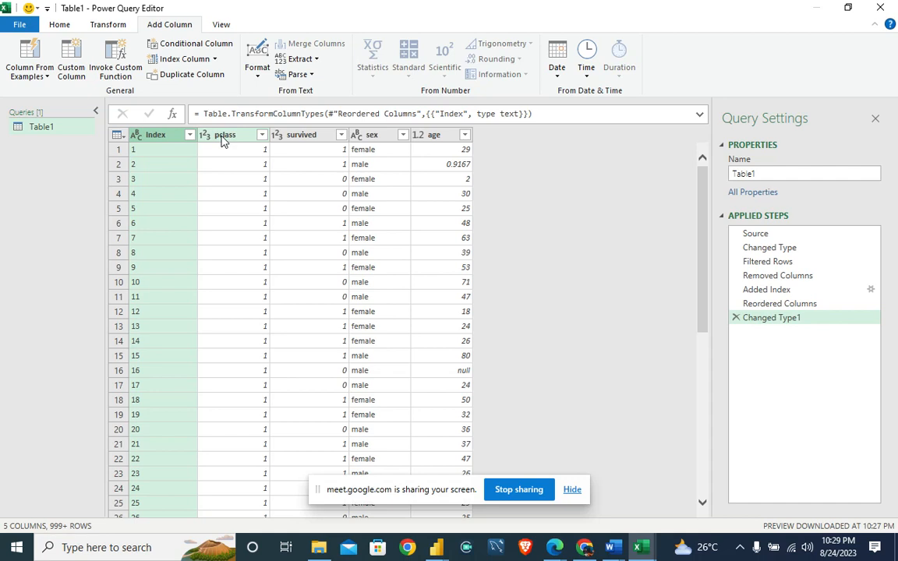
Start a conditional column and name it newpclass.
click(212, 46)
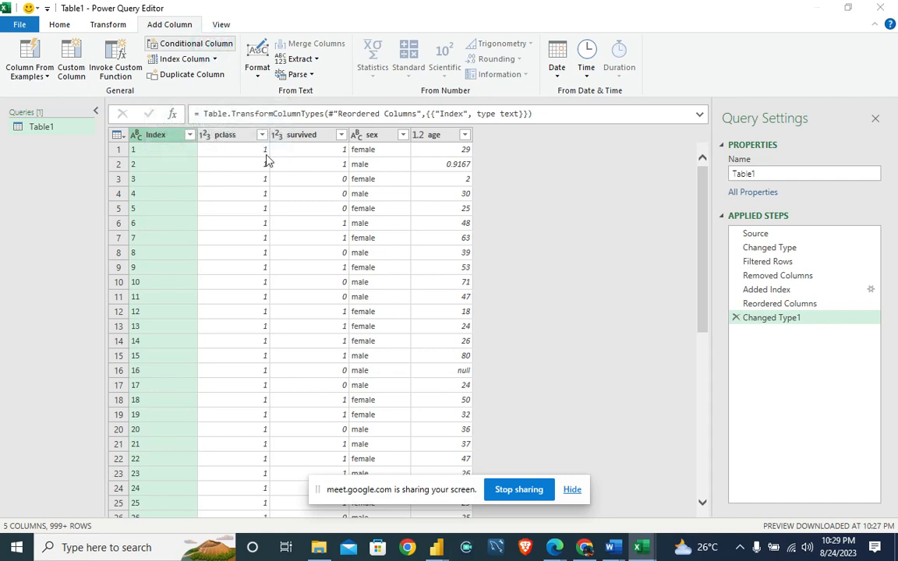
click(202, 209)
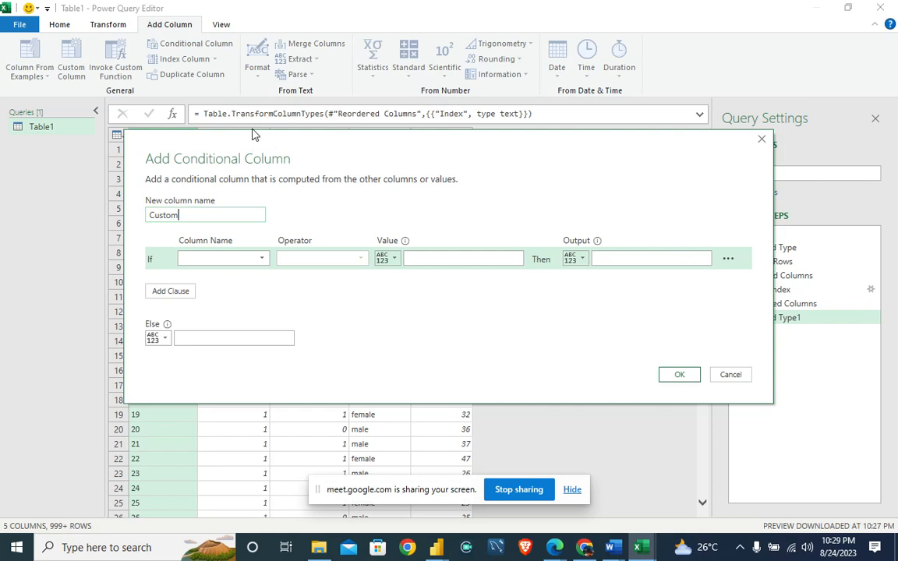
drag(235, 305, 139, 307)
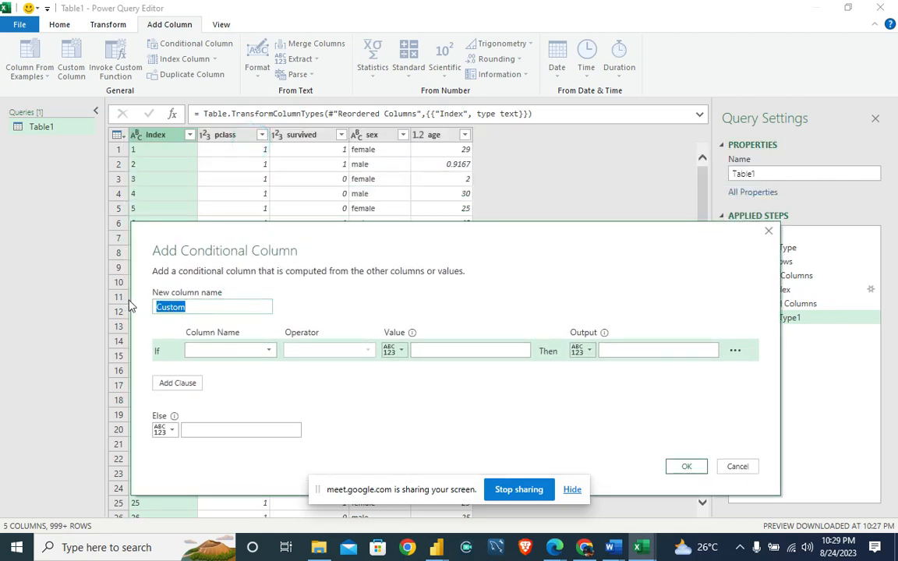
text(new)
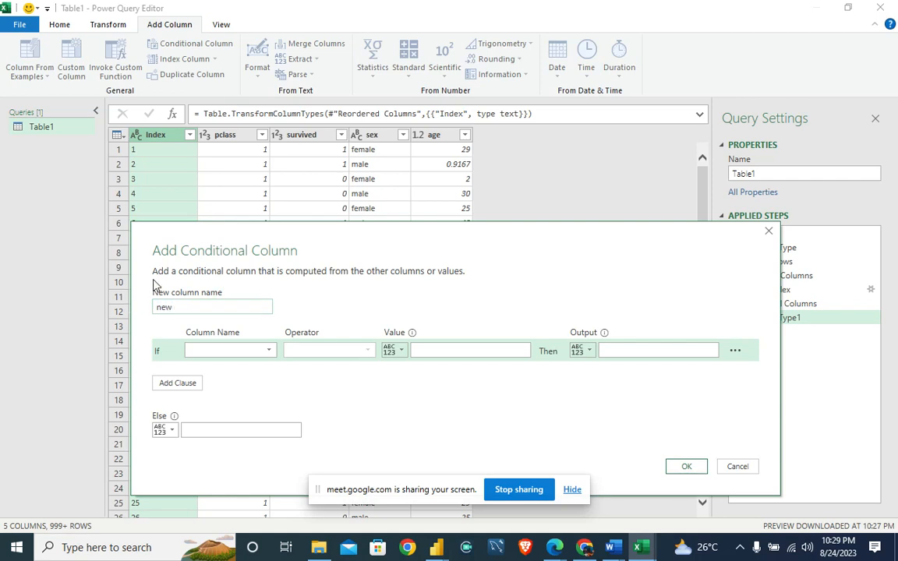
text(pclass)
Define the first condition so that pclass equals 1 outputs "First Class".
click(270, 353)
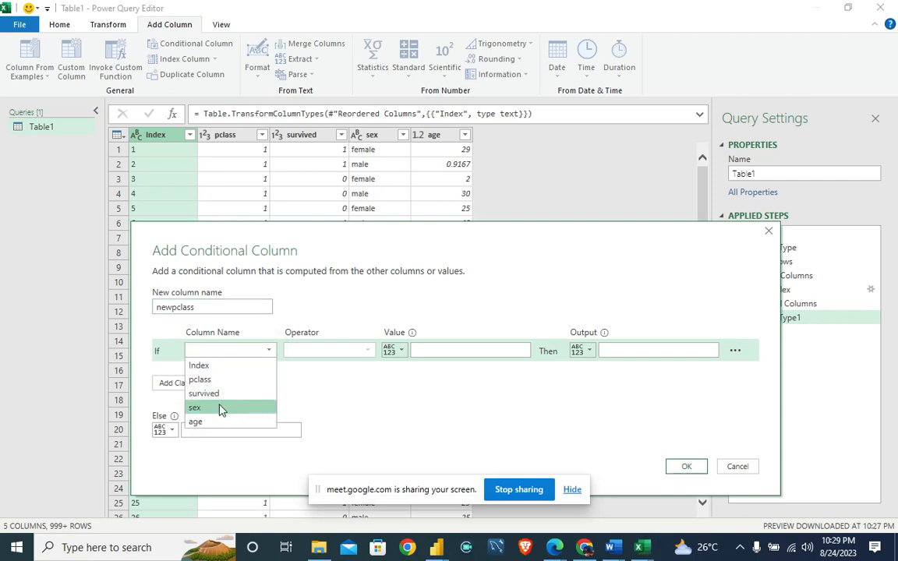
click(221, 380)
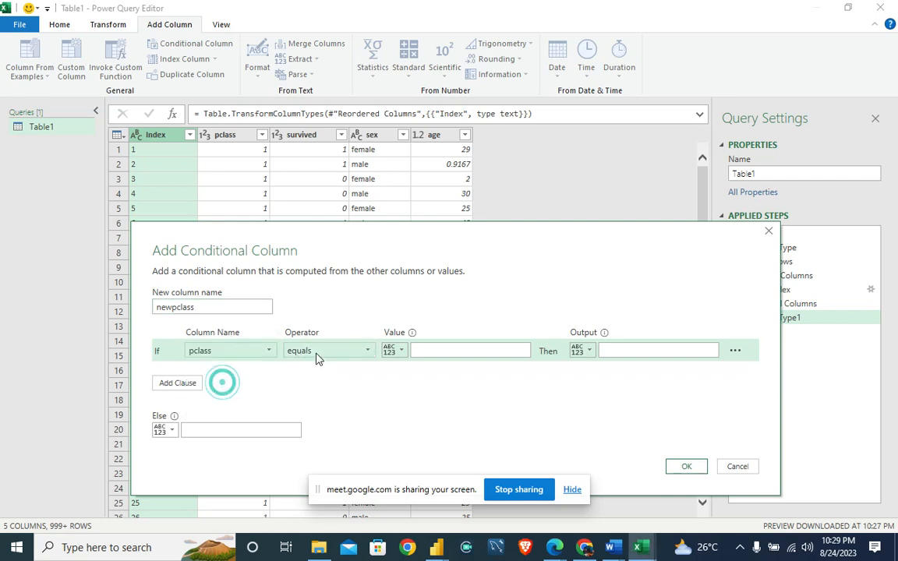
click(435, 352)
text(1)
click(682, 353)
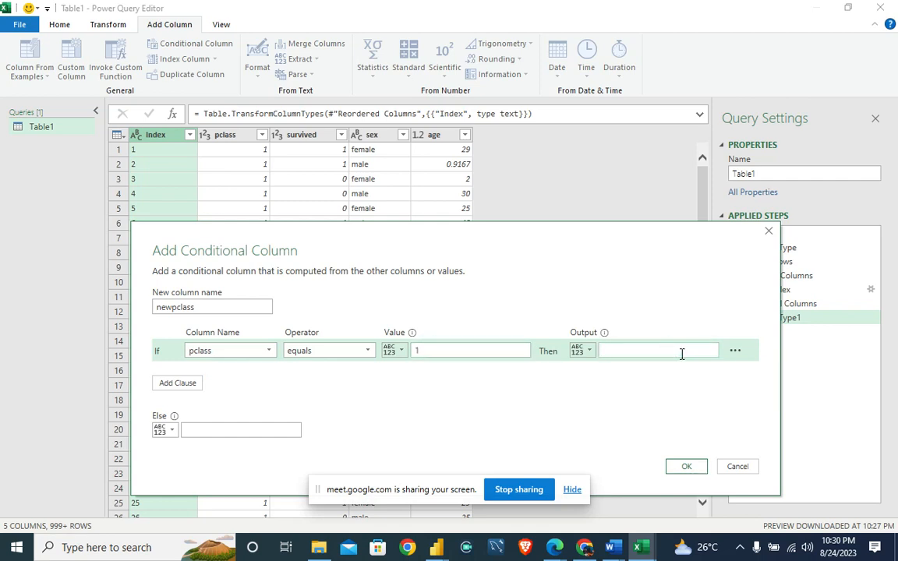
text(First Class)
Add an else-if clause so that pclass equals 2 outputs "Middle Class".
click(173, 386)
click(200, 372)
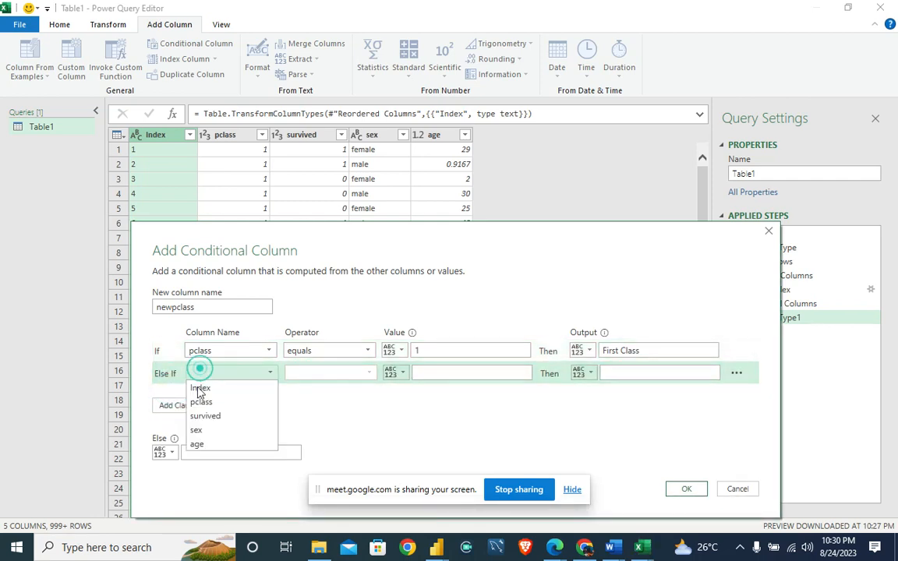
click(204, 400)
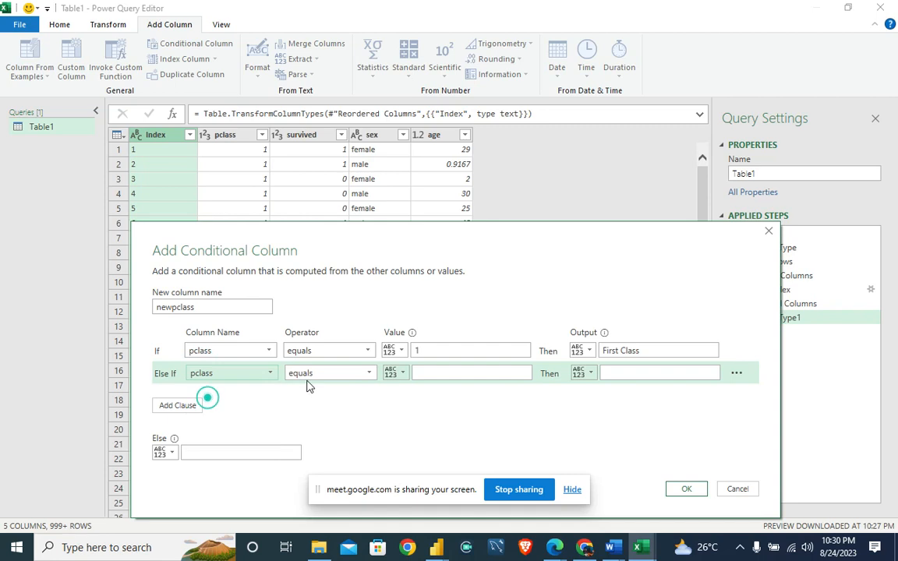
click(429, 374)
text(2)
click(656, 372)
text(Middle Class)
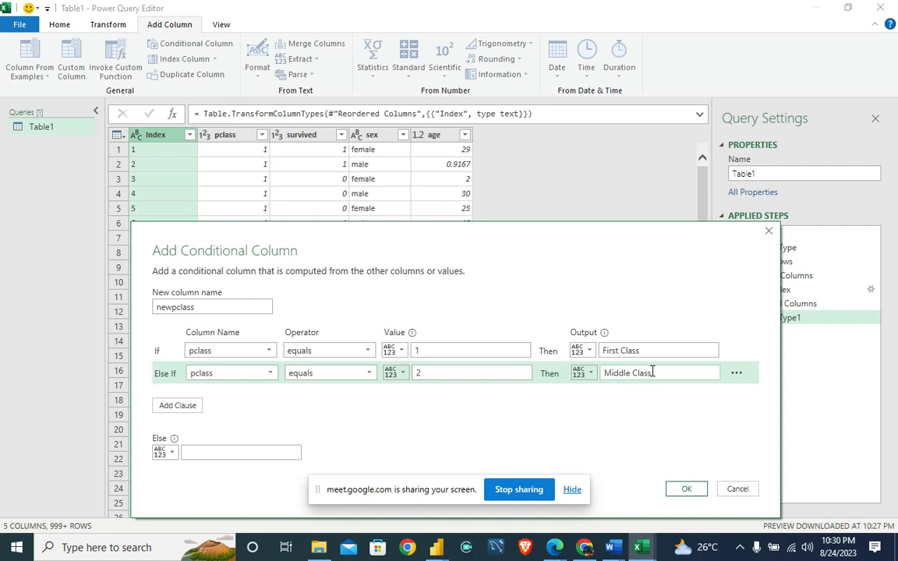
Set the else output to "Low Class", create the conditional column, and move newpclass directly after pclass.
click(202, 450)
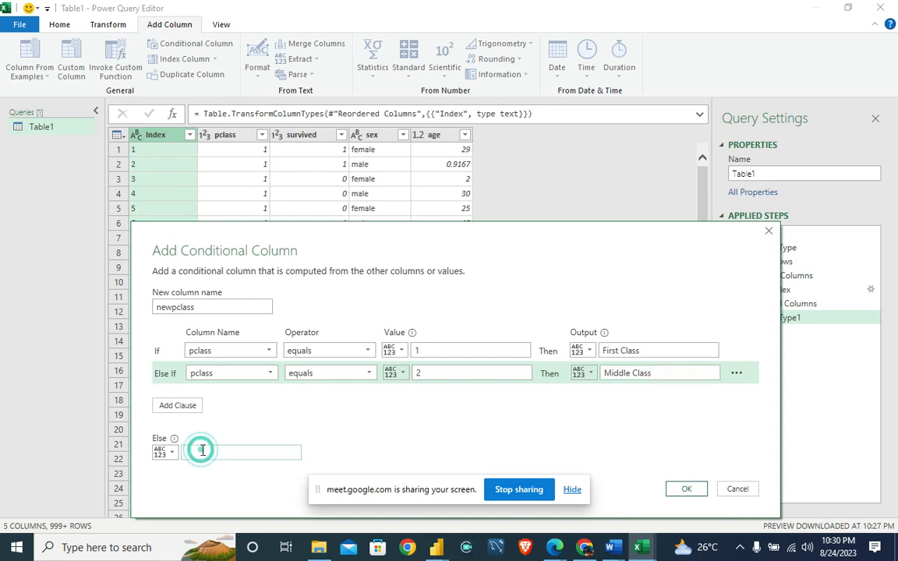
text(Low Class)
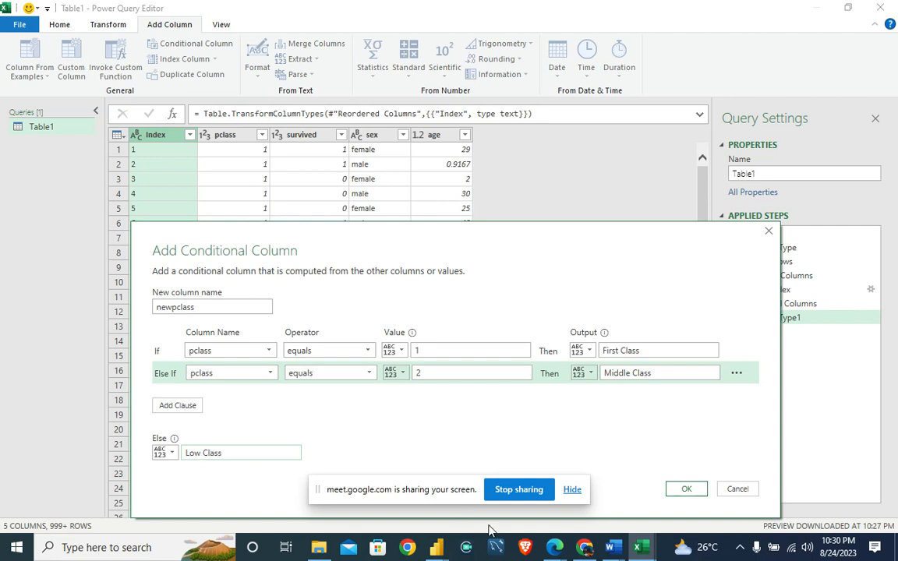
click(686, 488)
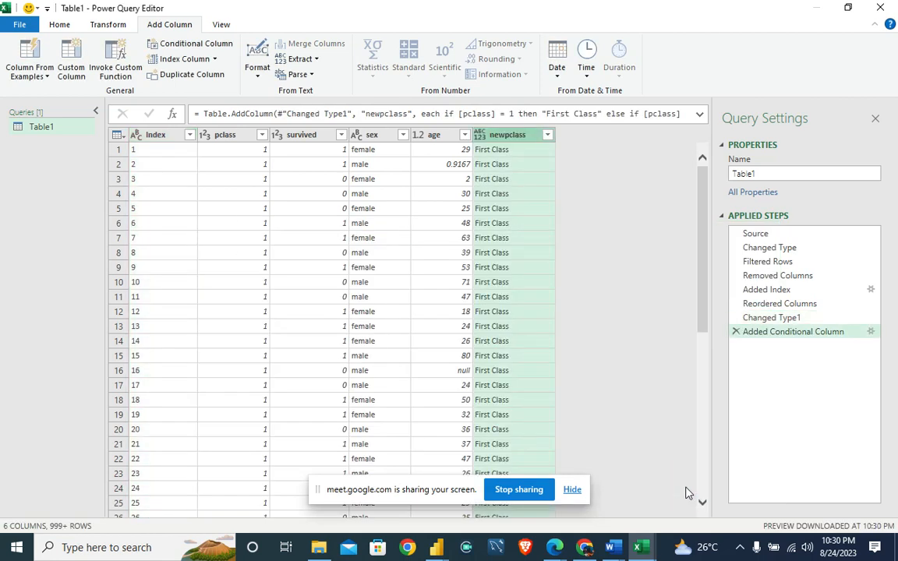
drag(487, 134, 264, 131)
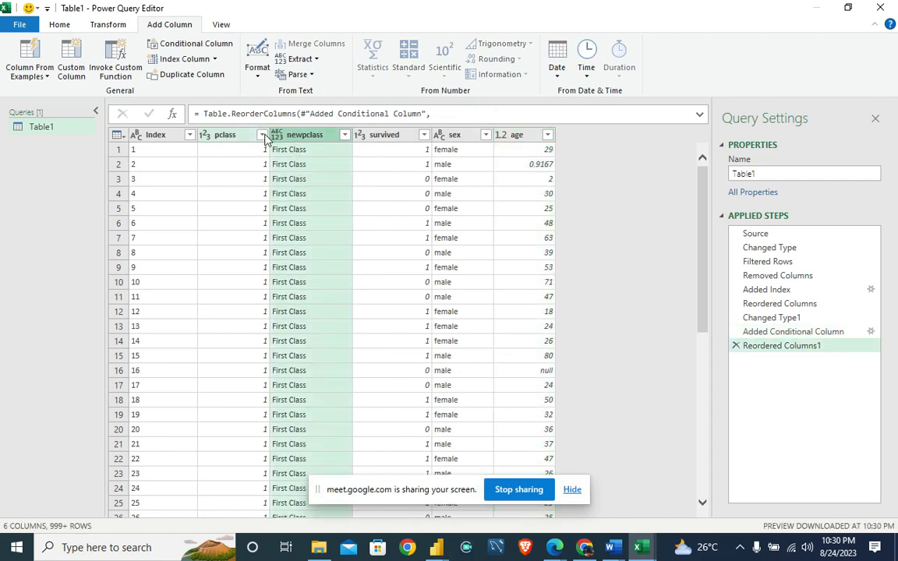
Load the full list of pclass filter values and apply the filter with all classes selected.
click(262, 136)
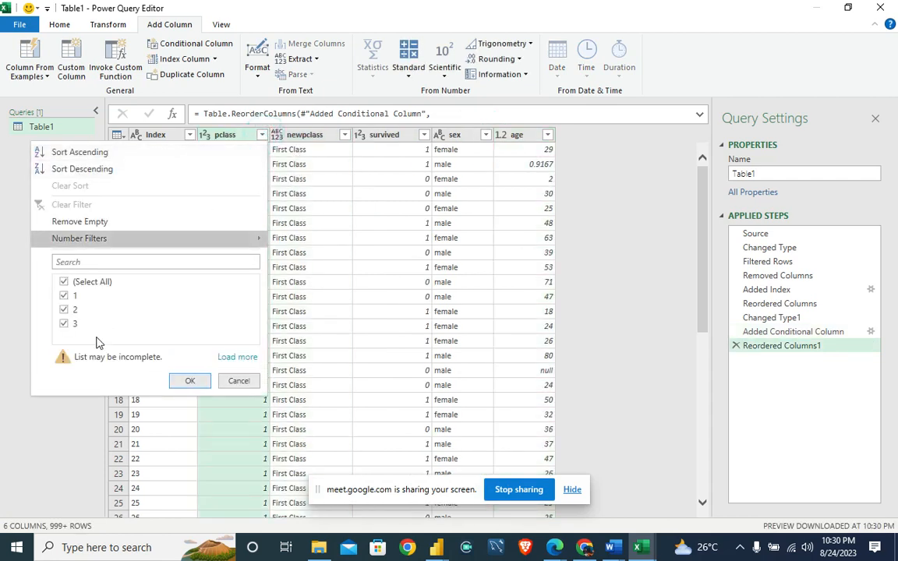
click(237, 357)
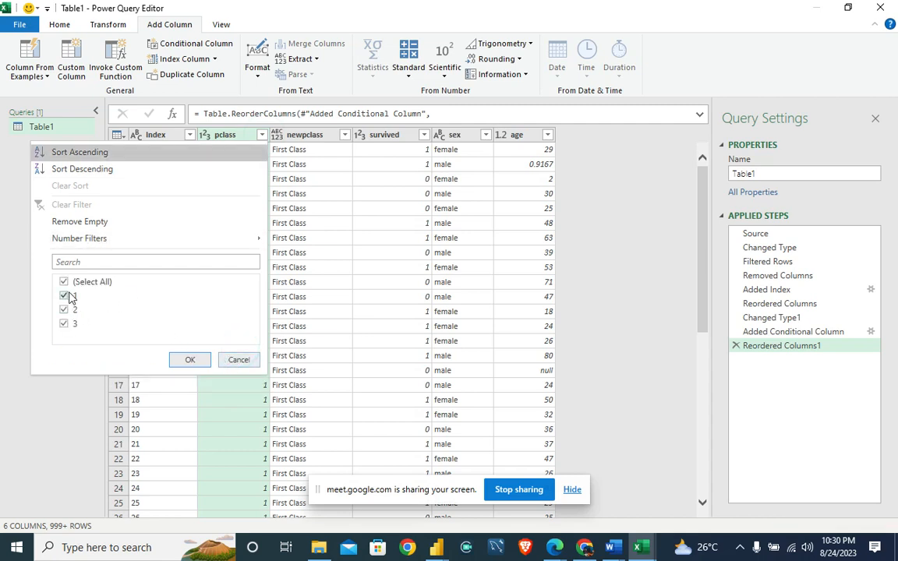
click(187, 359)
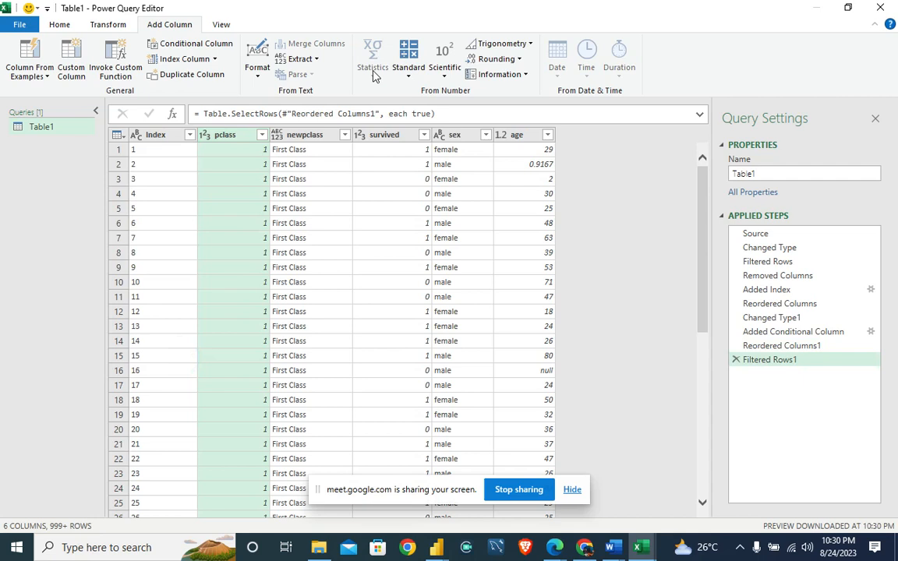
Filter the pclass column to keep only the value 1 and check the newpclass labels down the rows.
click(262, 135)
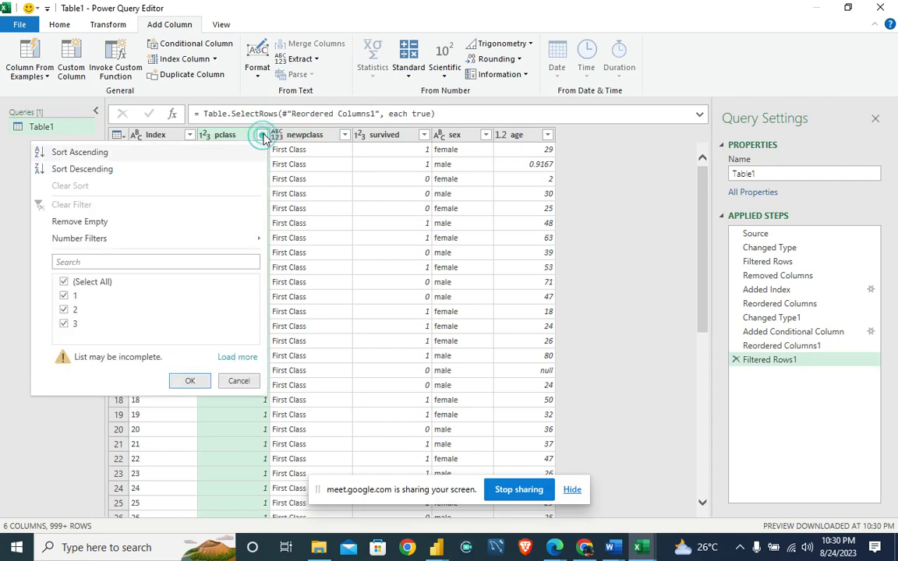
click(236, 357)
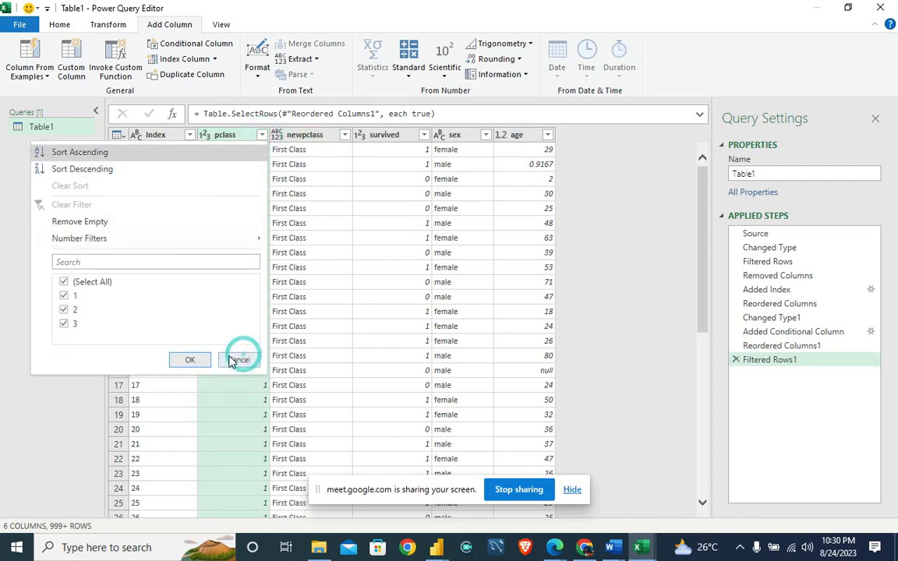
click(64, 281)
click(67, 296)
click(184, 358)
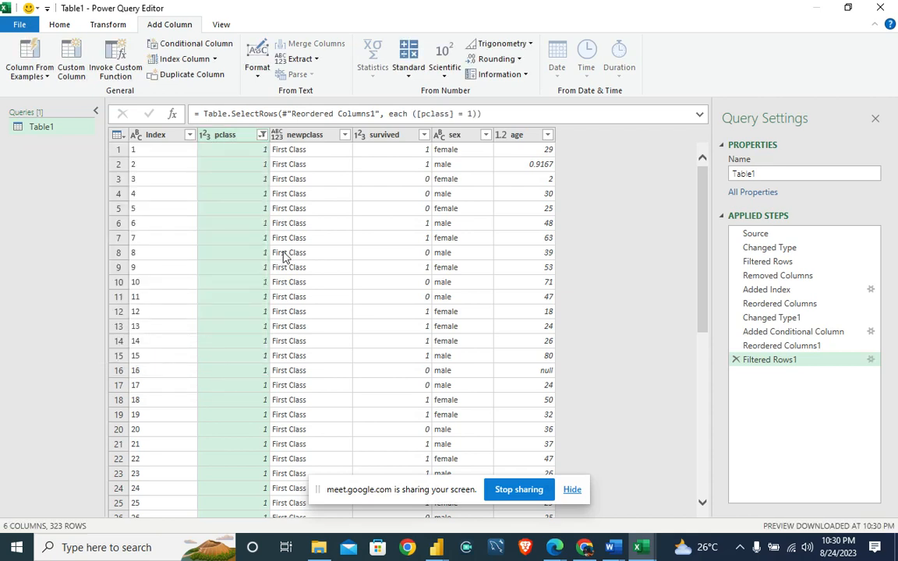
scroll(284, 254, down, 20)
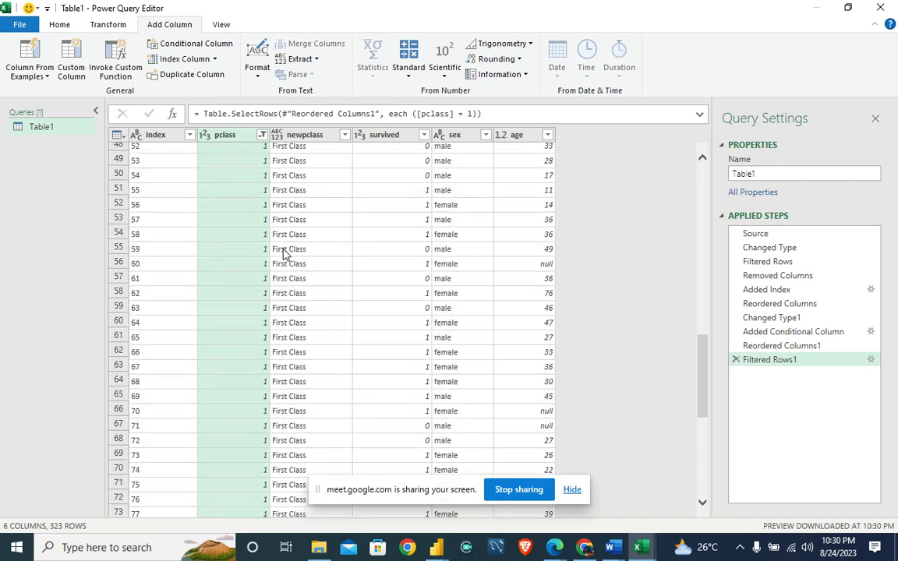
scroll(284, 253, down, 20)
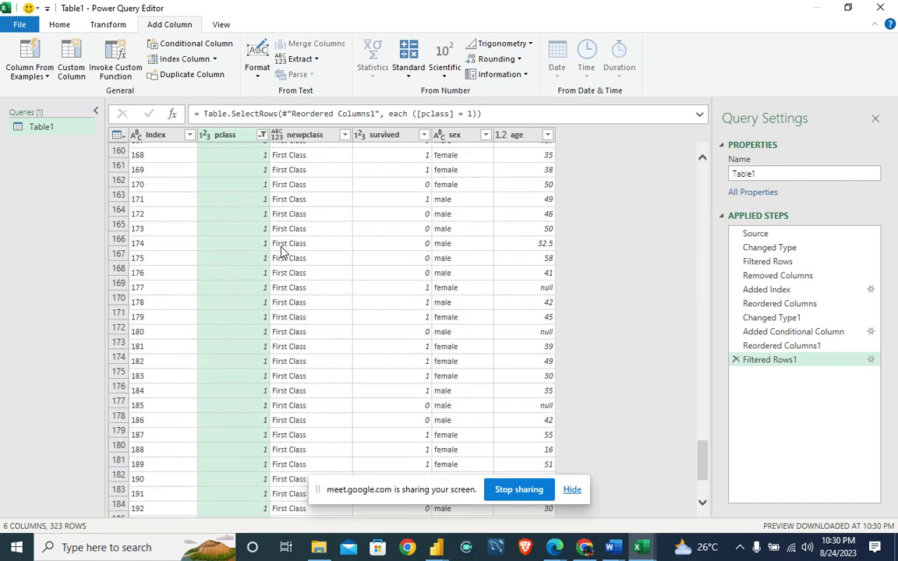
scroll(285, 253, down, 20)
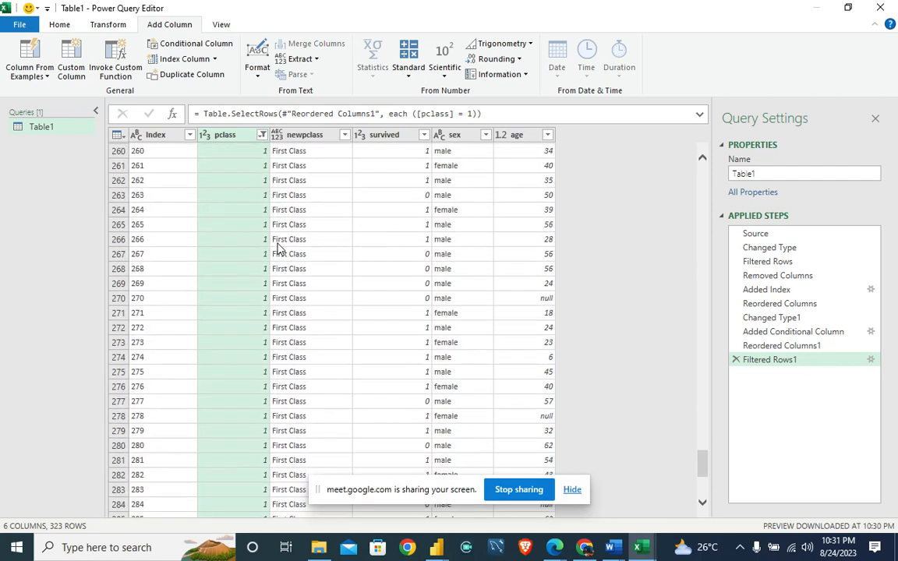
Try to reselect all values in the pclass filter, loading the complete value list before applying it.
click(261, 135)
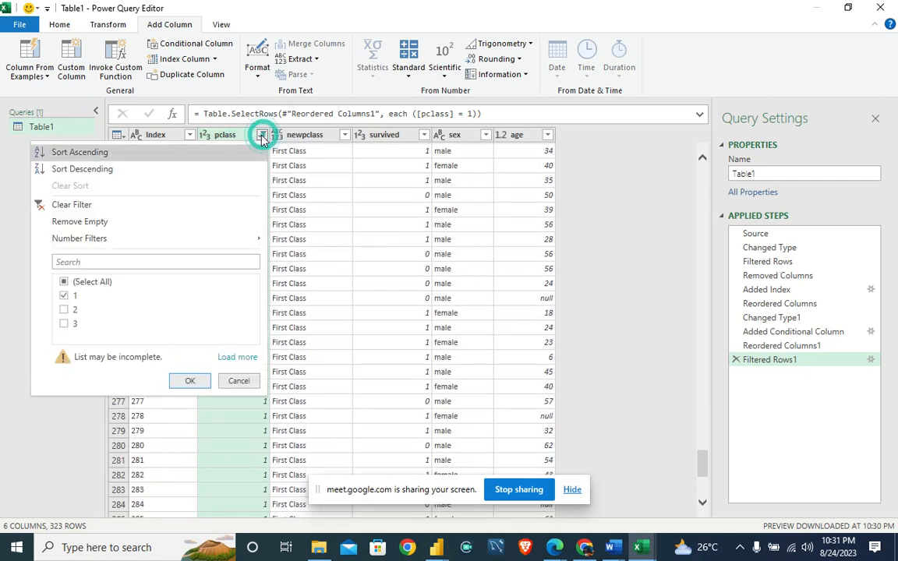
click(64, 282)
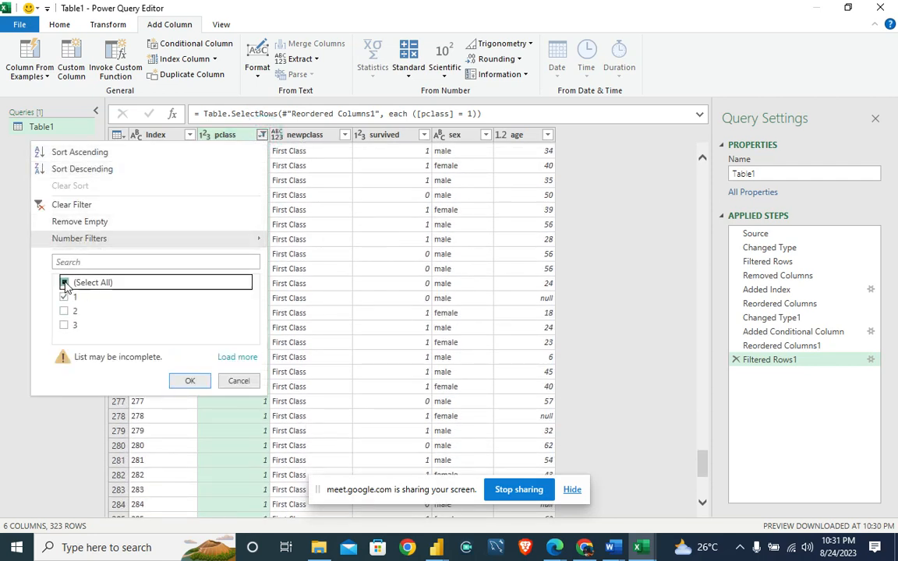
click(65, 285)
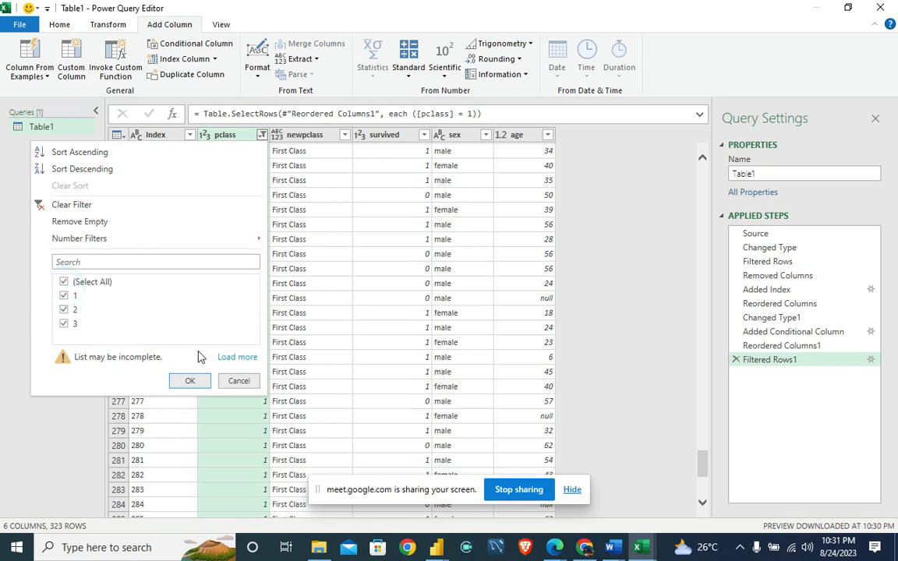
click(221, 357)
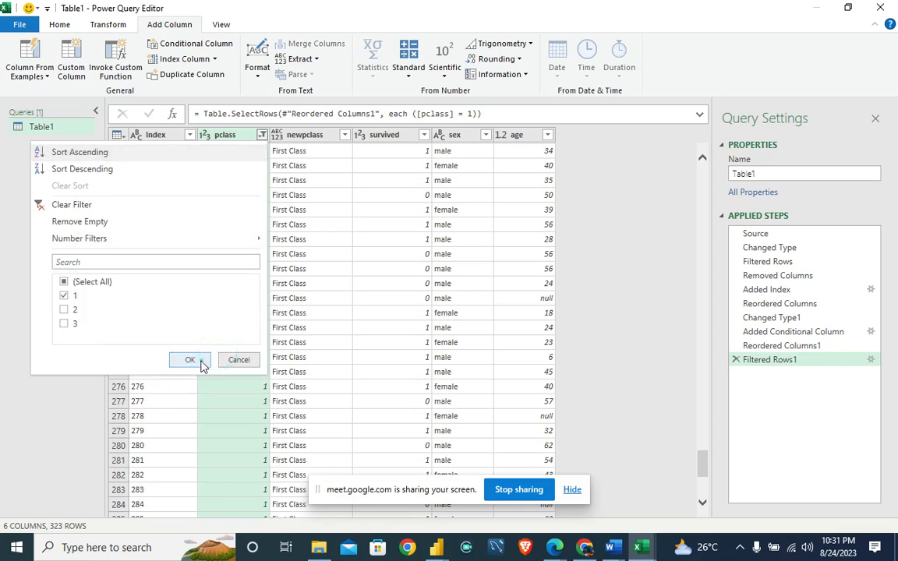
click(199, 363)
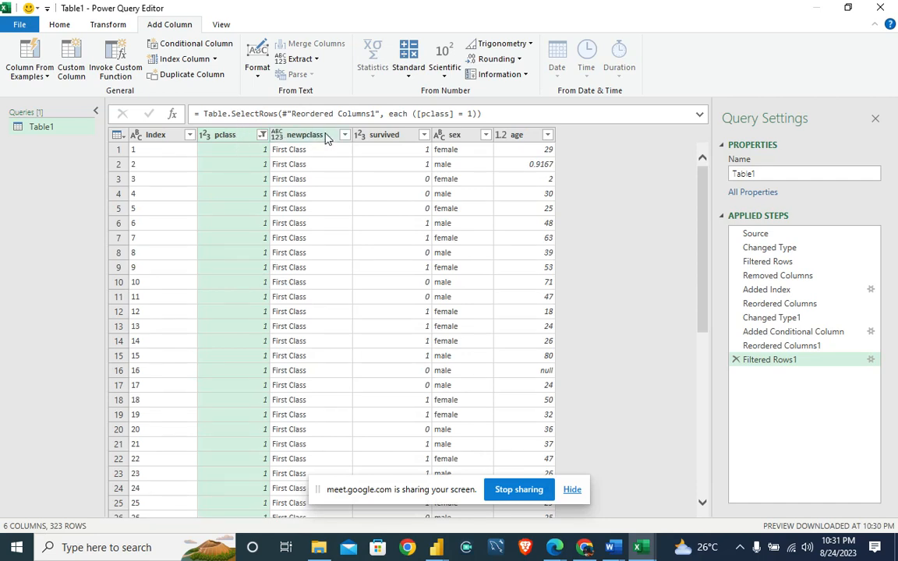
Remove the pclass column, and delete that removal from the query's applied steps.
right_click(223, 134)
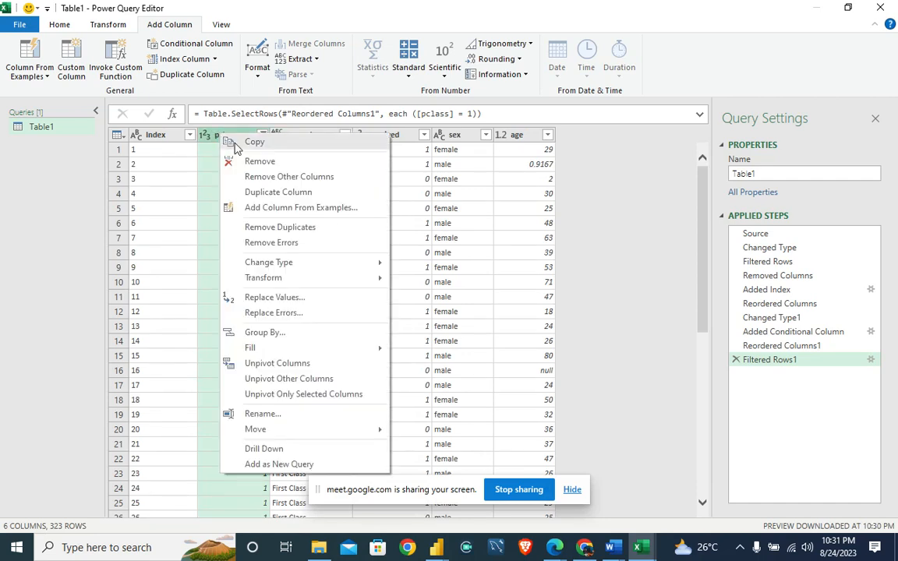
click(252, 163)
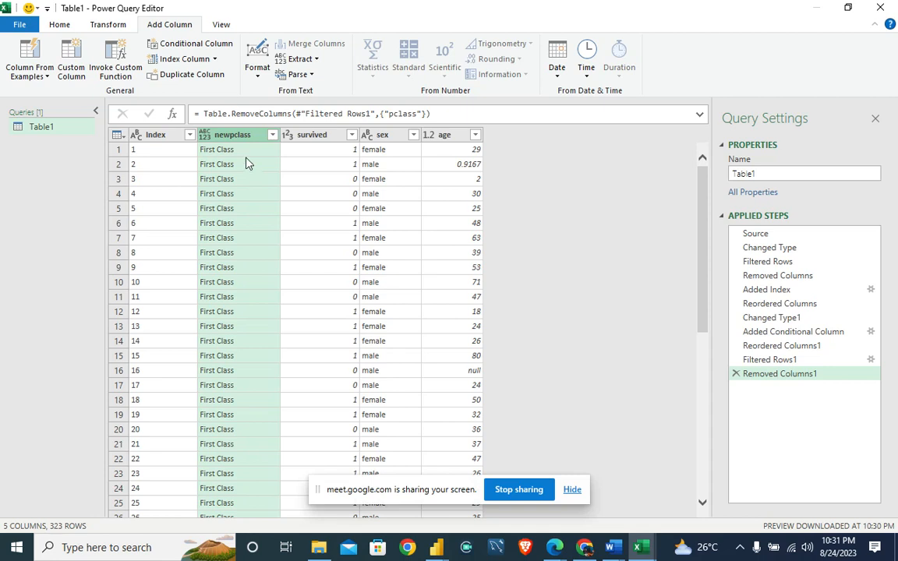
click(735, 374)
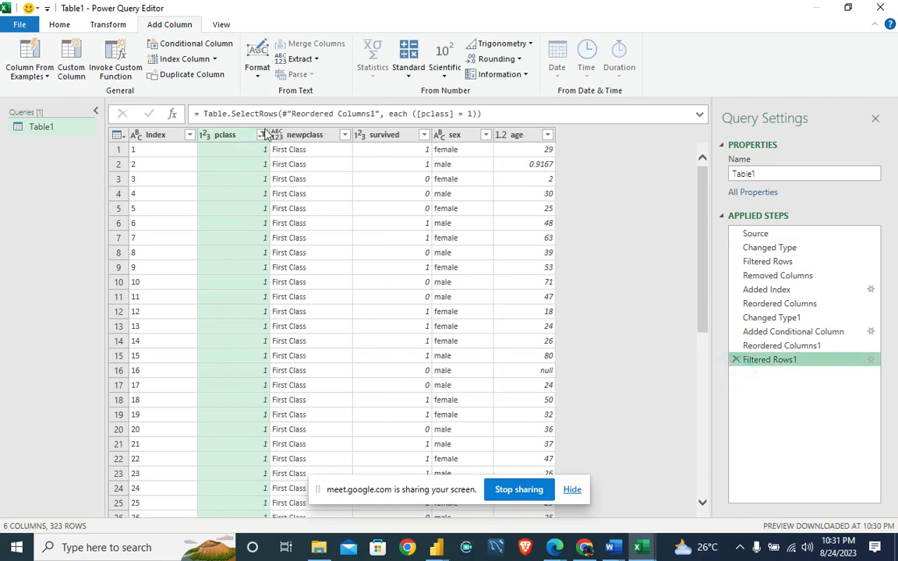
Restore the pclass filter to include classes 2 and 3 along with 1, using the fully loaded value list.
click(262, 134)
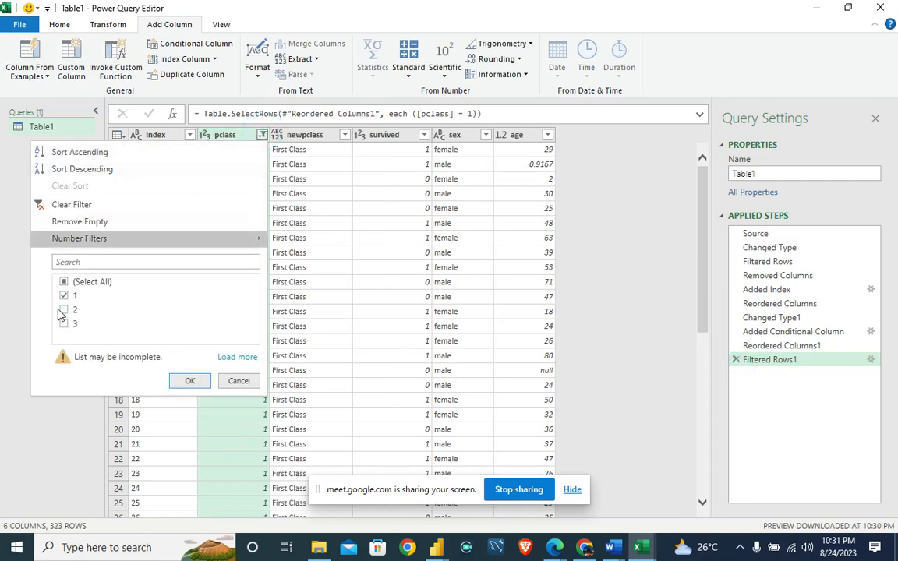
click(63, 282)
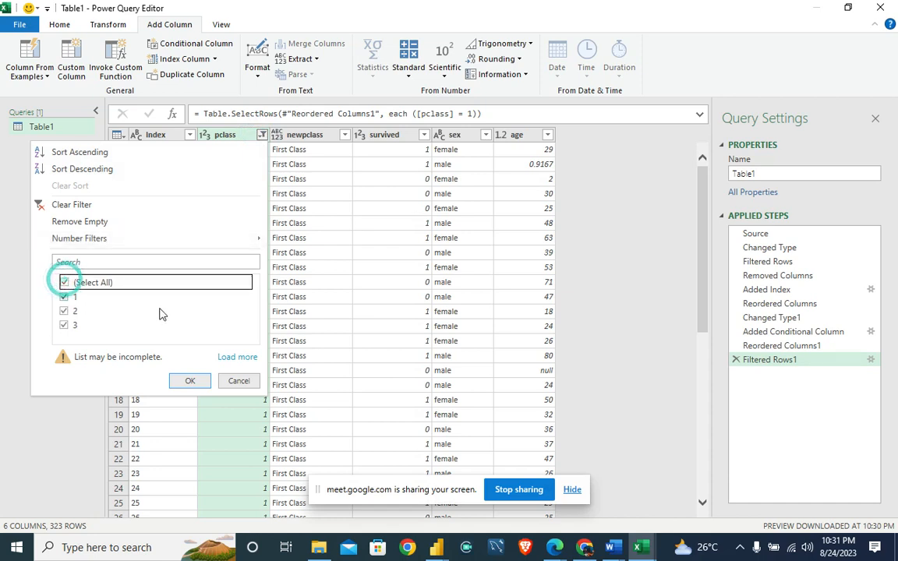
click(231, 356)
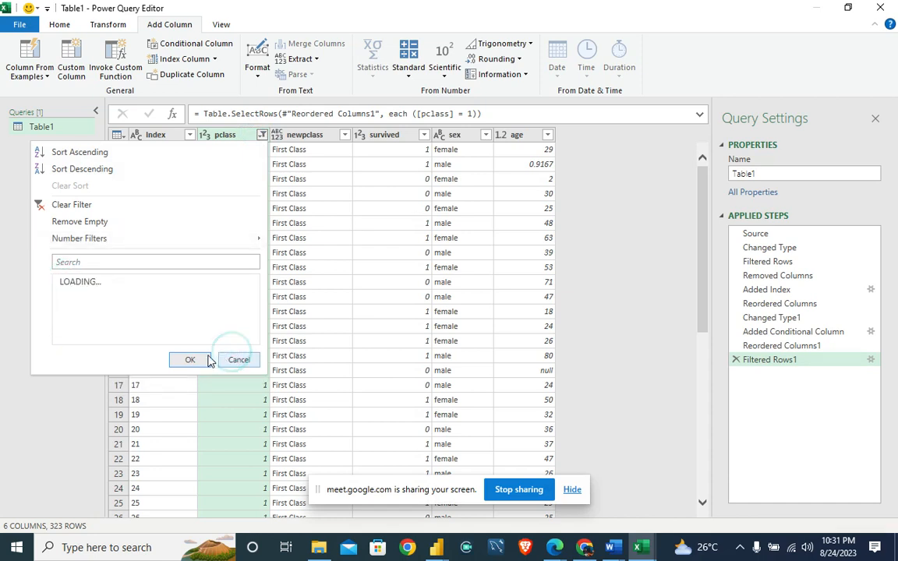
click(64, 309)
click(64, 324)
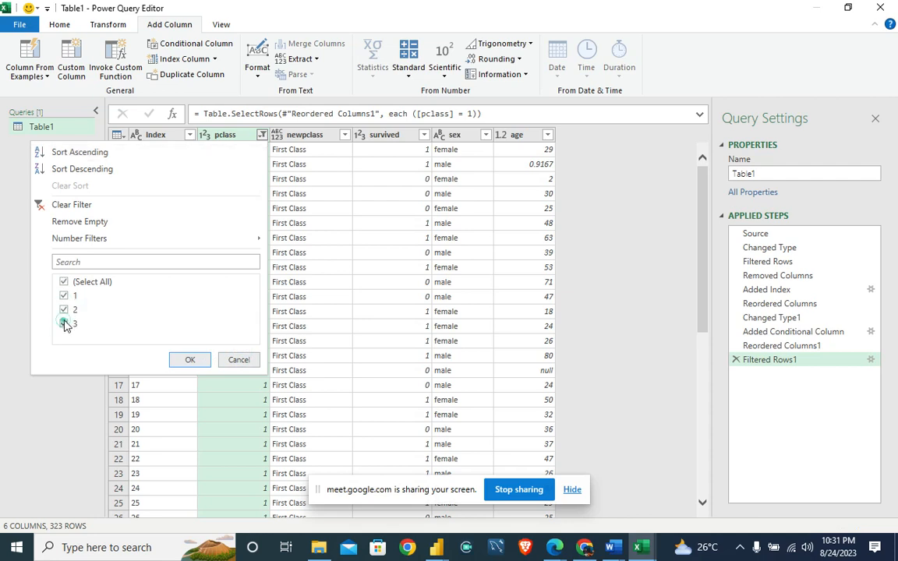
click(179, 359)
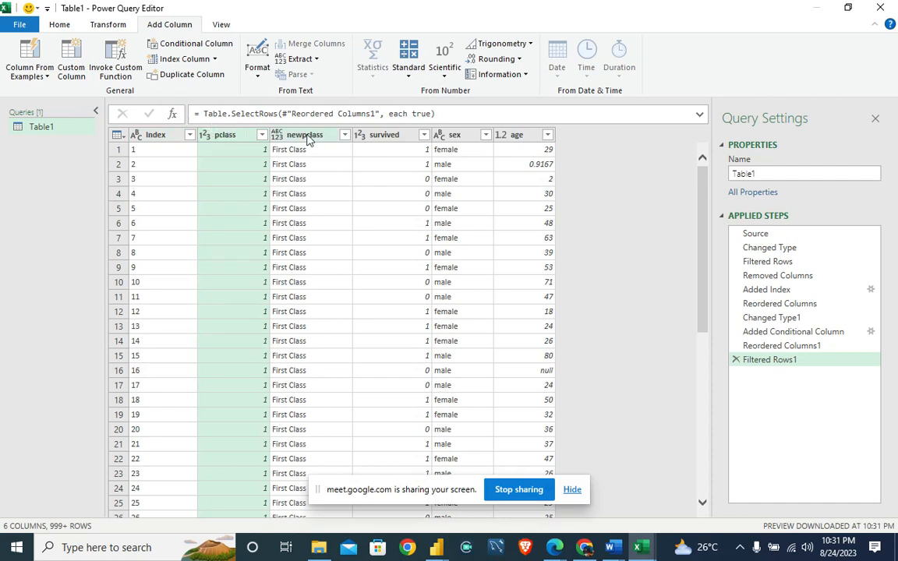
Remove the pclass column from the table and look down the remaining newpclass rows.
right_click(237, 136)
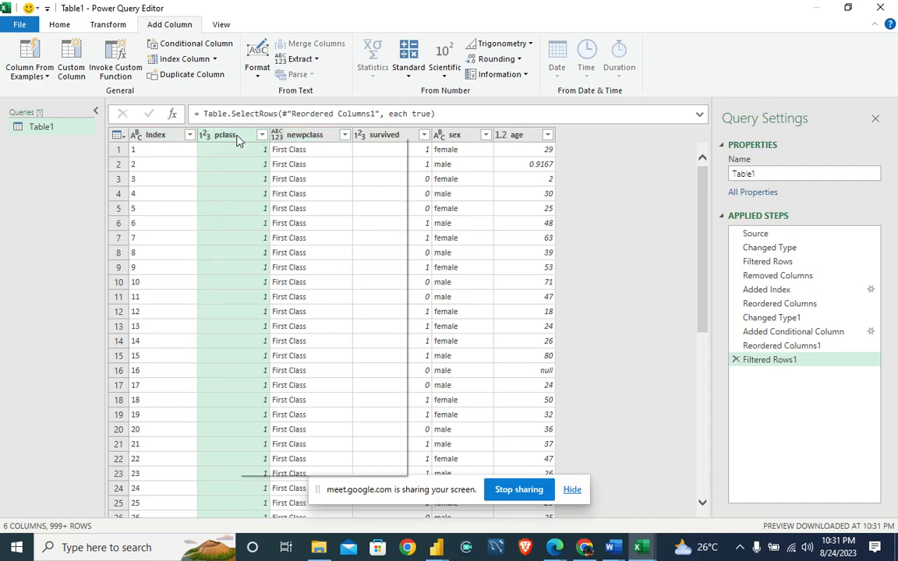
click(248, 163)
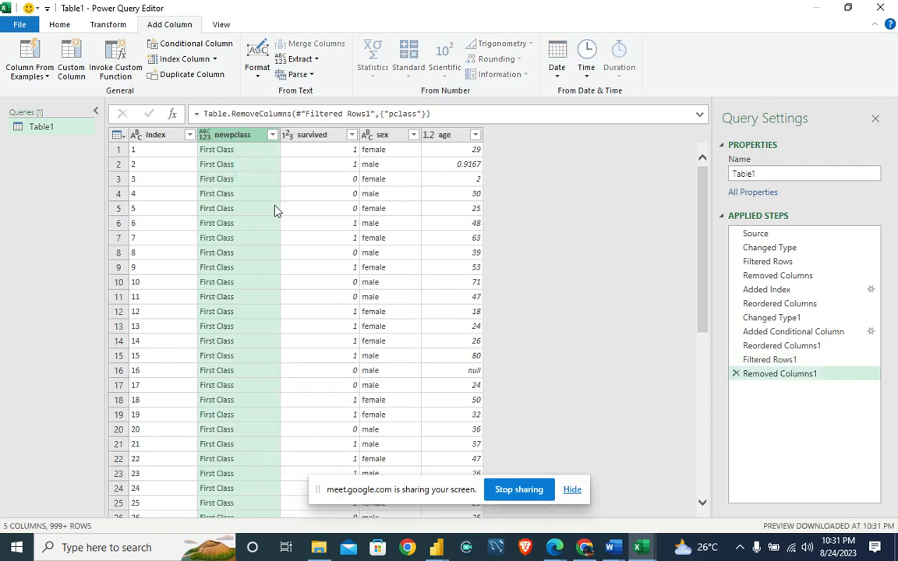
scroll(273, 201, down, 20)
scroll(271, 187, down, 7)
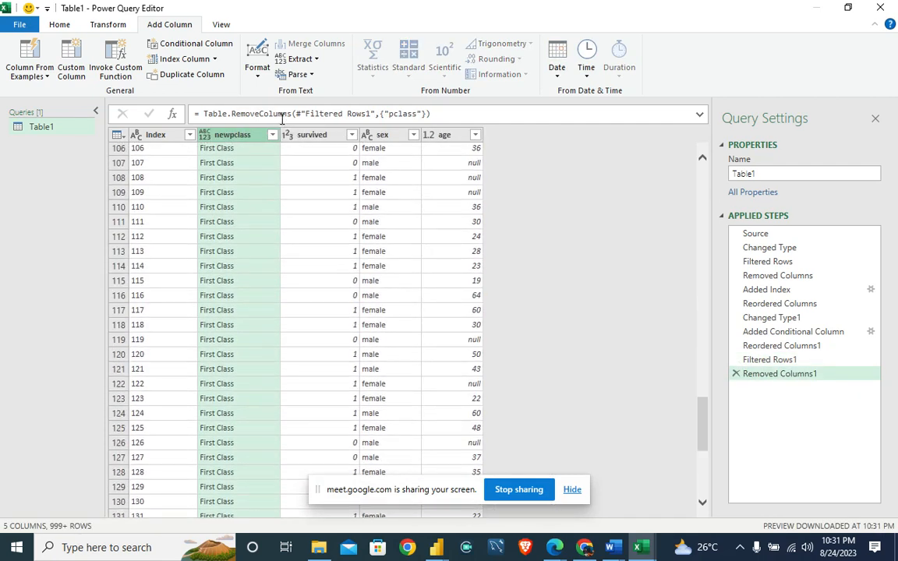
Load the full list of newpclass filter values and apply the filter with First, Low and Middle Class all selected.
click(272, 134)
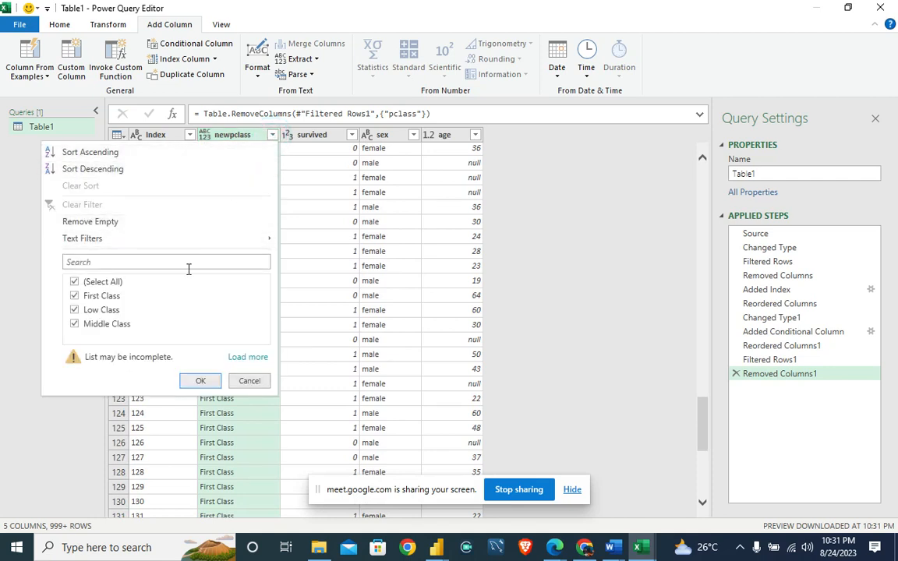
click(254, 357)
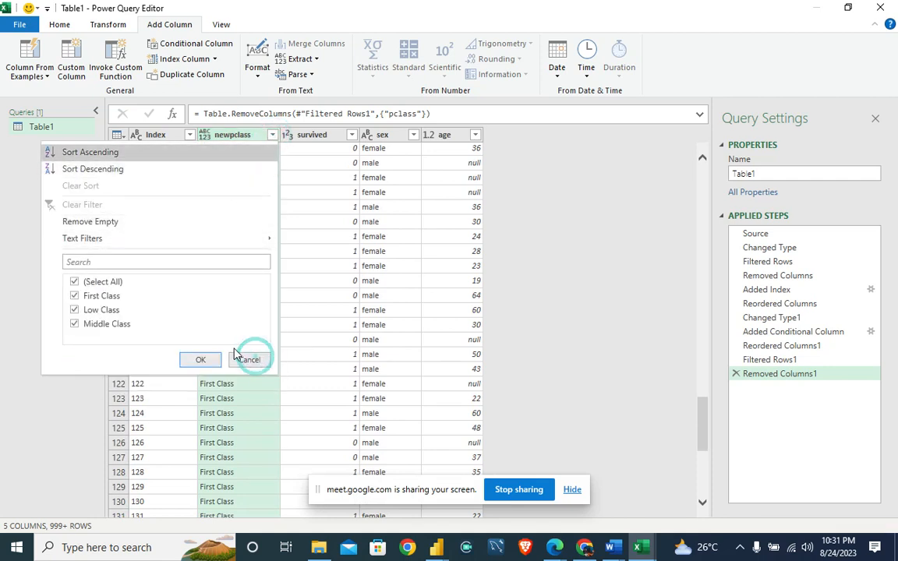
click(199, 360)
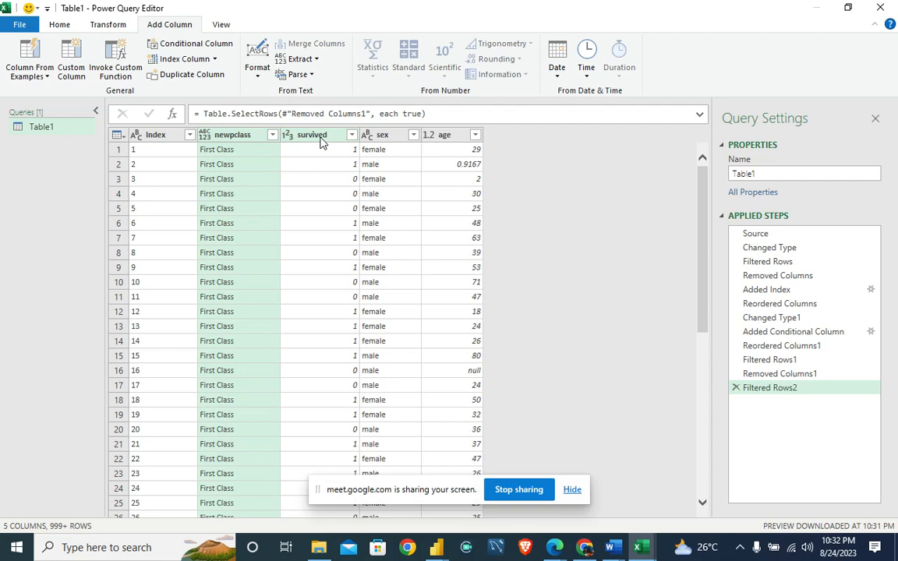
Start another conditional column and name it NewSurvive.
click(205, 44)
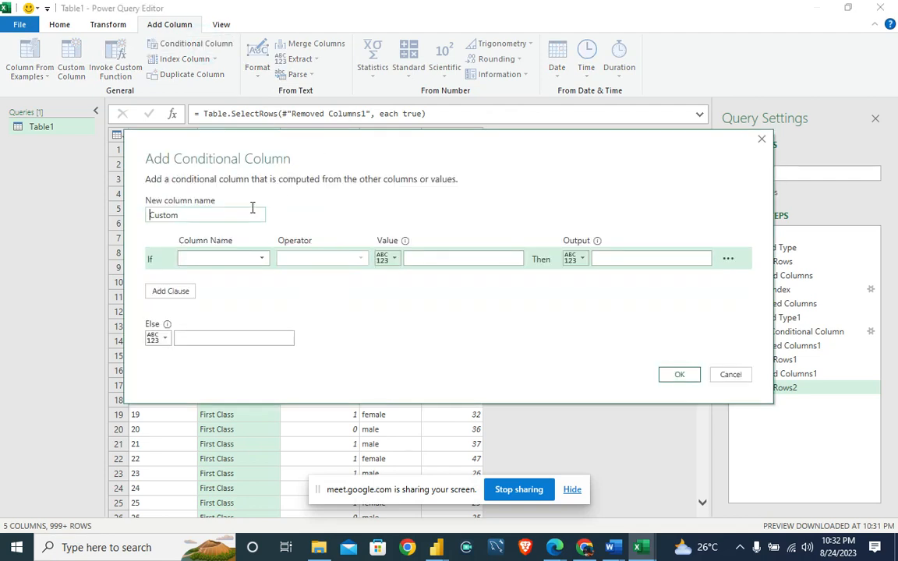
drag(289, 149, 311, 229)
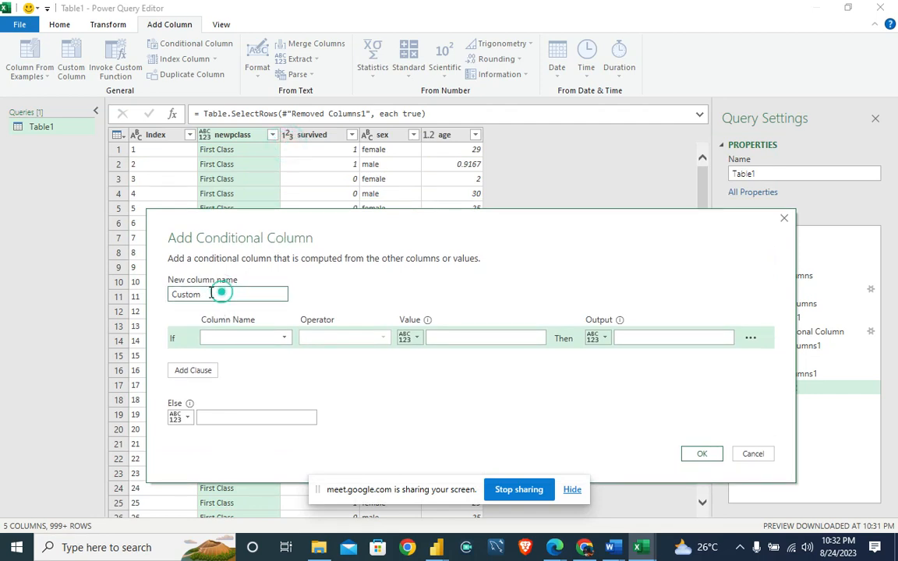
drag(221, 293, 155, 296)
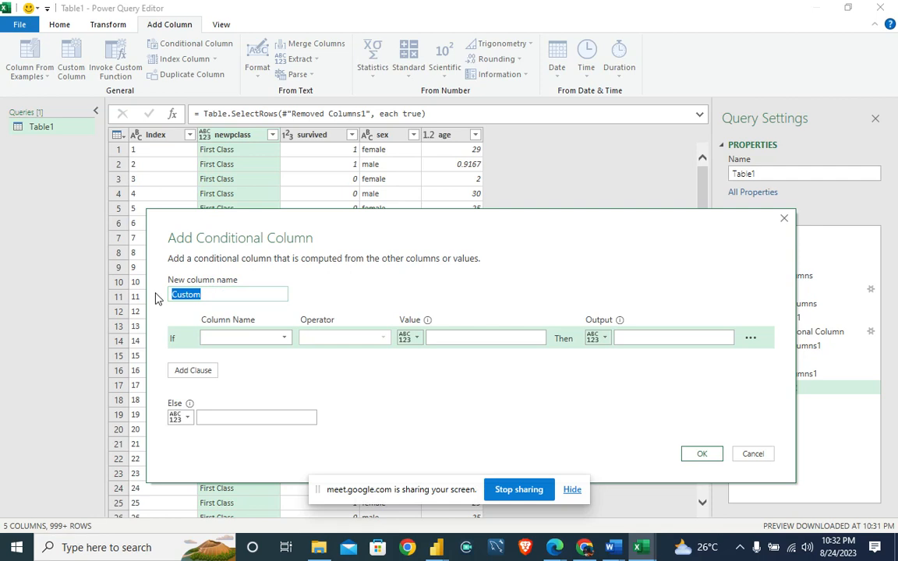
text(NewSurvive)
Set the first condition of NewSurvive to test whether survived equals 1.
click(289, 338)
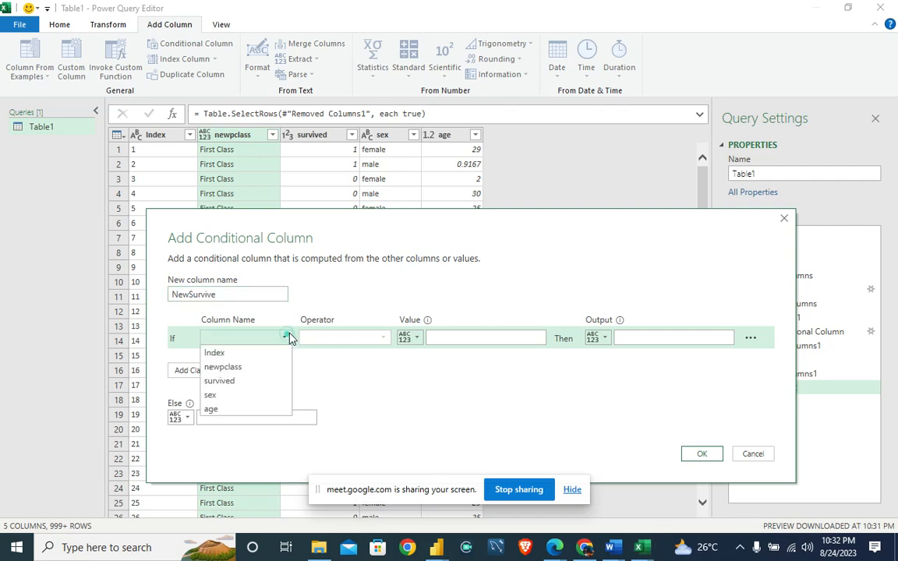
click(253, 381)
click(495, 335)
text(1)
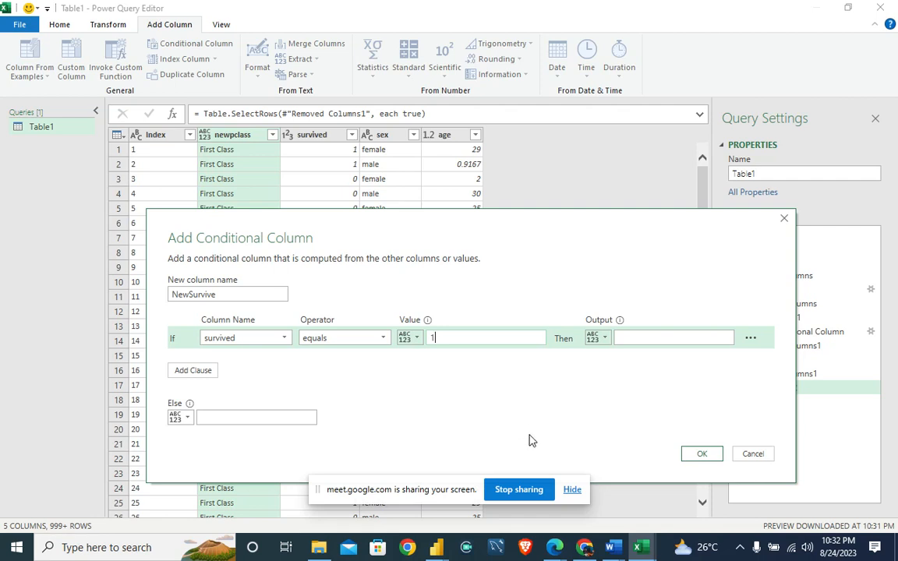
Switch to the Google Meet window and admit the participant waiting to join.
mouse_move(554, 548)
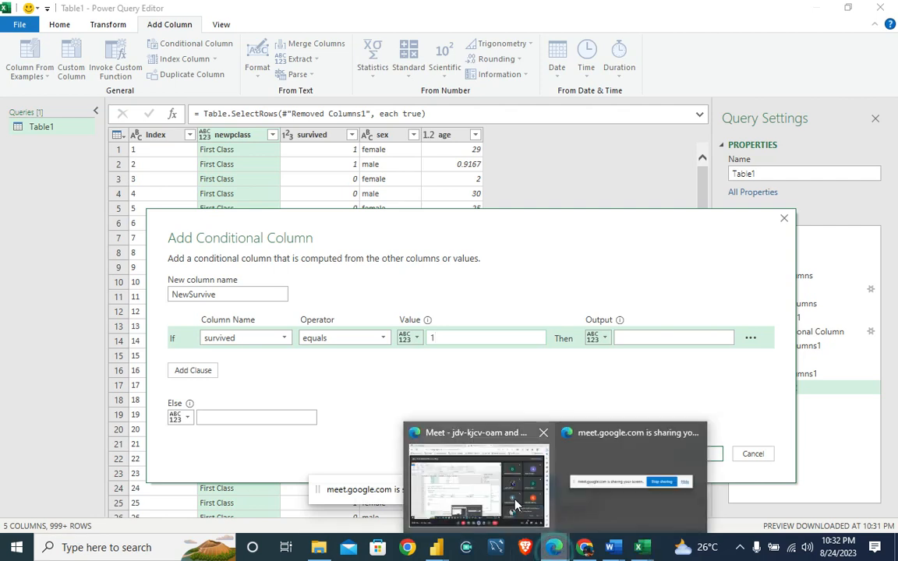
click(484, 452)
click(780, 457)
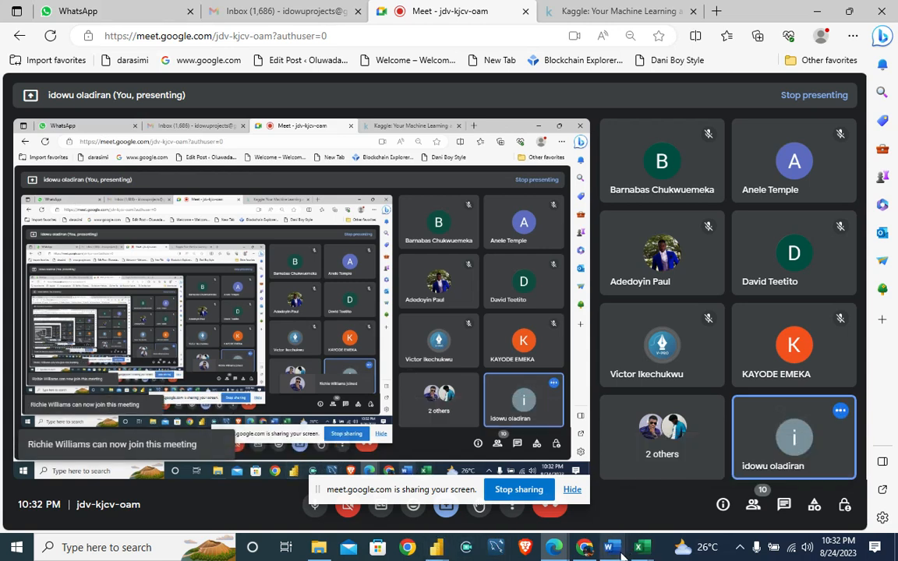
Switch back to the Power Query Editor of the titanic dataset workbook.
mouse_move(553, 553)
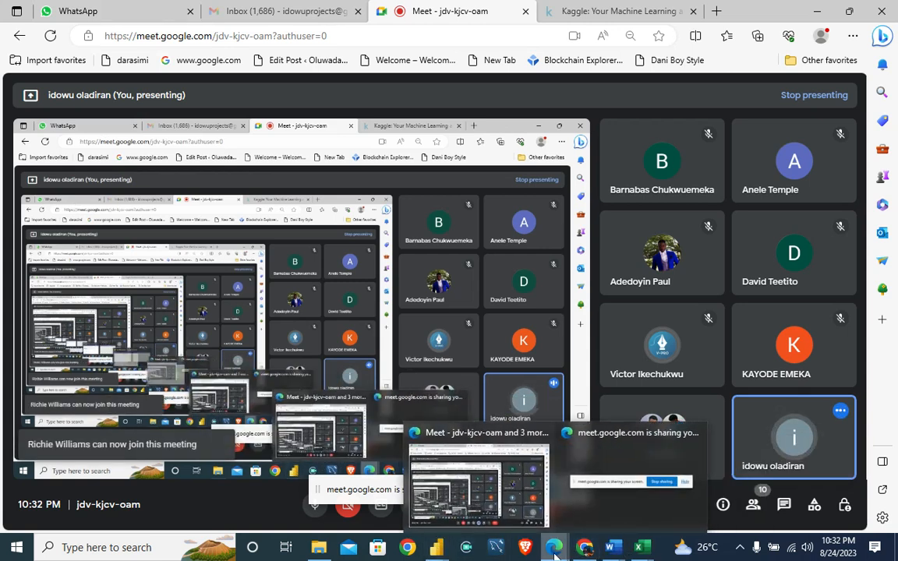
mouse_move(637, 551)
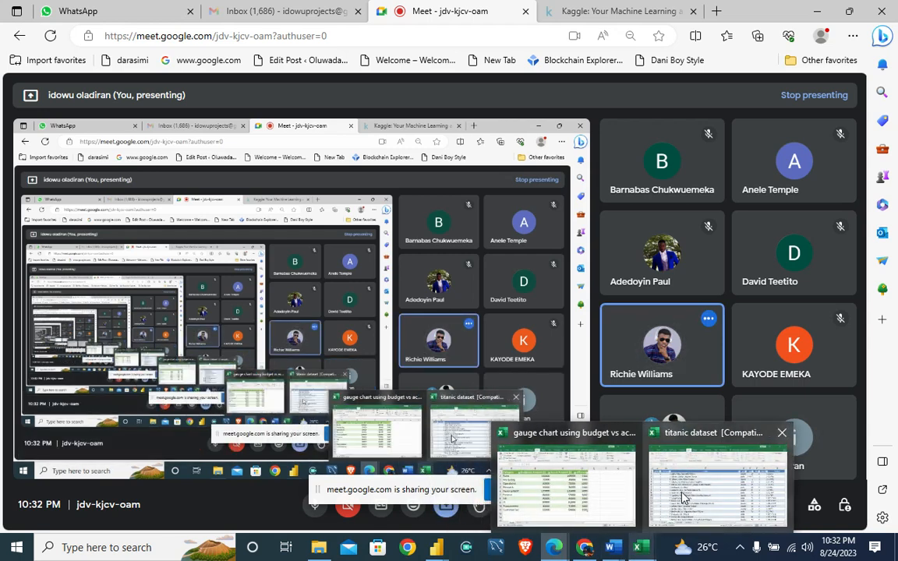
mouse_move(679, 501)
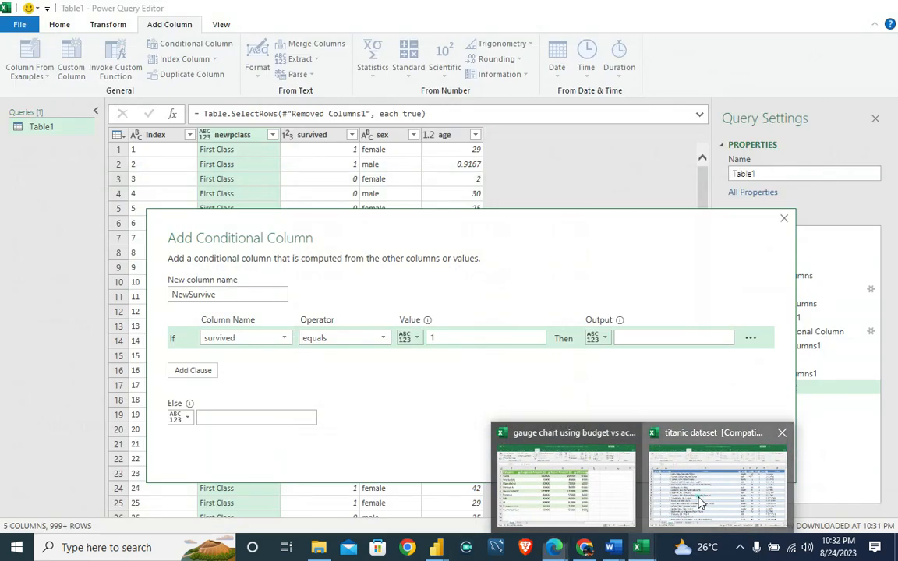
click(700, 502)
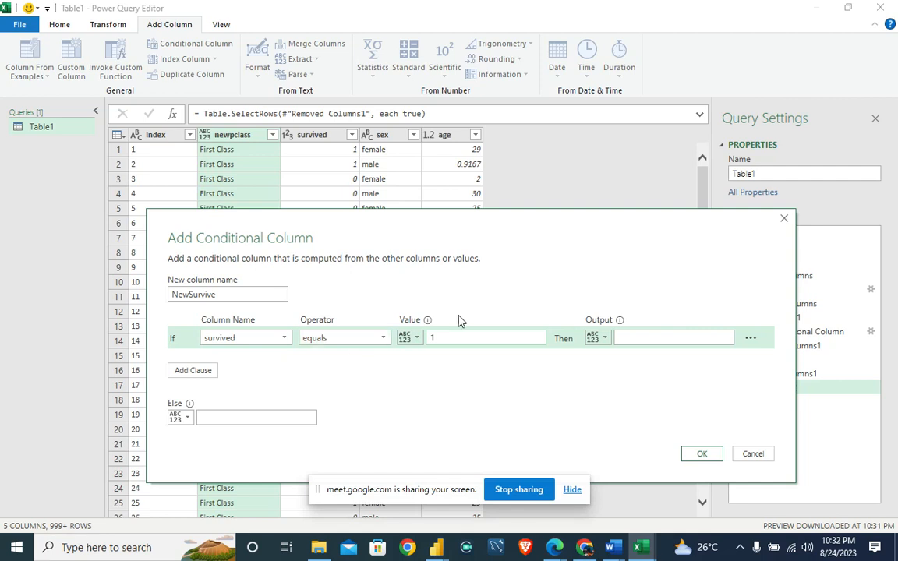
Have NewSurvive output Survivor when the condition is met and Deceased otherwise, and create the column.
click(647, 334)
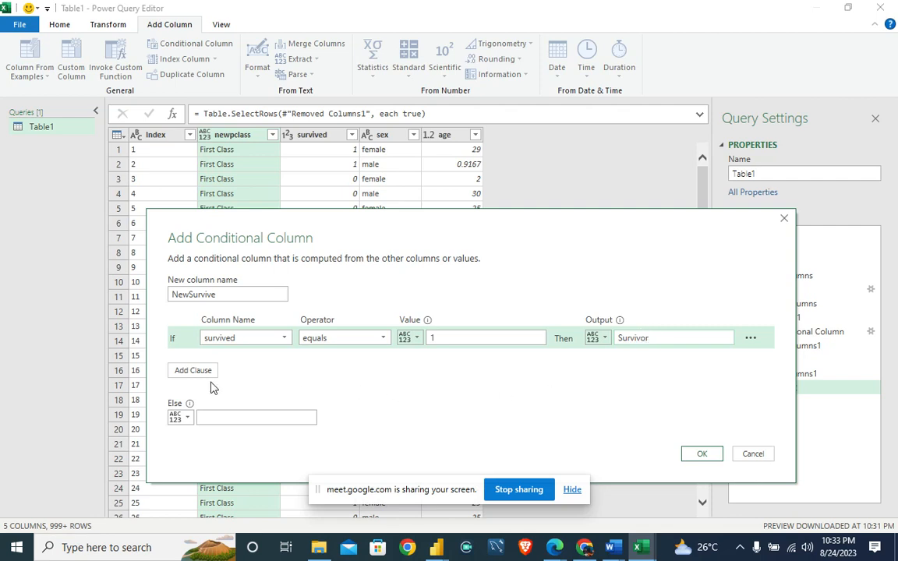
click(220, 419)
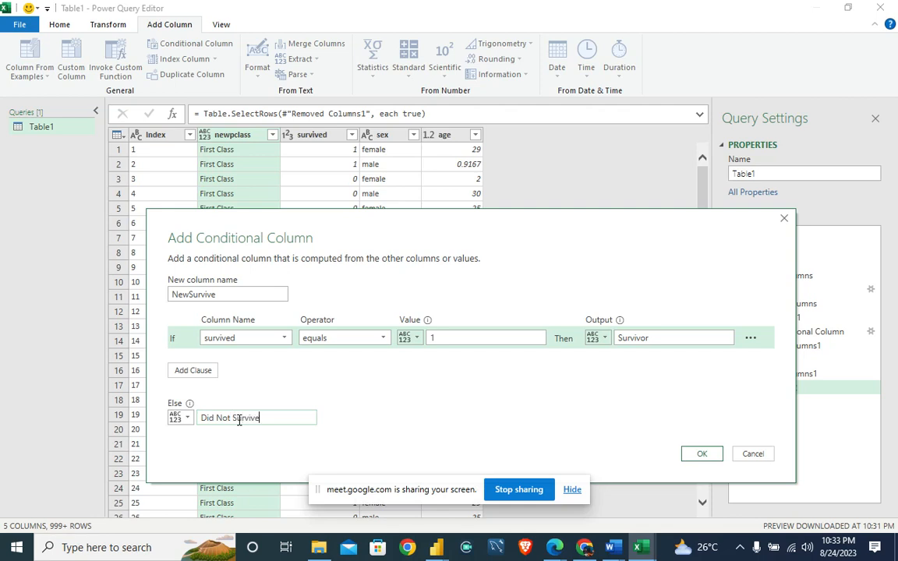
click(715, 452)
text(Deceased)
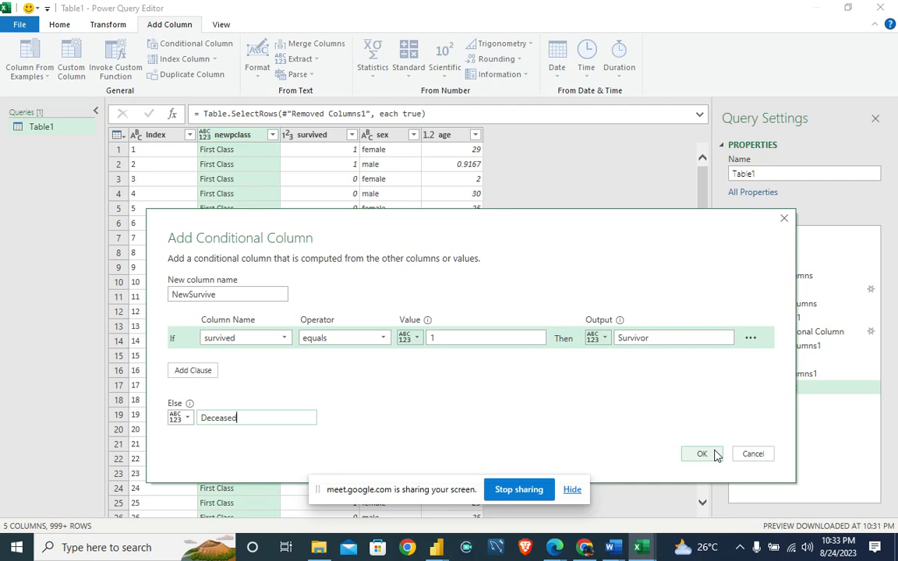
click(701, 454)
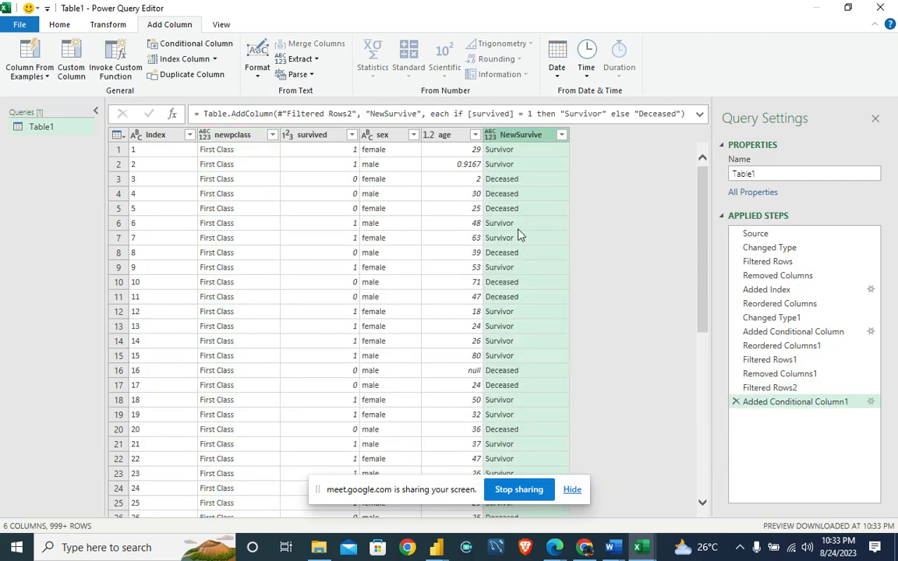
Remove the survived column and set the data type of the newpclass and NewSurvive columns to Text.
right_click(323, 139)
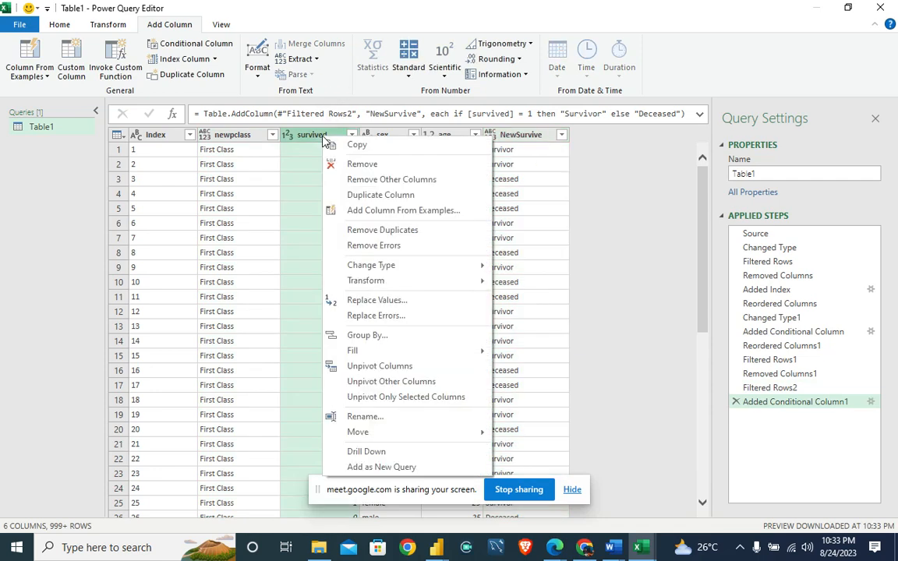
click(388, 166)
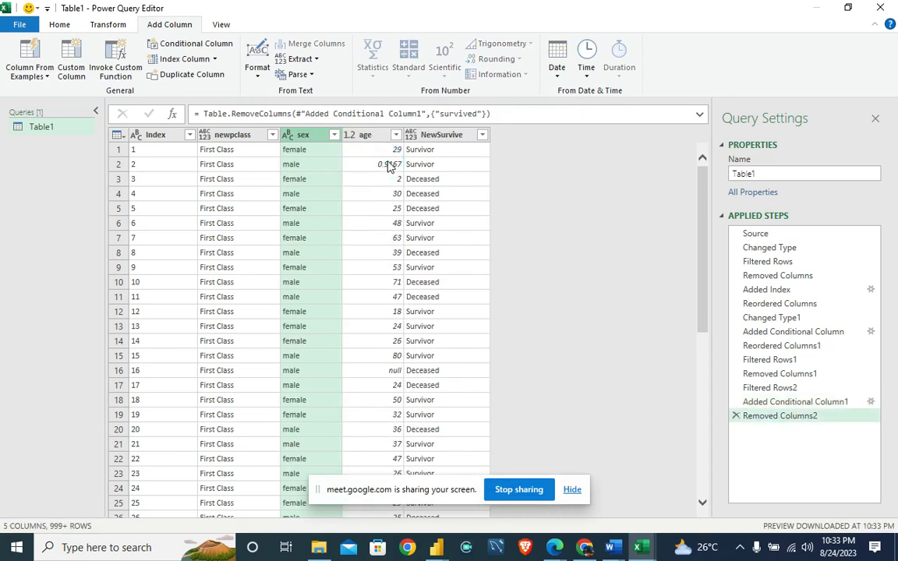
click(207, 138)
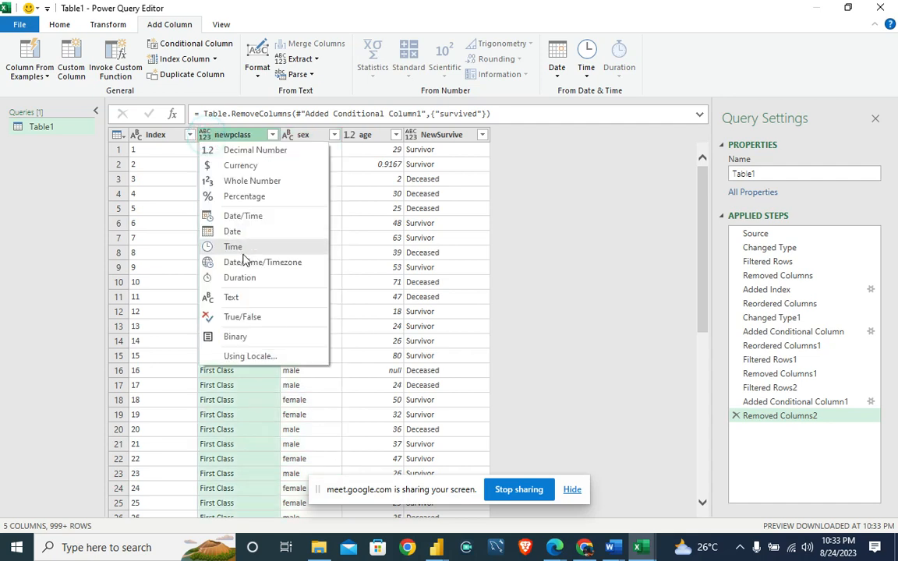
click(250, 301)
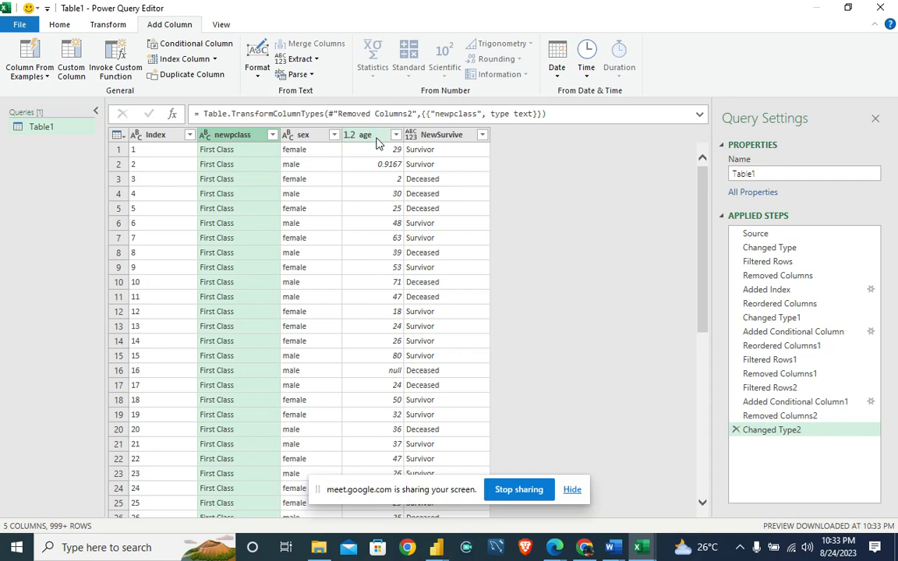
click(410, 136)
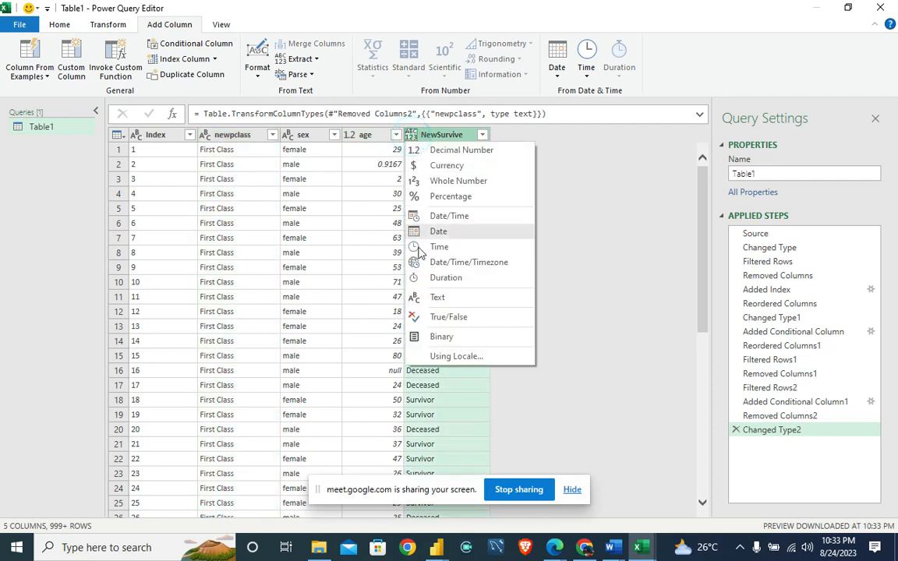
click(435, 297)
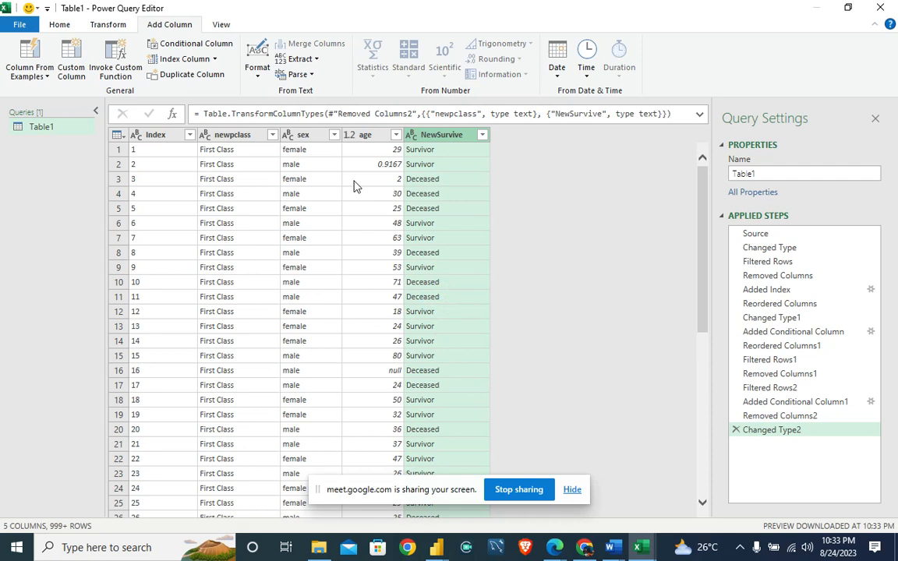
Load the full list of sex filter values and apply the filter with female and male both selected.
click(331, 138)
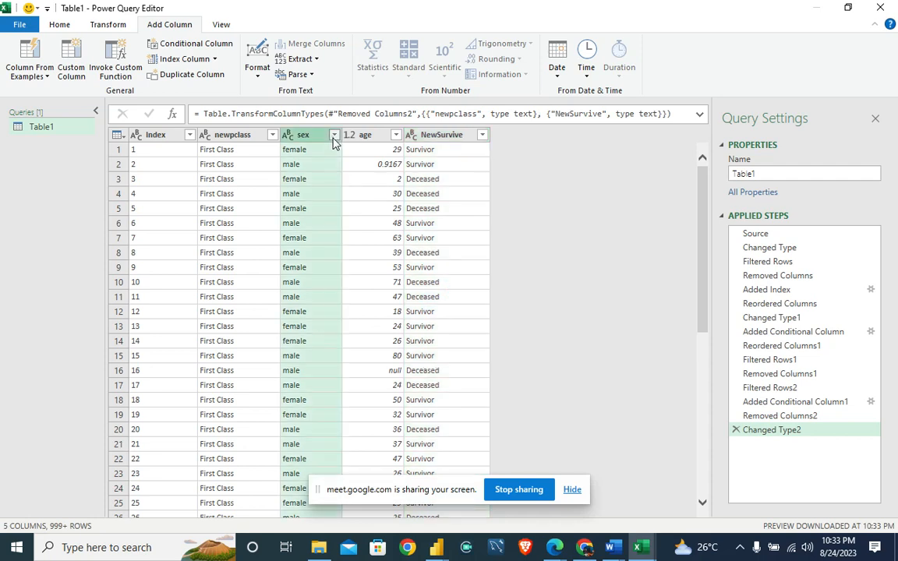
click(333, 137)
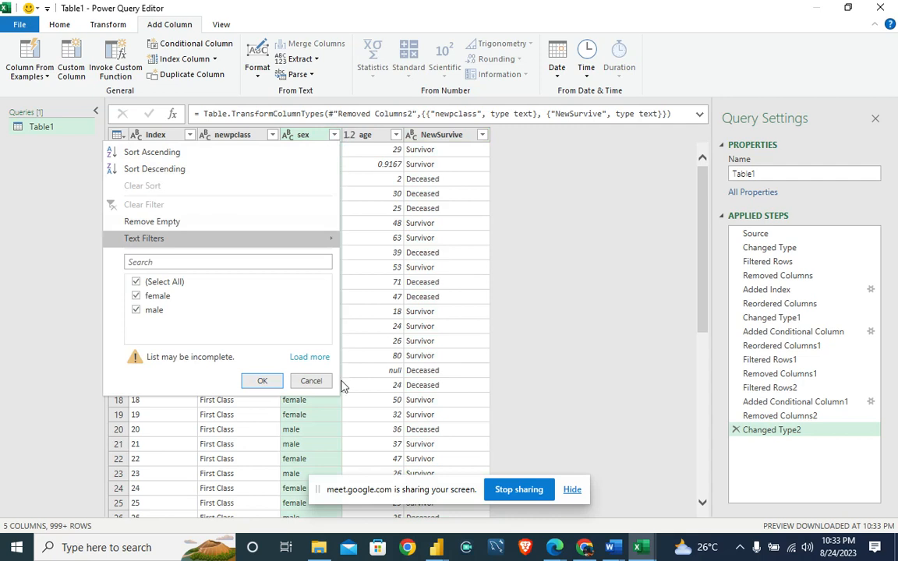
click(315, 360)
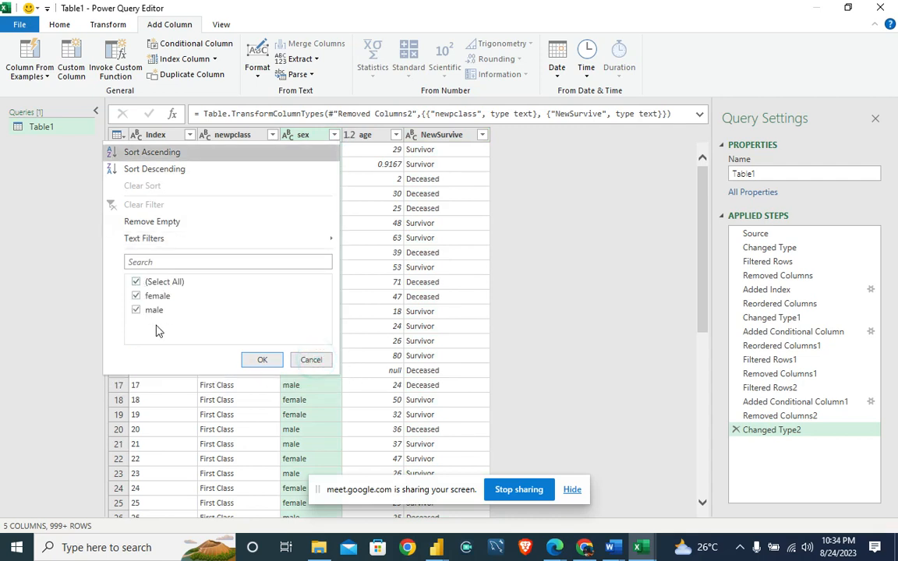
click(263, 360)
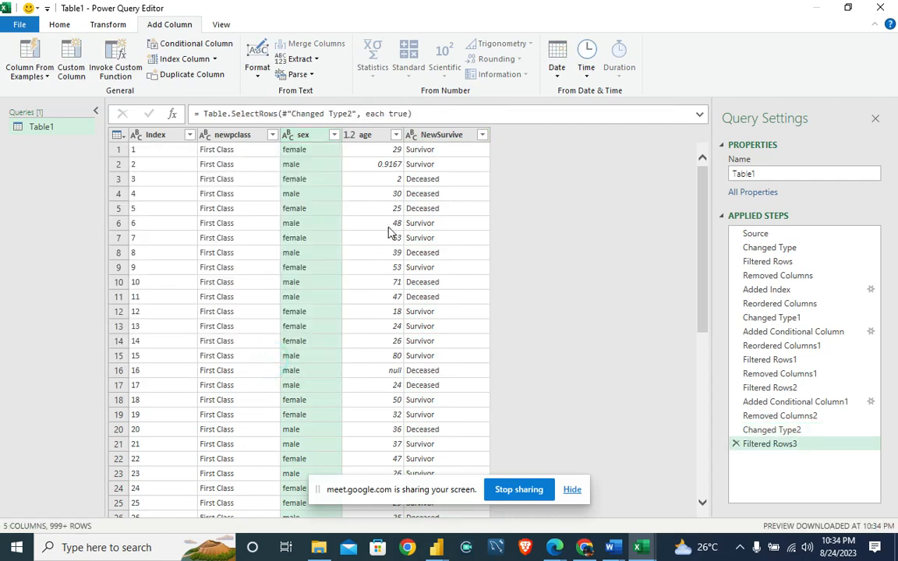
Examine the complete list of age filter values for missing and fractional ages, leaving the filter unapplied.
click(396, 135)
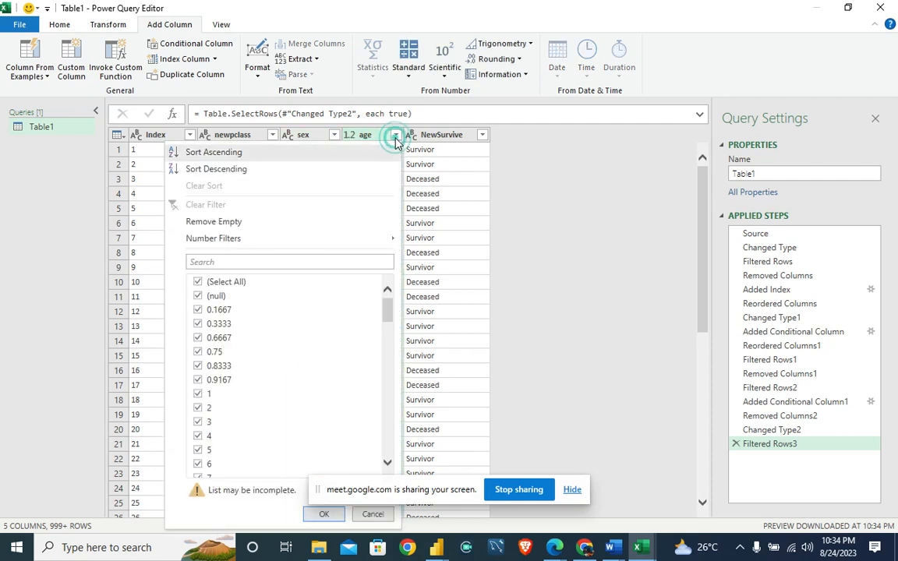
scroll(281, 316, down, 8)
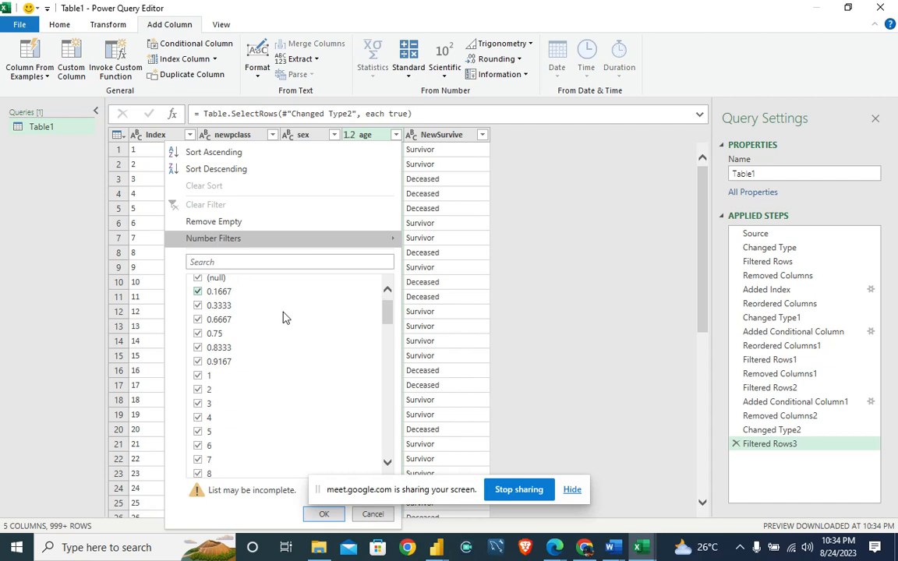
scroll(283, 316, down, 15)
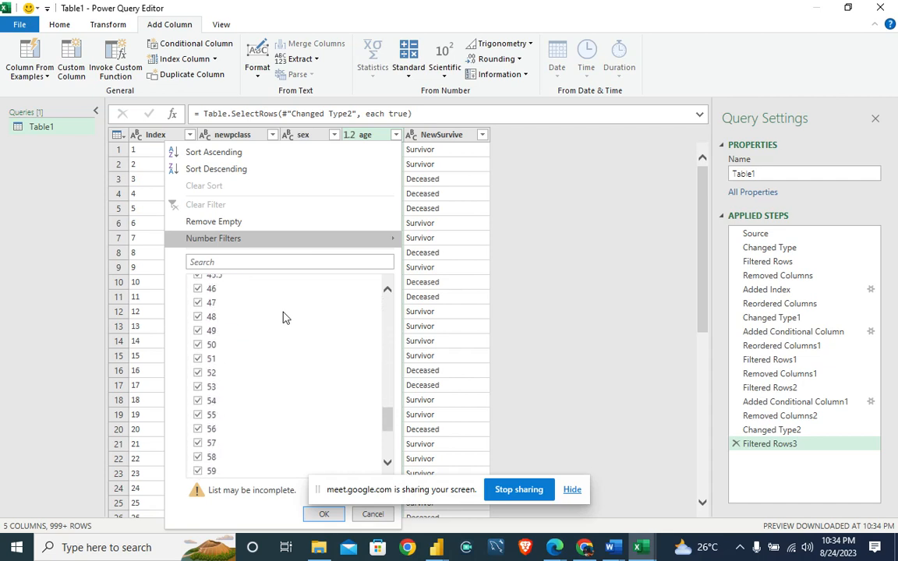
scroll(283, 317, up, 15)
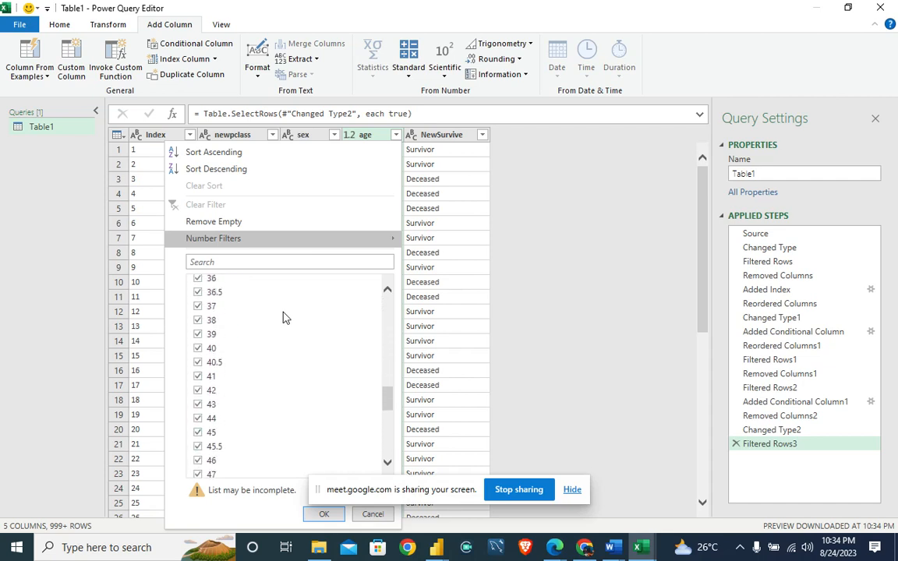
scroll(283, 316, up, 3)
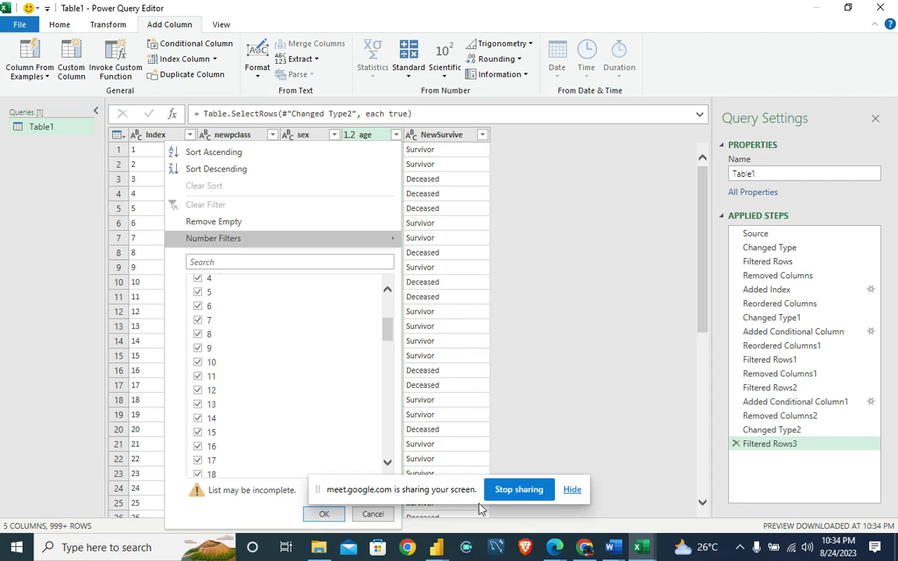
drag(467, 487, 702, 442)
click(368, 490)
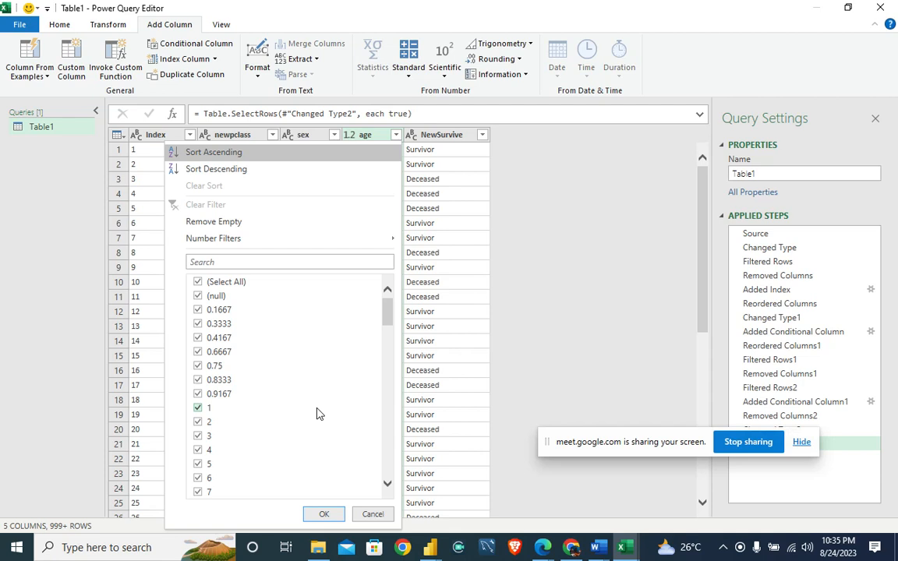
click(373, 515)
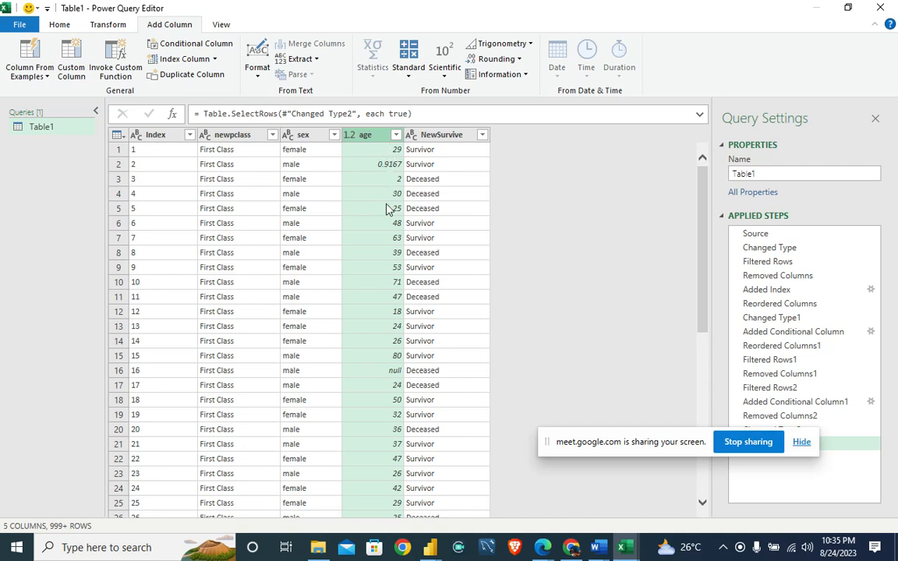
Replace the null values in the age column with 28.
click(377, 373)
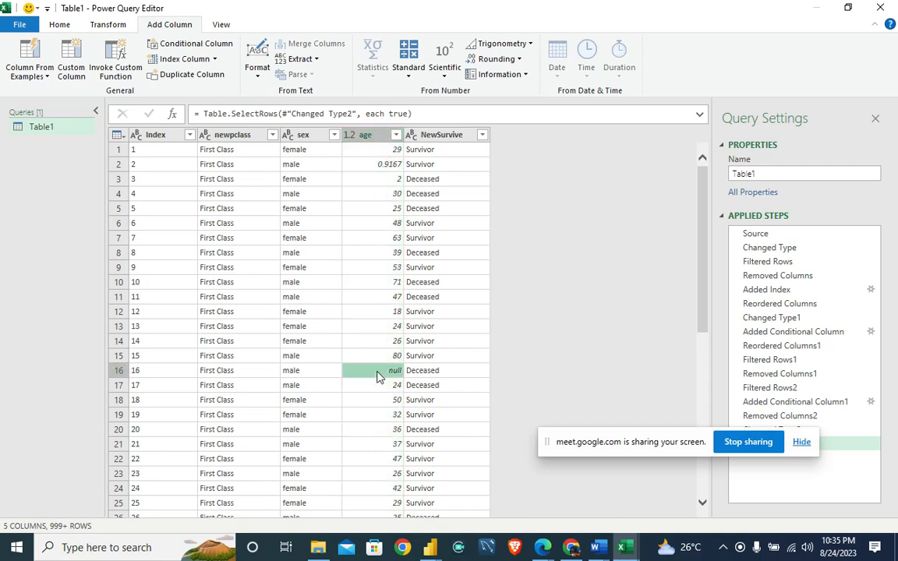
right_click(378, 375)
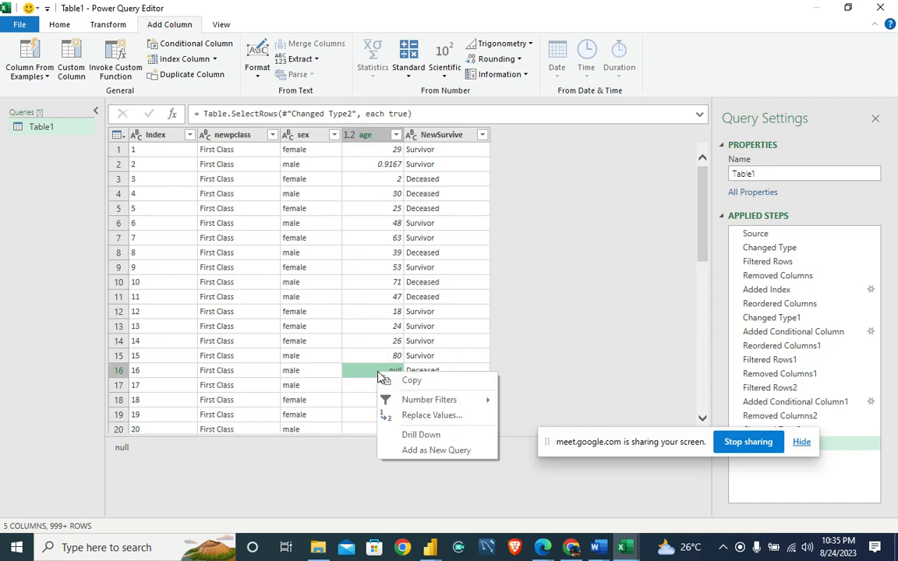
click(425, 420)
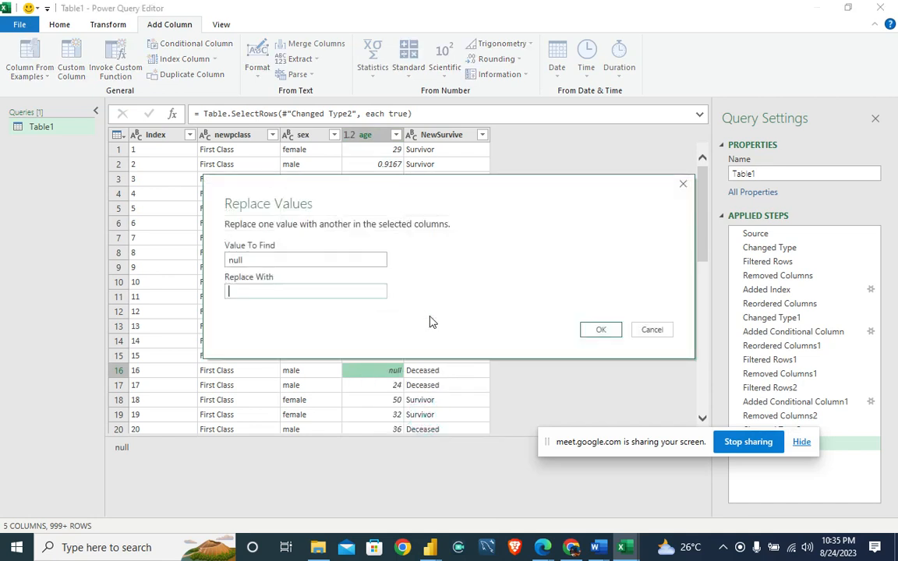
text(28)
click(596, 330)
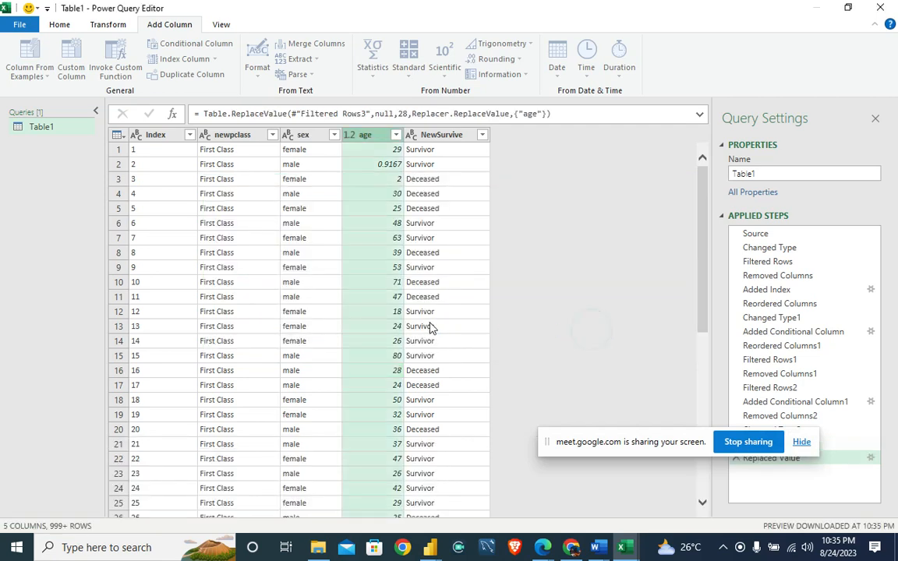
Check the age column for remaining nulls, loading its full list of filter values and applying the filter with all values selected.
scroll(374, 333, down, 20)
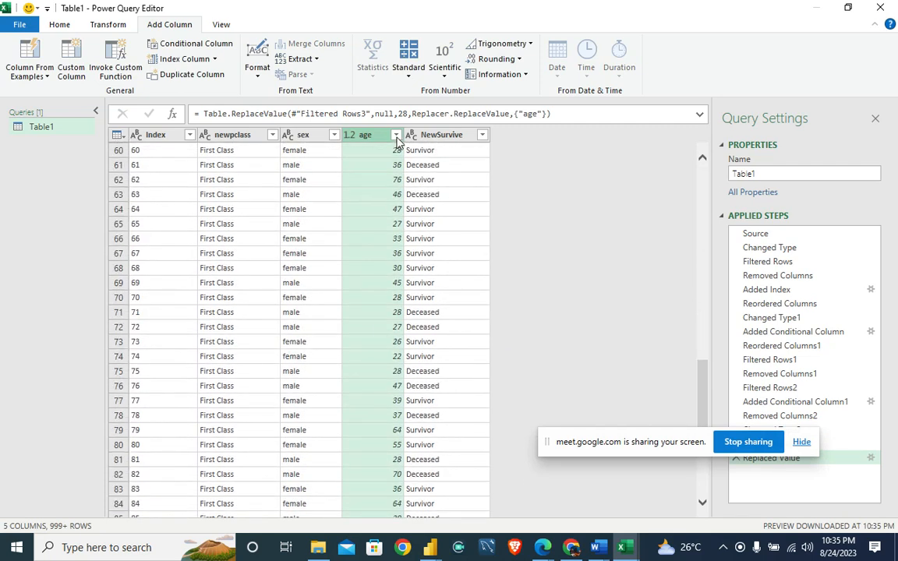
click(396, 136)
scroll(316, 314, down, 1)
scroll(315, 314, down, 3)
scroll(316, 314, up, 4)
scroll(316, 314, down, 2)
scroll(316, 315, down, 20)
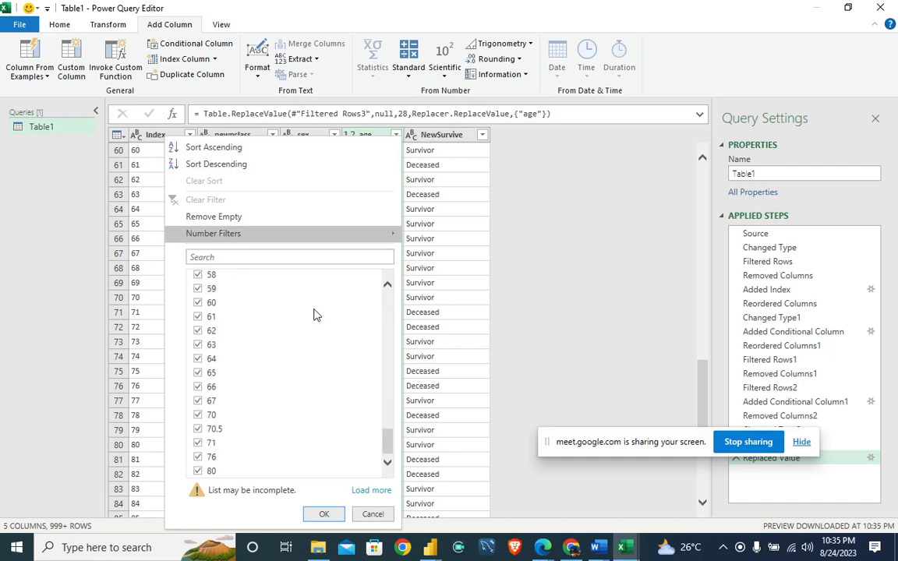
click(366, 491)
scroll(311, 442, down, 3)
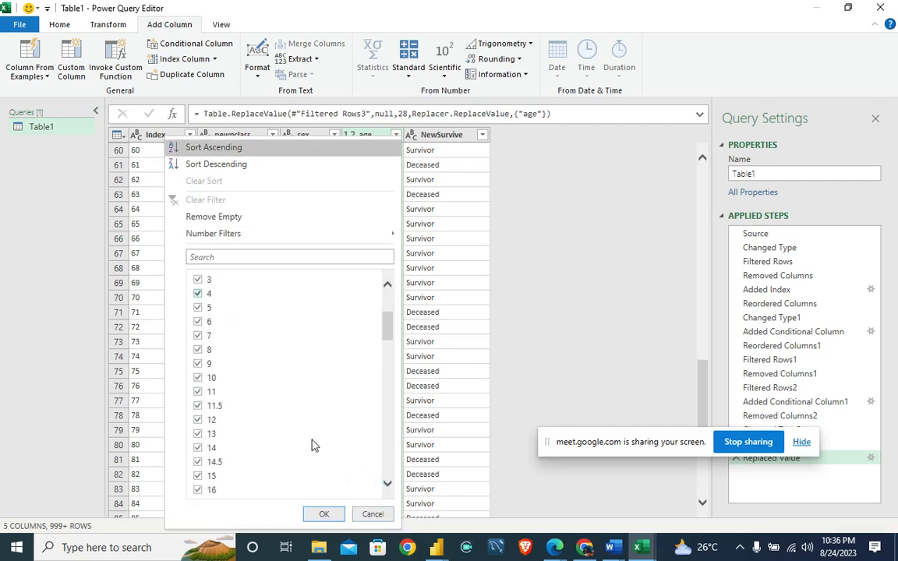
click(321, 514)
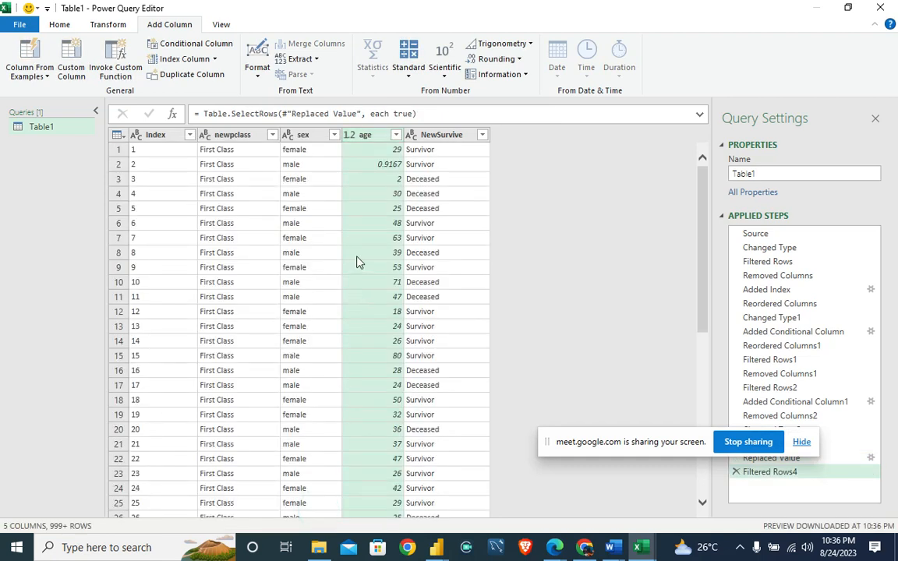
scroll(358, 263, down, 5)
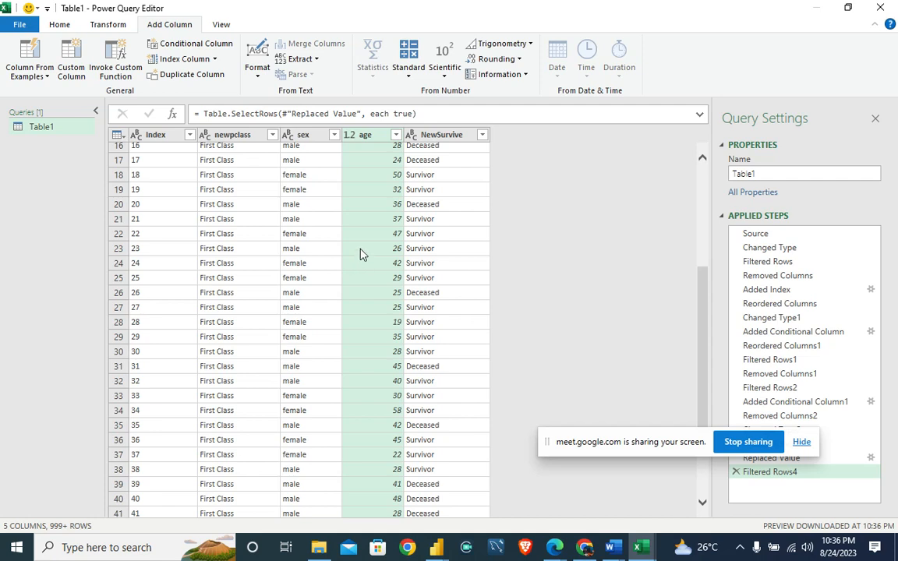
scroll(363, 215, up, 4)
scroll(362, 214, up, 3)
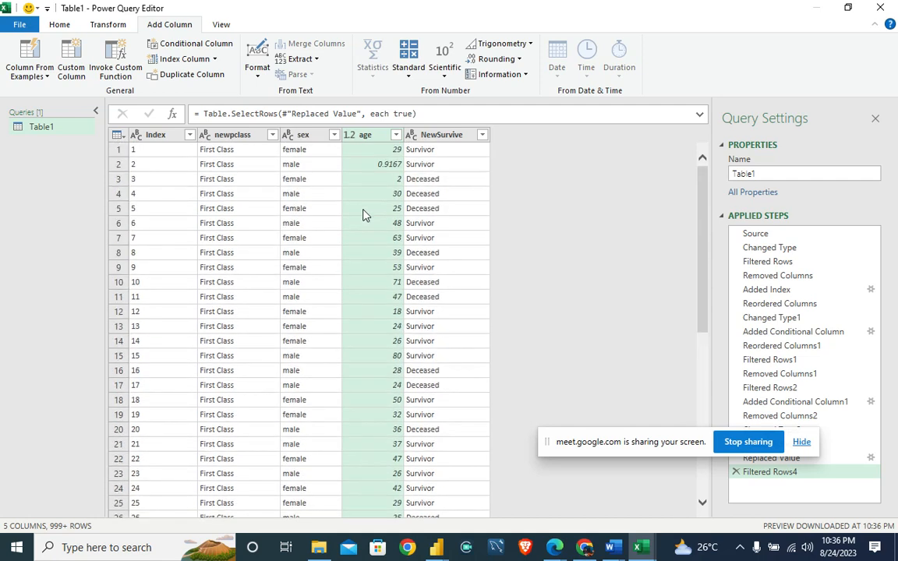
Recheck the age column for nulls by loading its full list of filter values, keeping every value selected.
scroll(363, 214, down, 6)
click(396, 134)
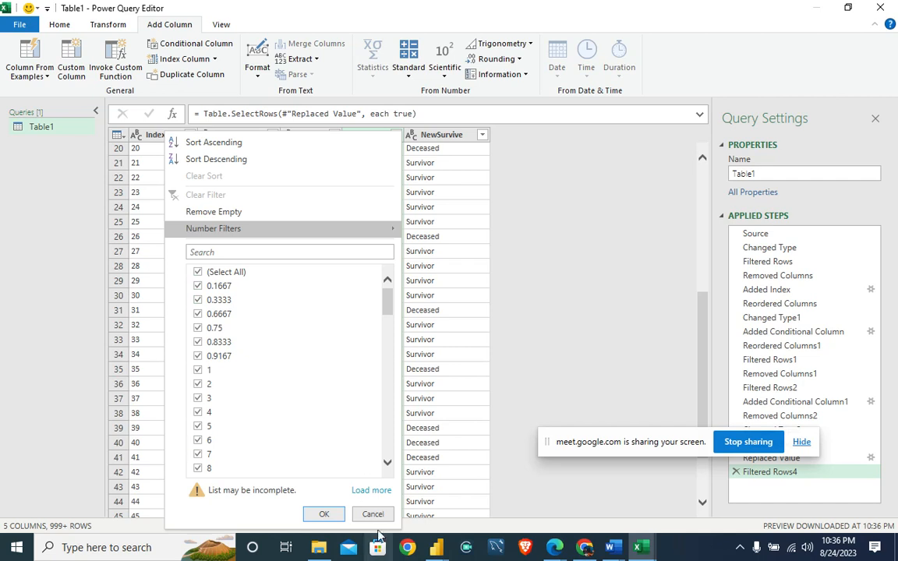
click(372, 490)
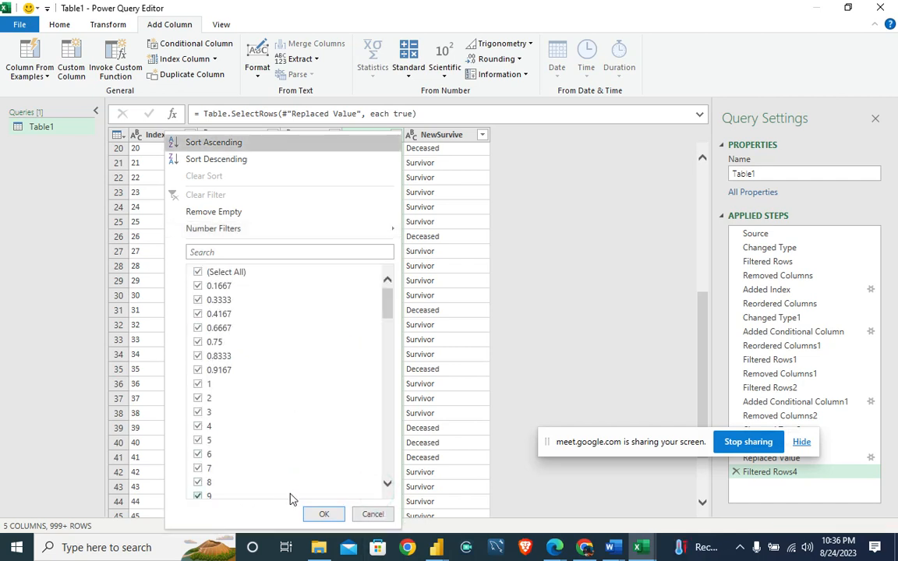
click(321, 514)
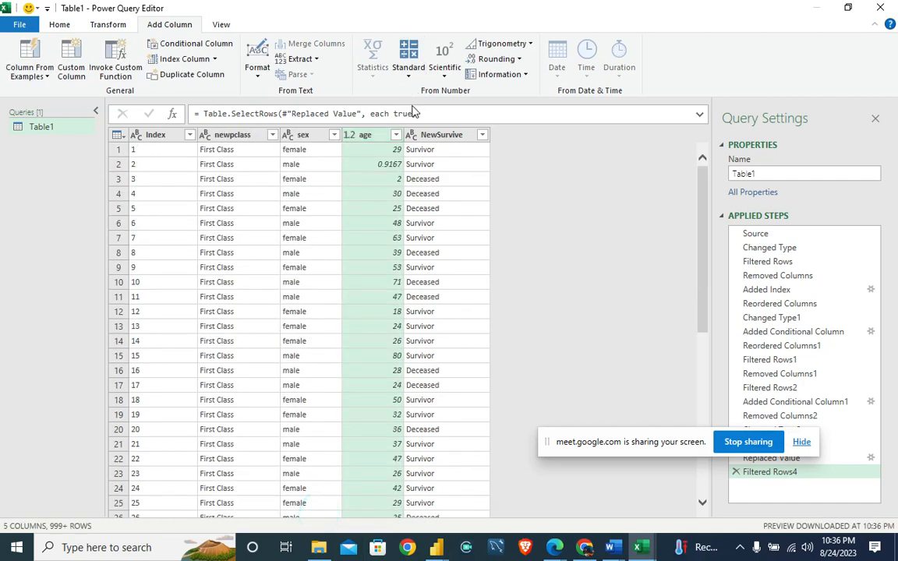
Change the age column's data type to Whole Number and look through the converted ages.
click(351, 136)
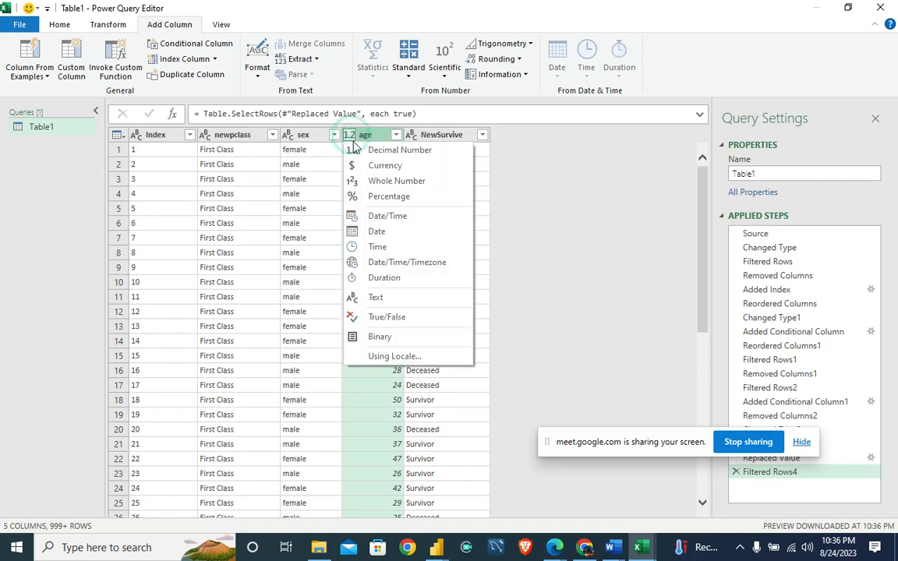
click(398, 181)
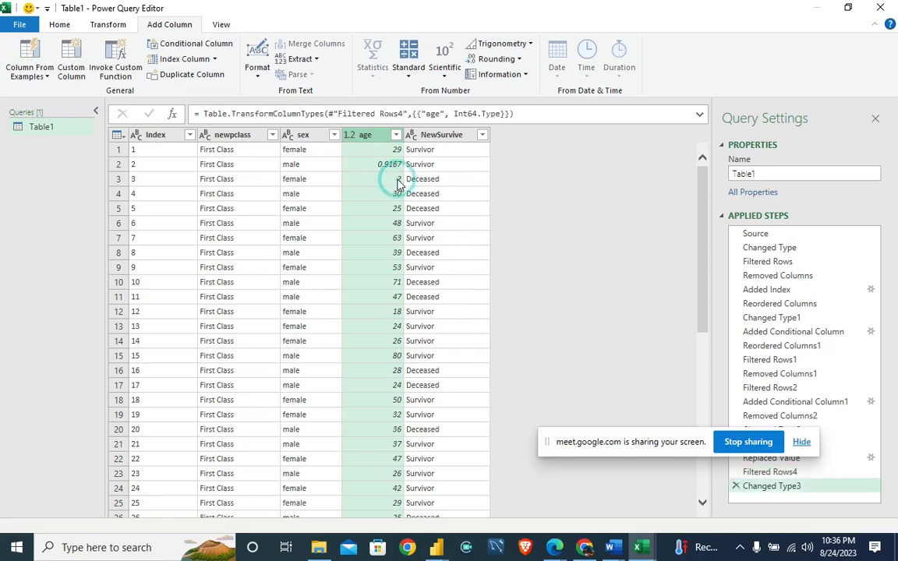
scroll(396, 191, down, 10)
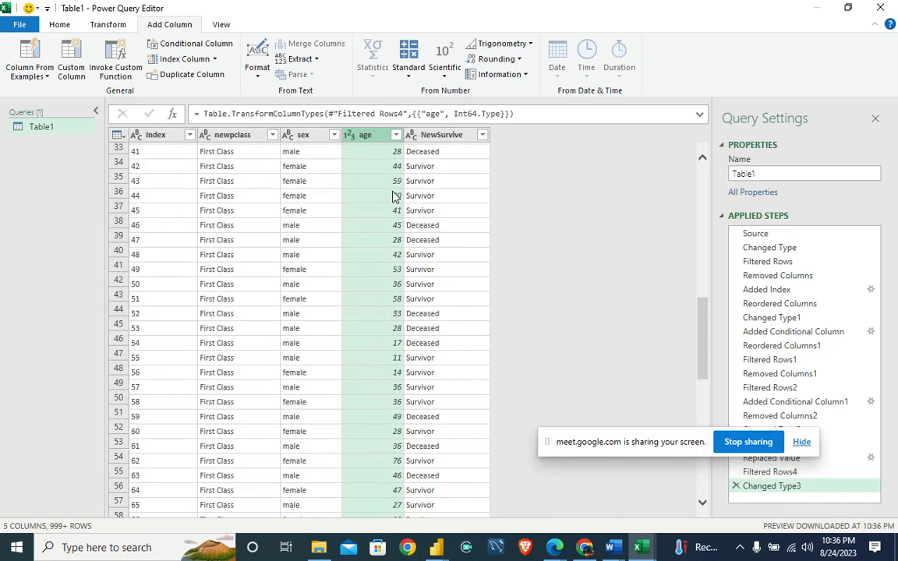
scroll(395, 196, down, 20)
scroll(395, 196, down, 20)
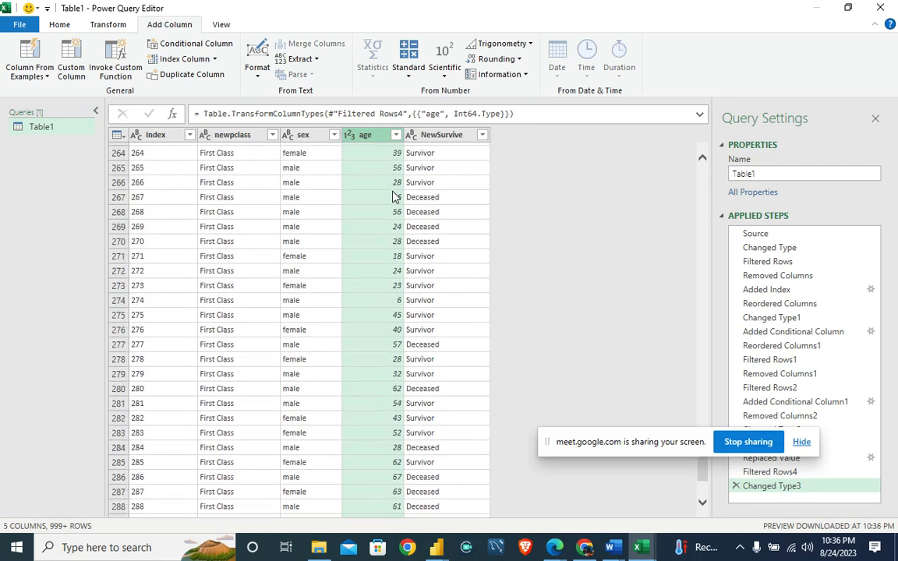
scroll(395, 197, up, 20)
scroll(394, 196, up, 20)
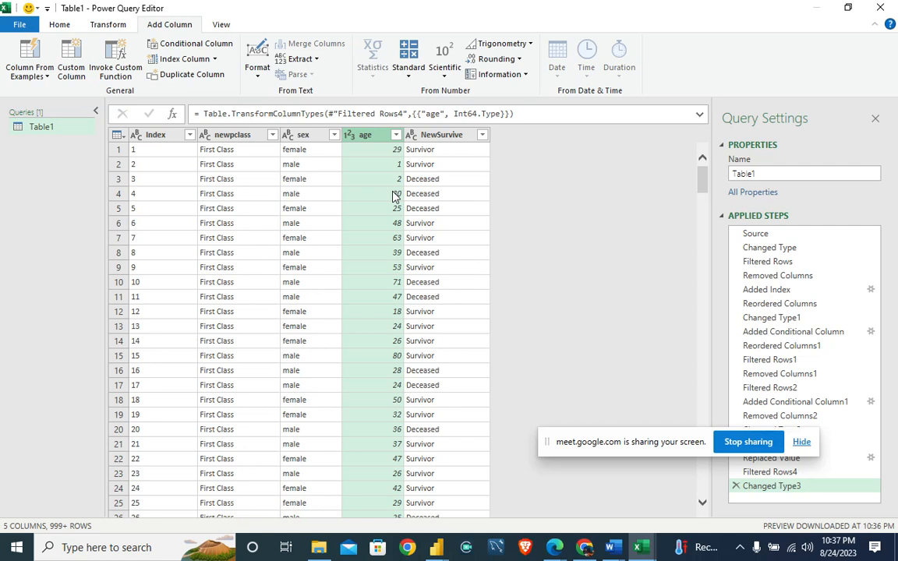
Load and review the full list of whole-number age filter values, and apply the filter with all values selected.
click(396, 136)
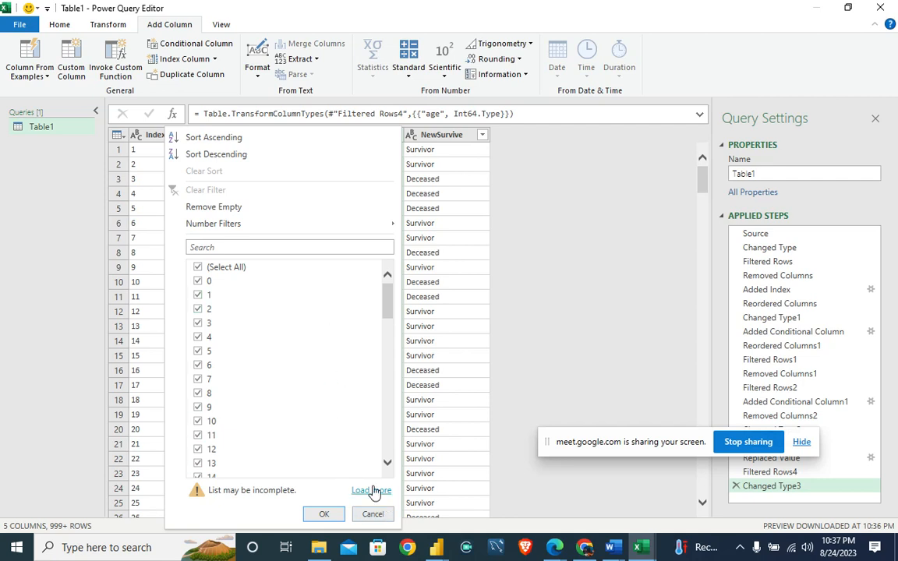
click(374, 491)
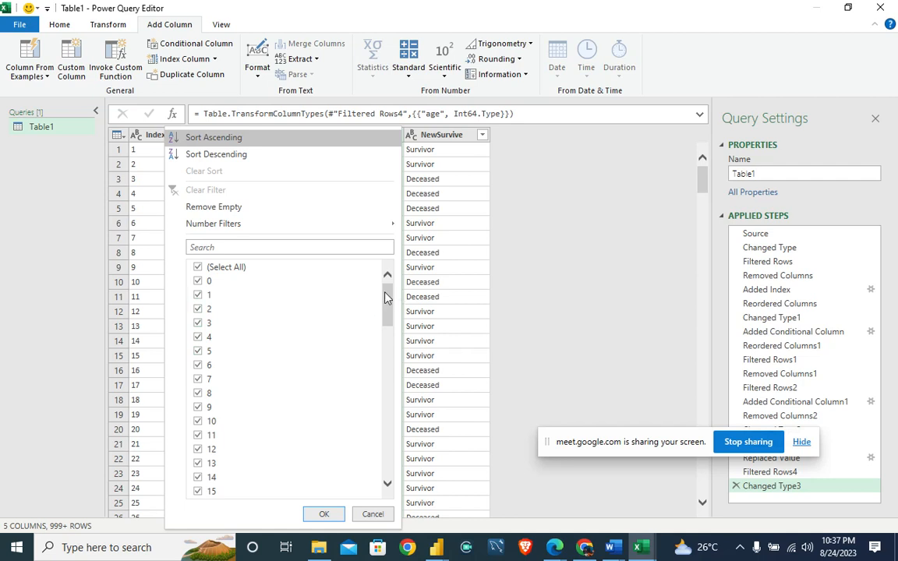
drag(387, 296, 386, 466)
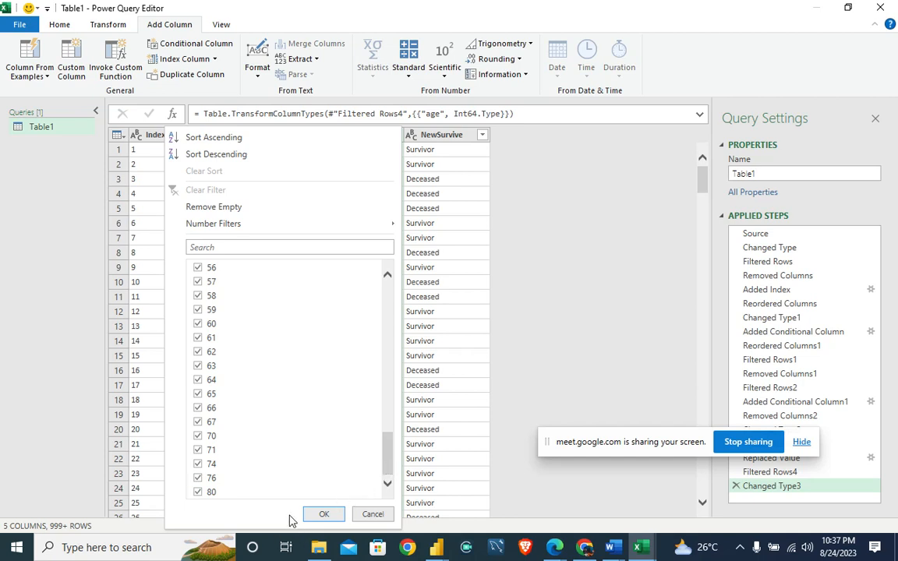
click(320, 515)
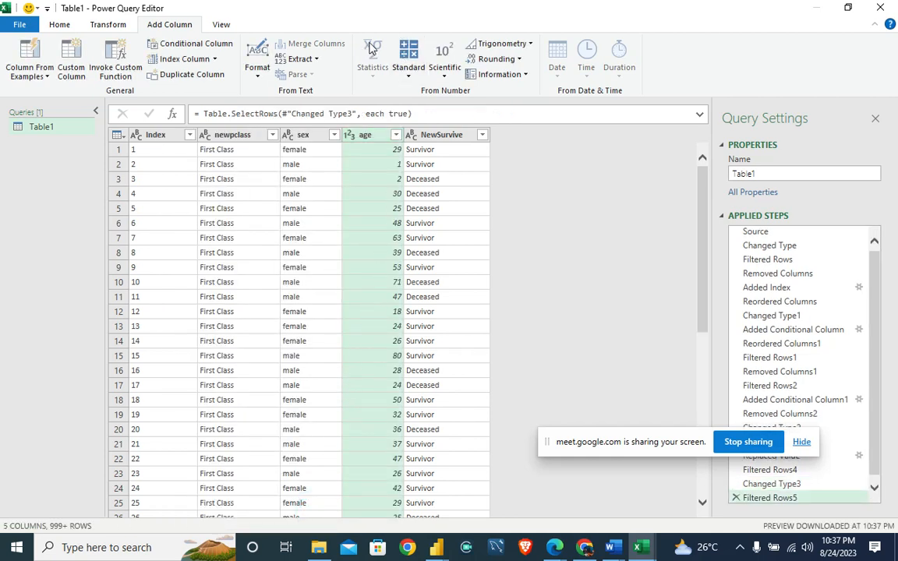
Start a new conditional column named "newage", keeping the existing column headings in view.
click(177, 47)
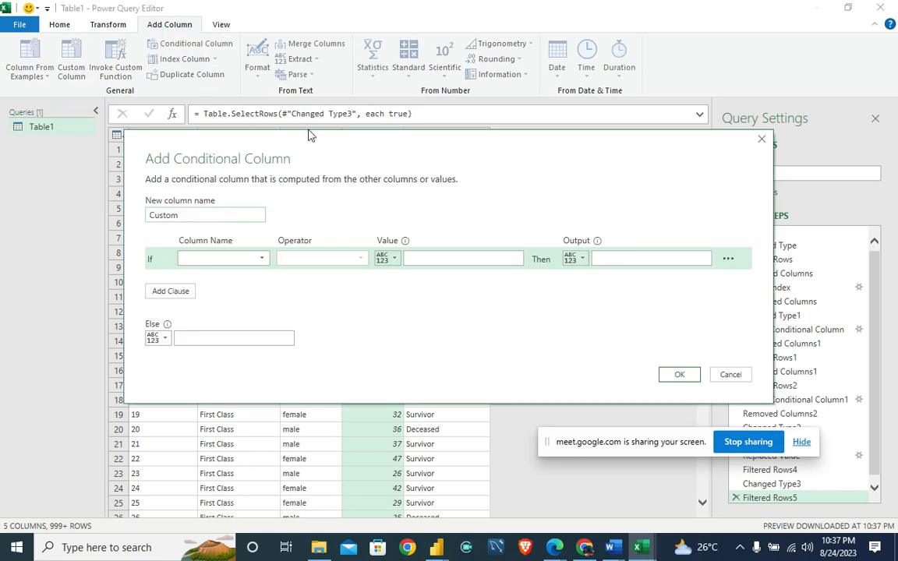
drag(307, 143, 312, 222)
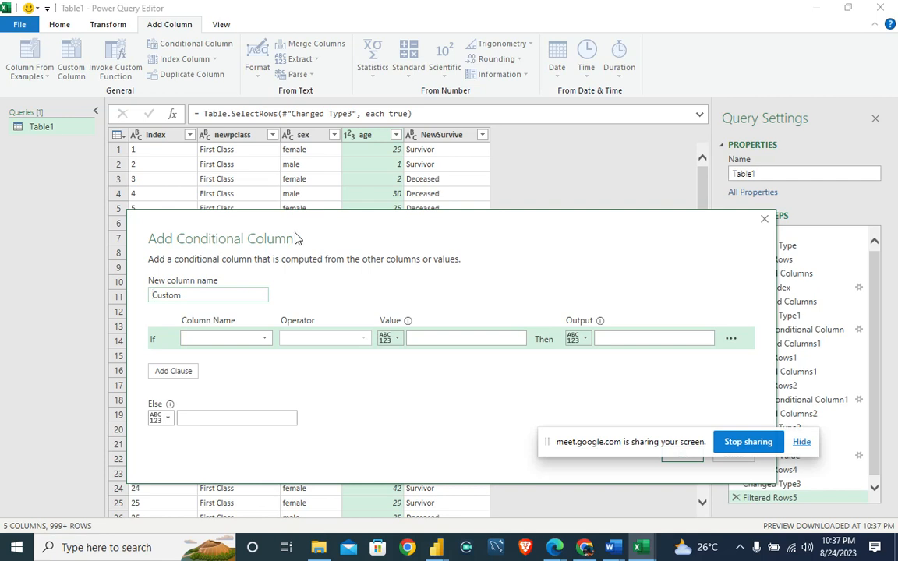
drag(241, 297, 155, 296)
key(BackSpace)
text(newage)
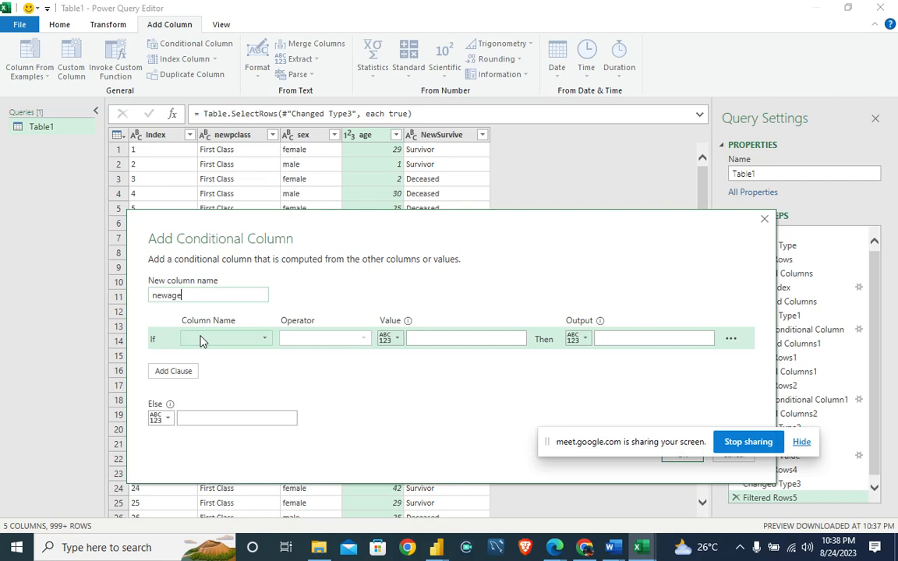
Define the first newage clause so that age is less than or equal to 9 outputs "0-9 years".
click(201, 339)
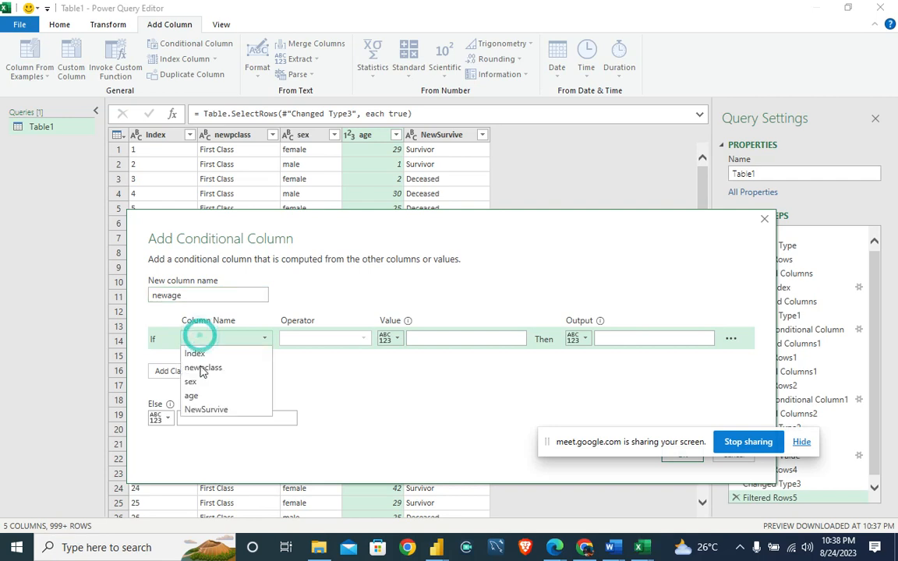
click(198, 394)
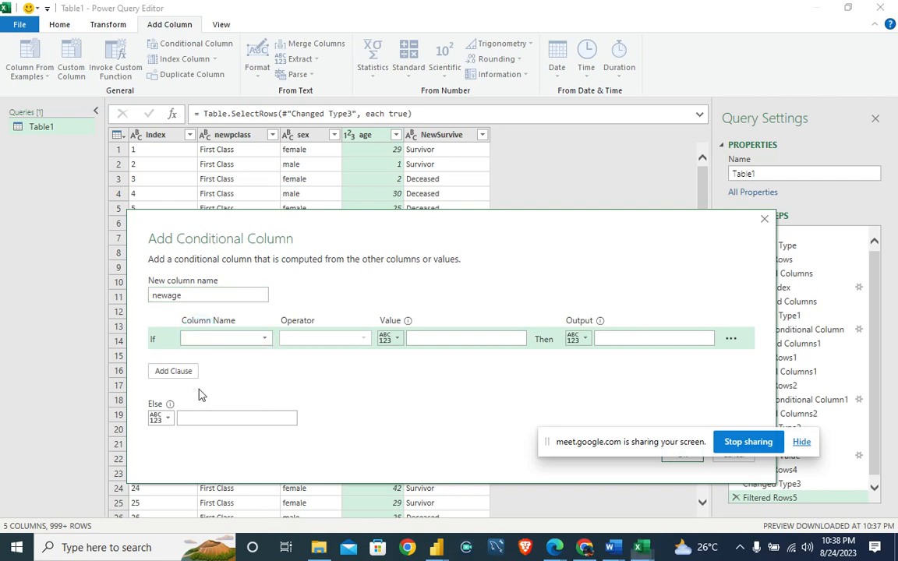
click(328, 341)
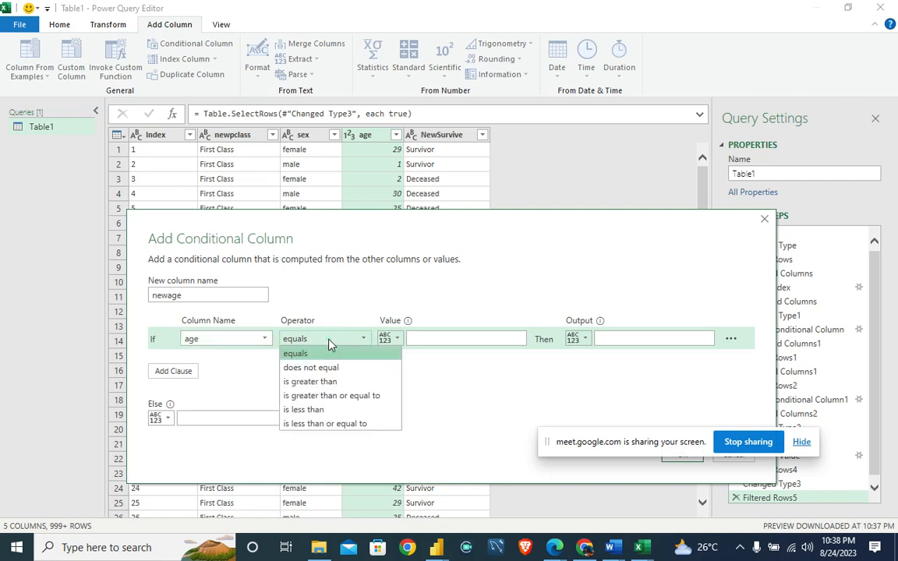
click(333, 424)
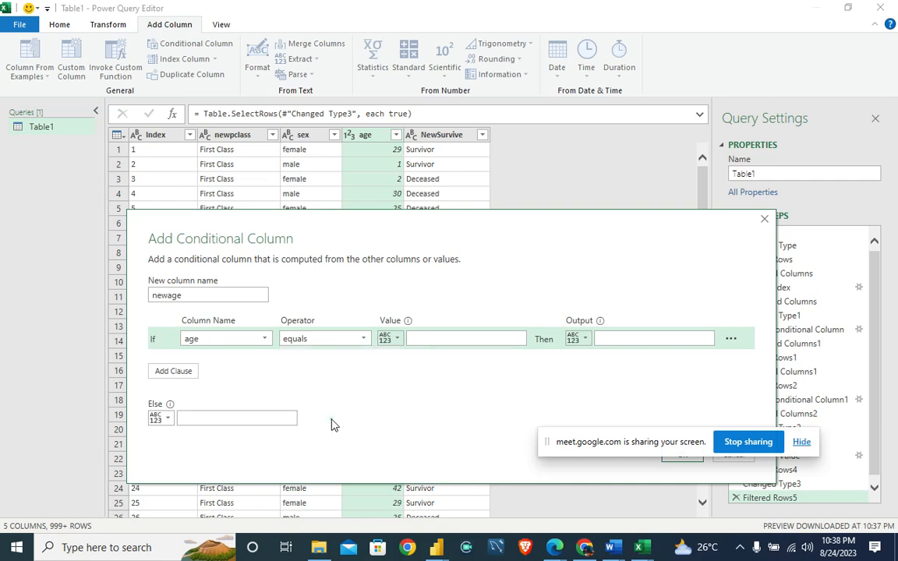
click(422, 338)
text(10)
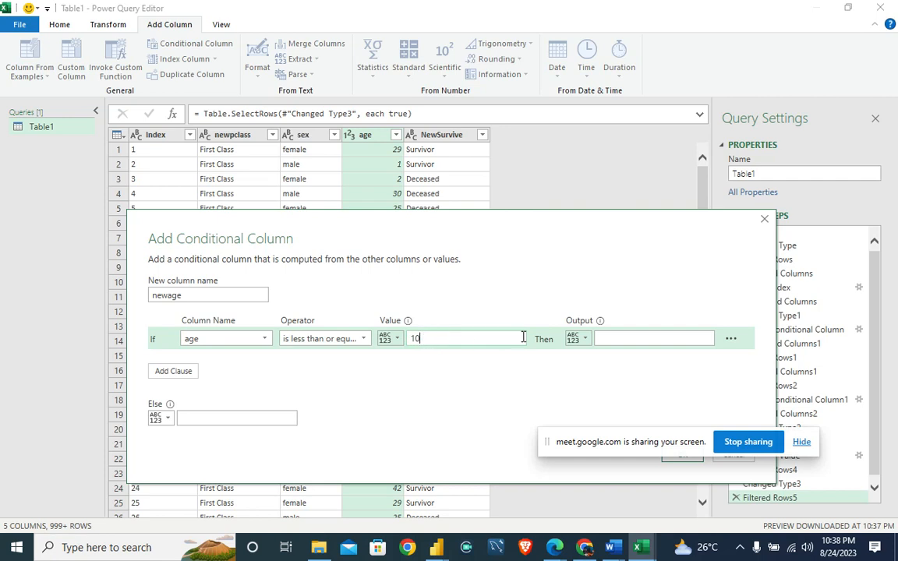
click(597, 336)
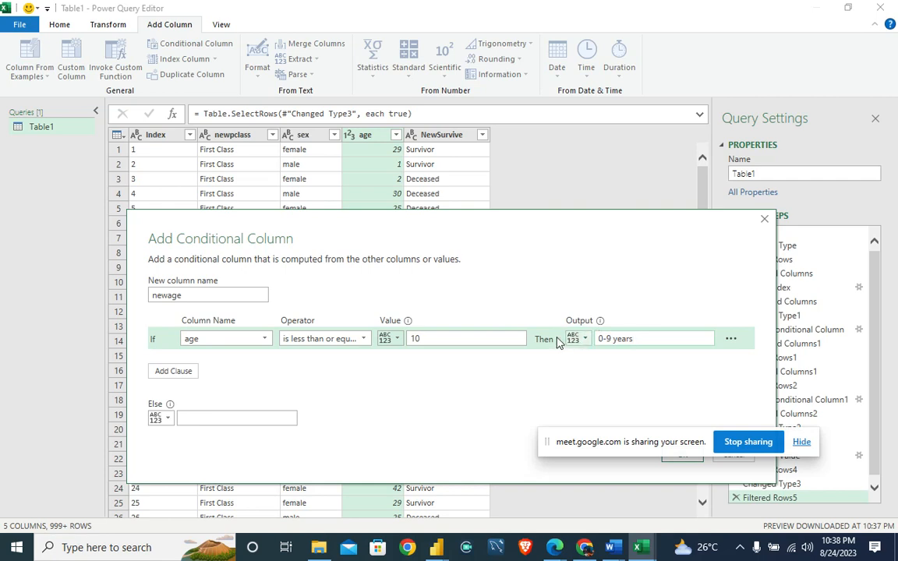
click(445, 336)
text(9)
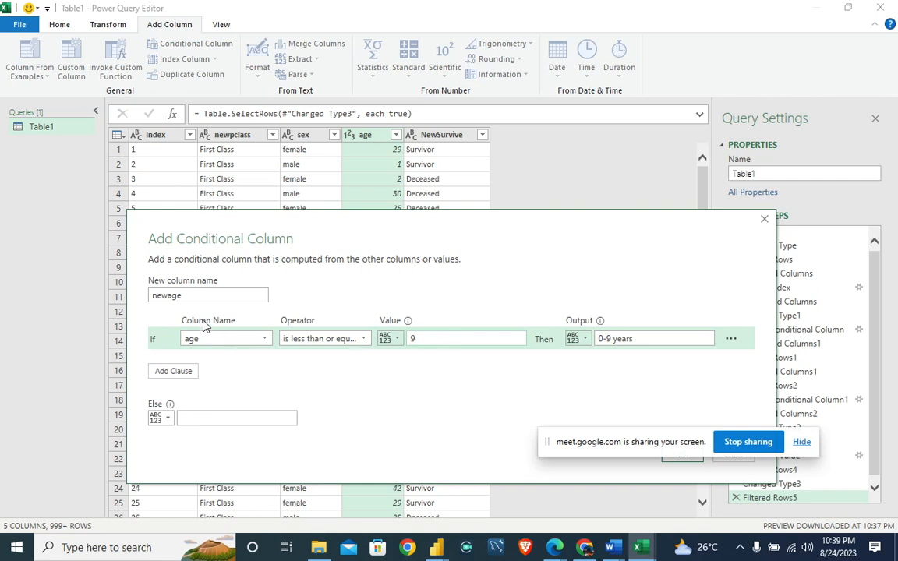
Add a second clause so that age is less than or equal to 19 outputs "10 - 19years".
click(176, 372)
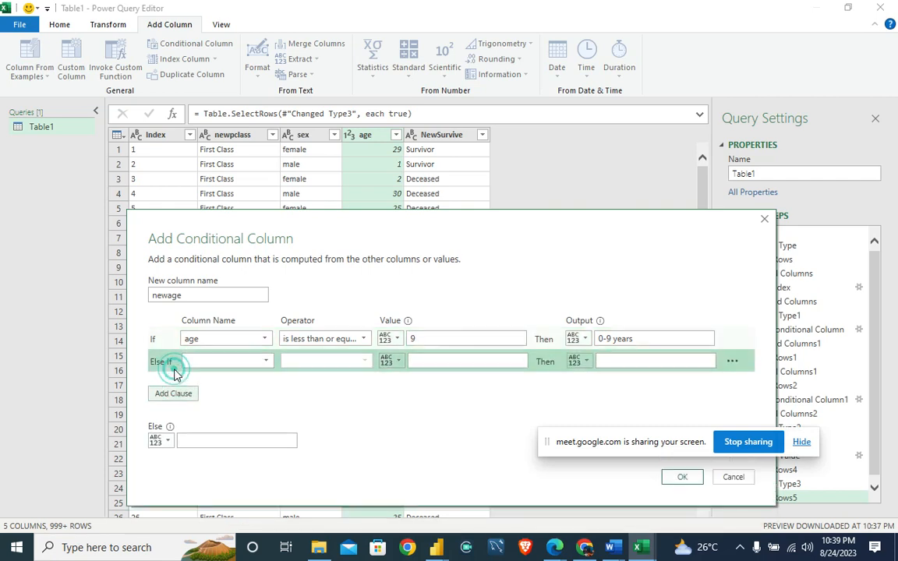
click(233, 363)
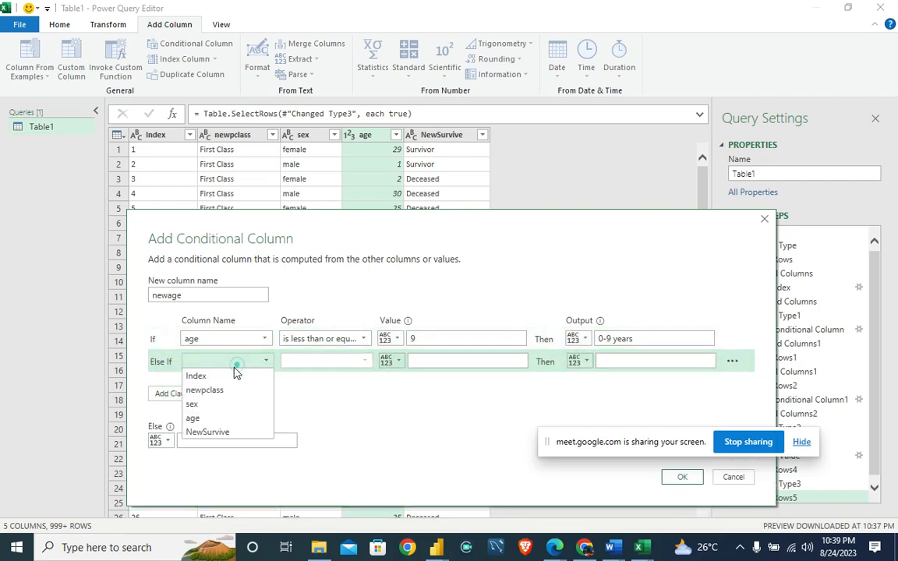
click(209, 419)
click(359, 363)
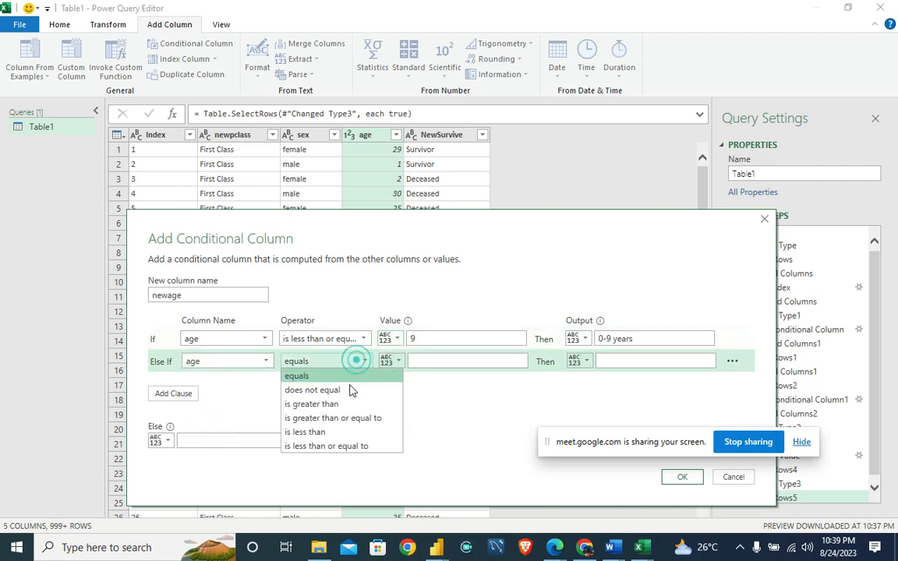
click(345, 446)
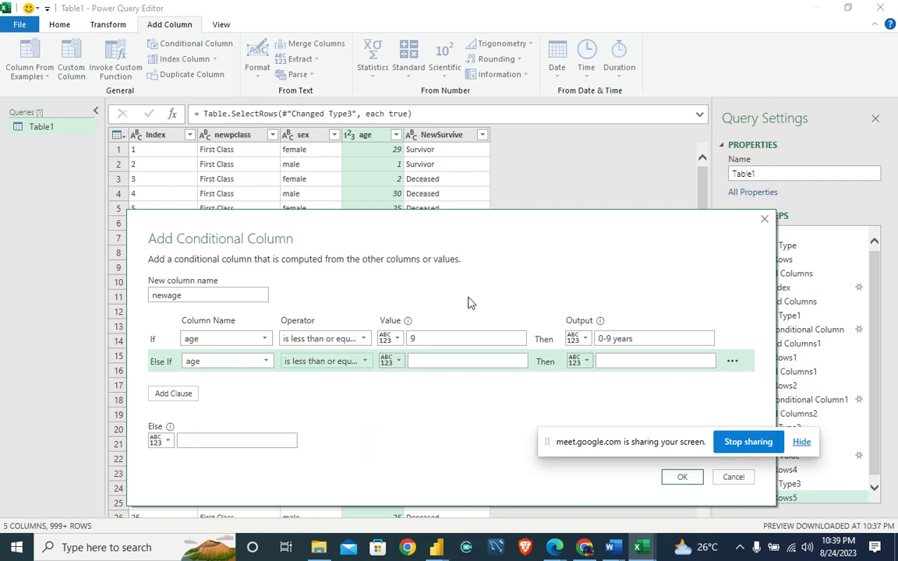
click(449, 362)
text(19)
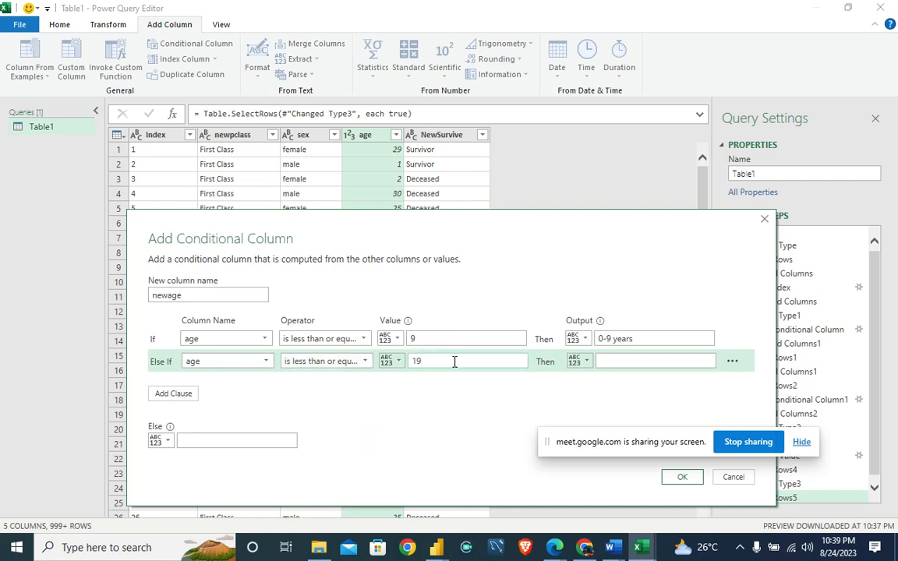
click(615, 361)
text(10 - 19years)
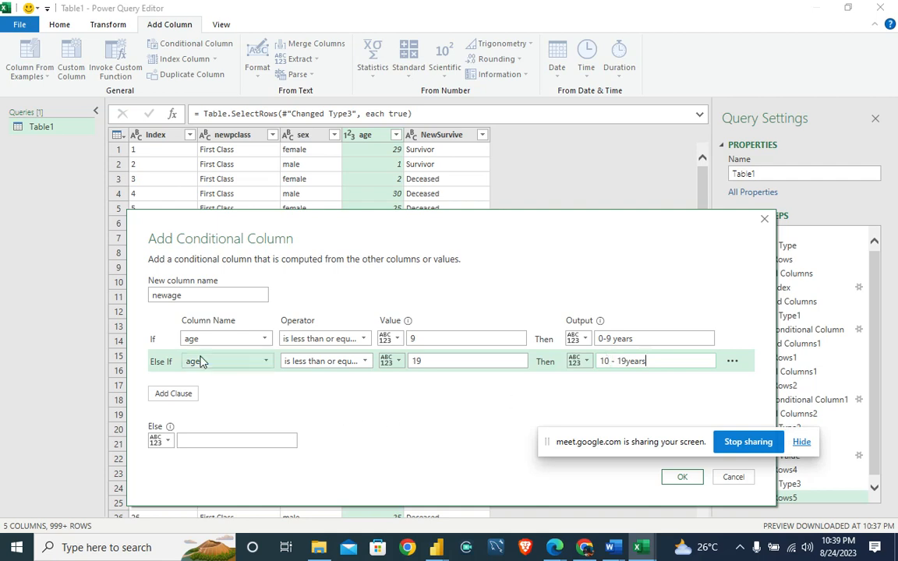
Add a third clause testing whether age is less than or equal to 29.
click(162, 393)
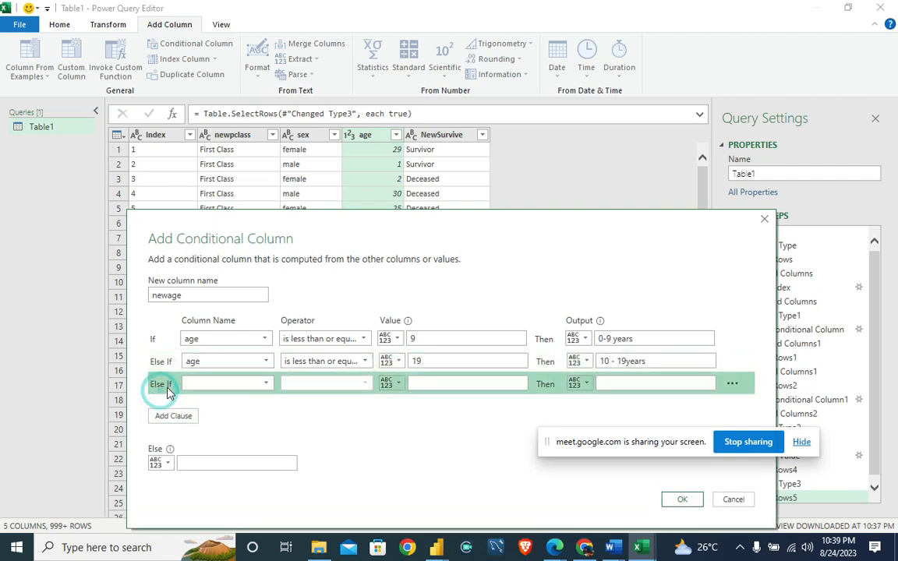
click(191, 386)
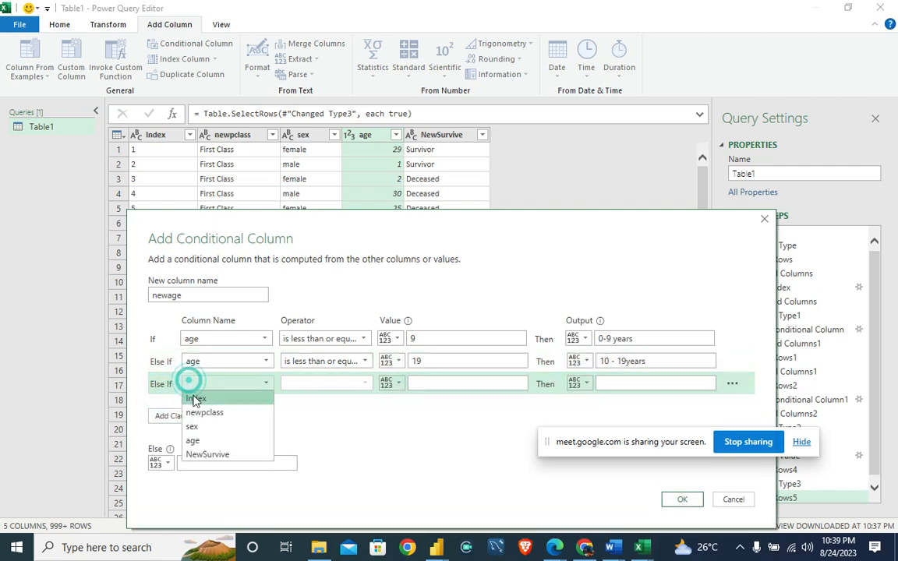
click(194, 443)
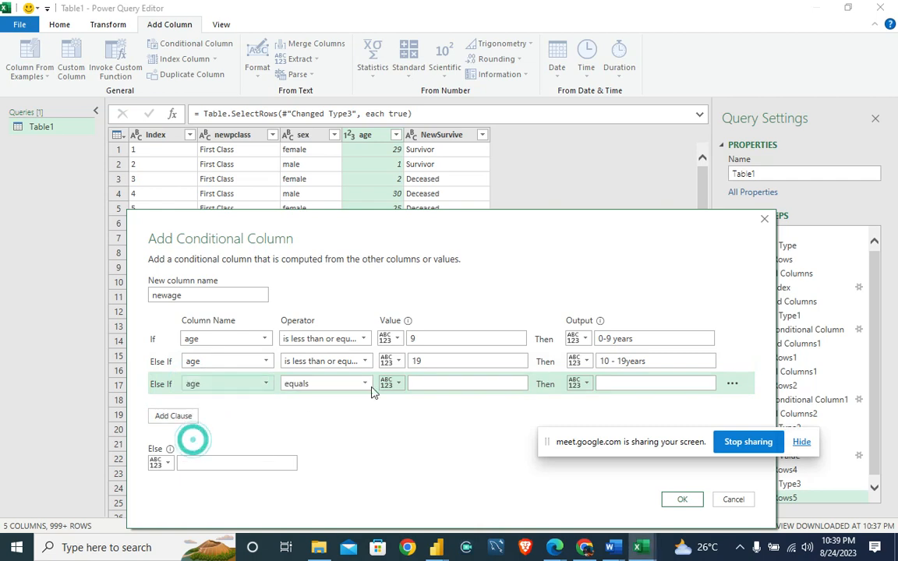
click(352, 383)
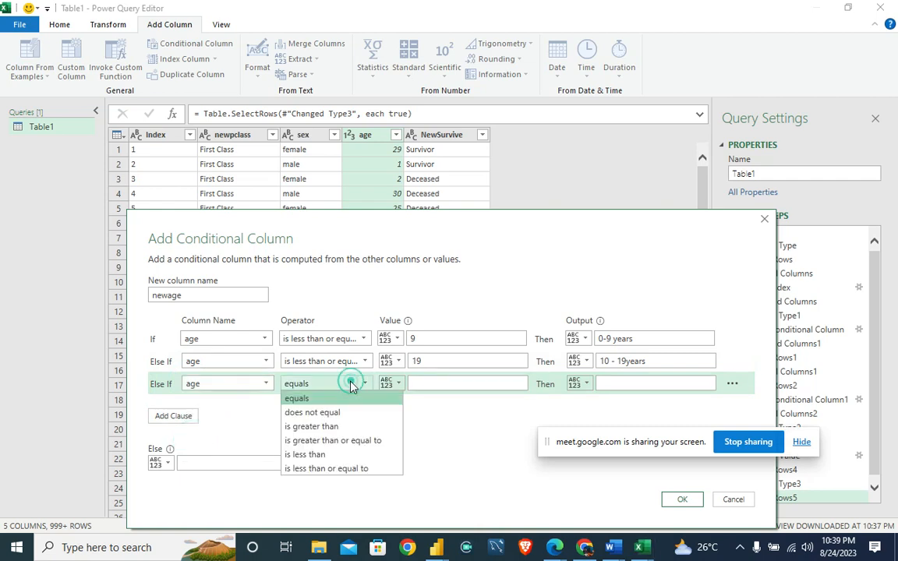
click(337, 468)
click(418, 383)
text(29)
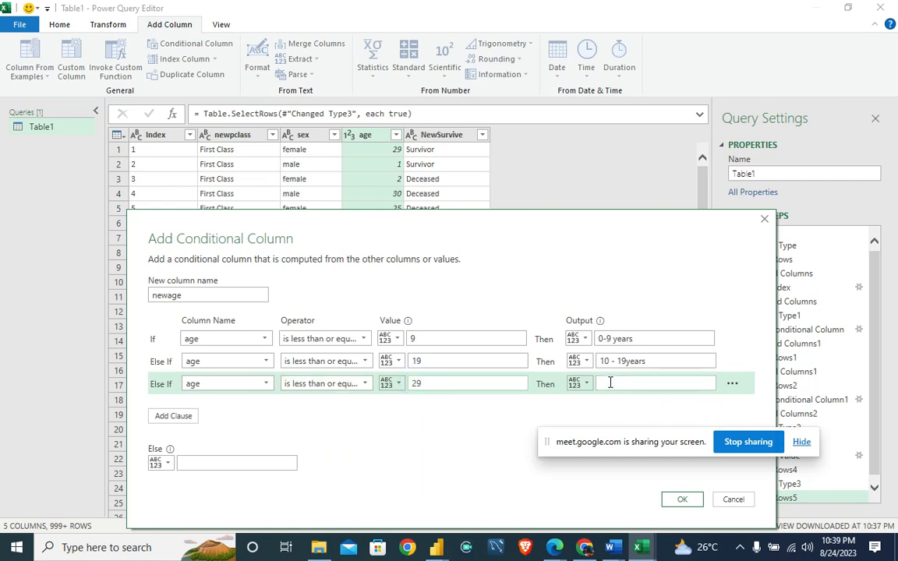
Correct the second clause's output to "10 - 19 years" and copy that text.
click(627, 360)
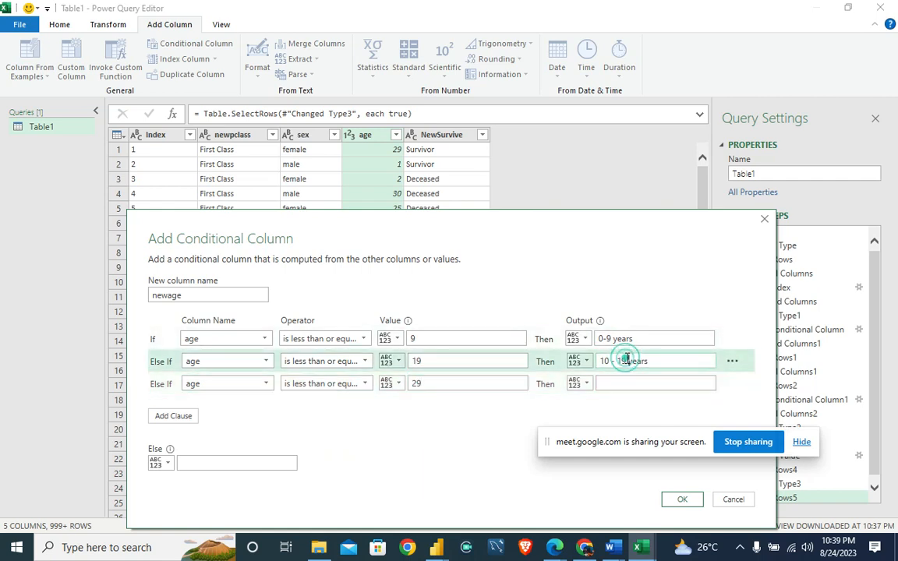
triple_click(652, 361)
key(ctrl+c)
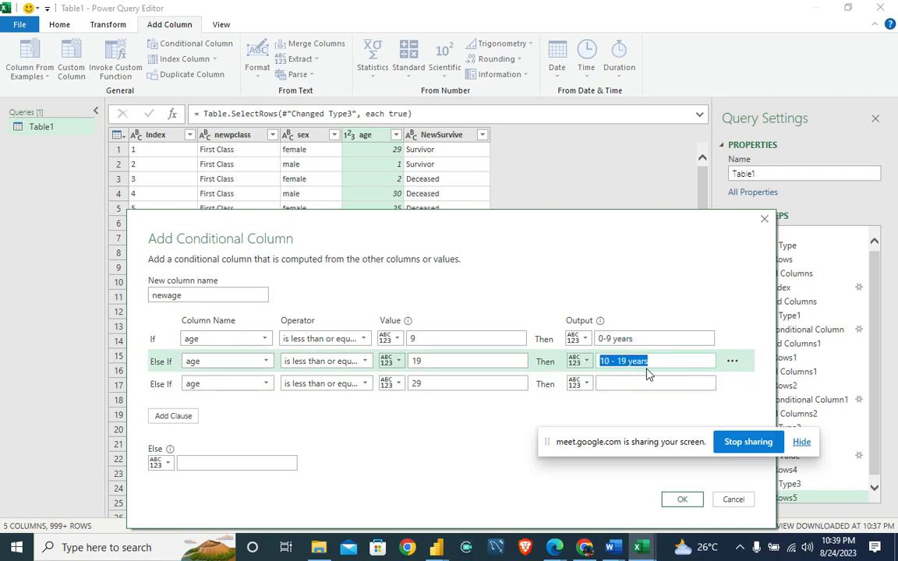
Paste the copied label as the third clause's output and edit it to "20 - 29 years".
click(611, 381)
key(ctrl+v)
click(605, 382)
key(BackSpace)
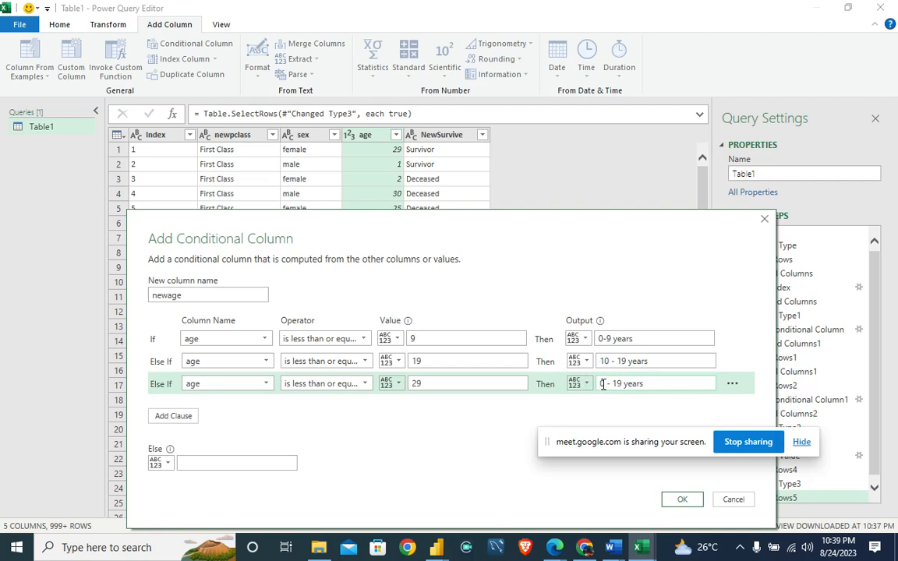
text(20)
click(618, 383)
key(BackSpace)
text(2)
Add a fourth clause so that age is less than or equal to 39 outputs "30 - 39 years".
click(155, 425)
click(218, 407)
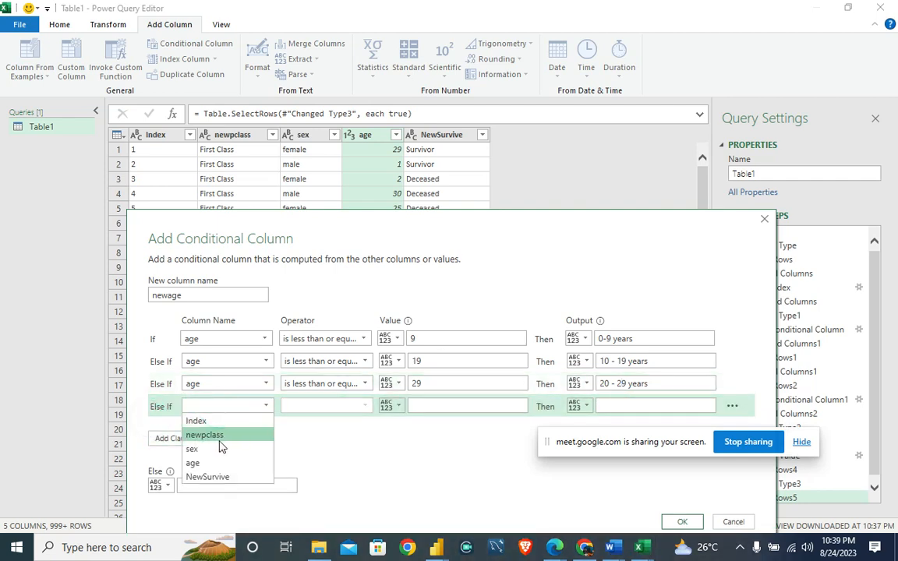
click(219, 450)
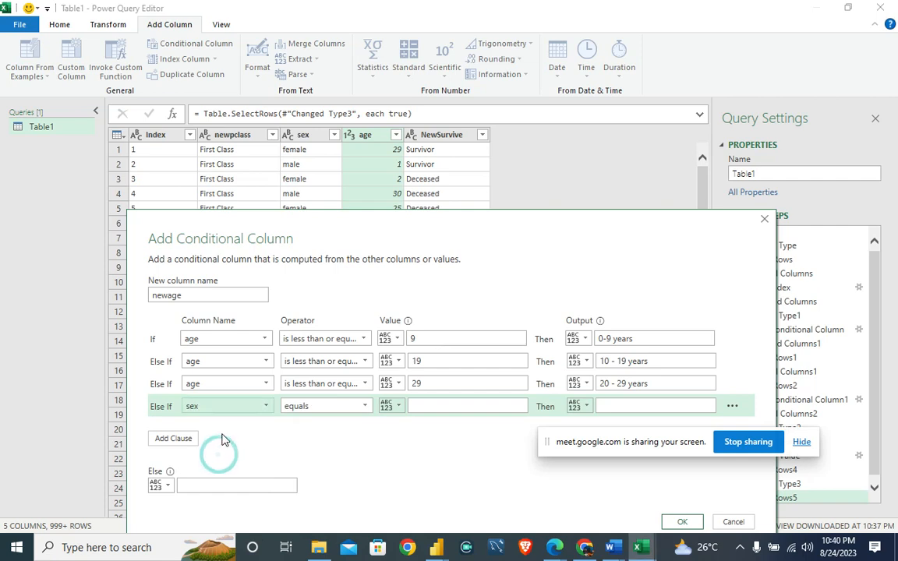
click(217, 408)
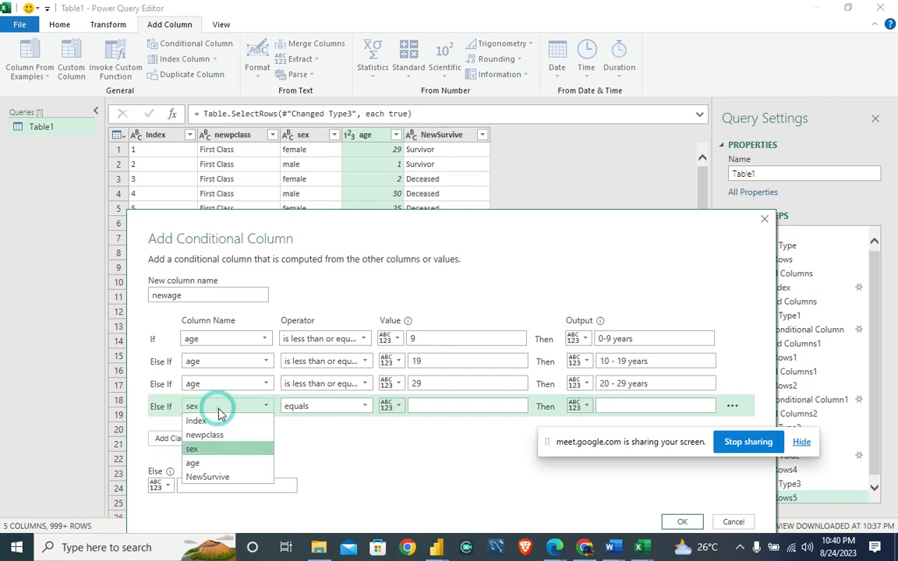
click(212, 451)
click(214, 467)
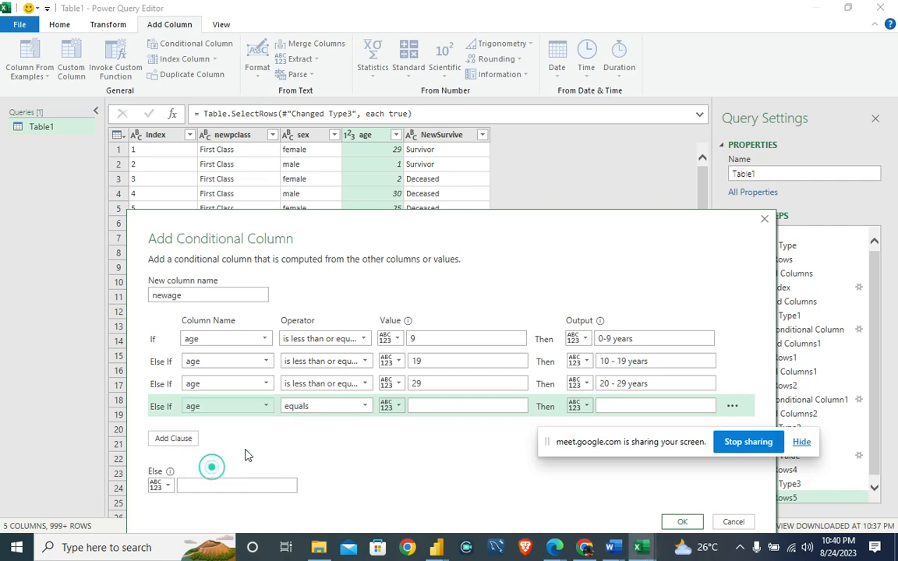
click(295, 406)
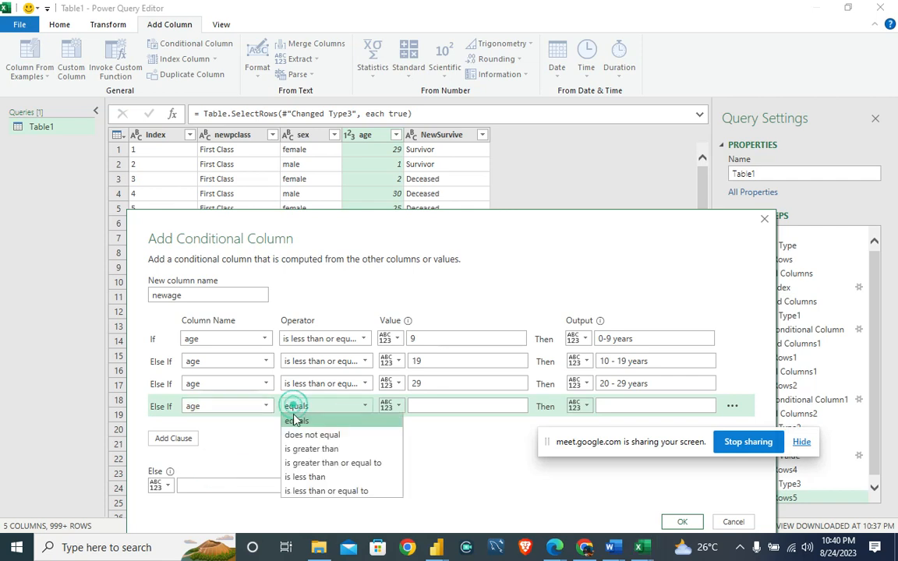
click(296, 490)
click(444, 408)
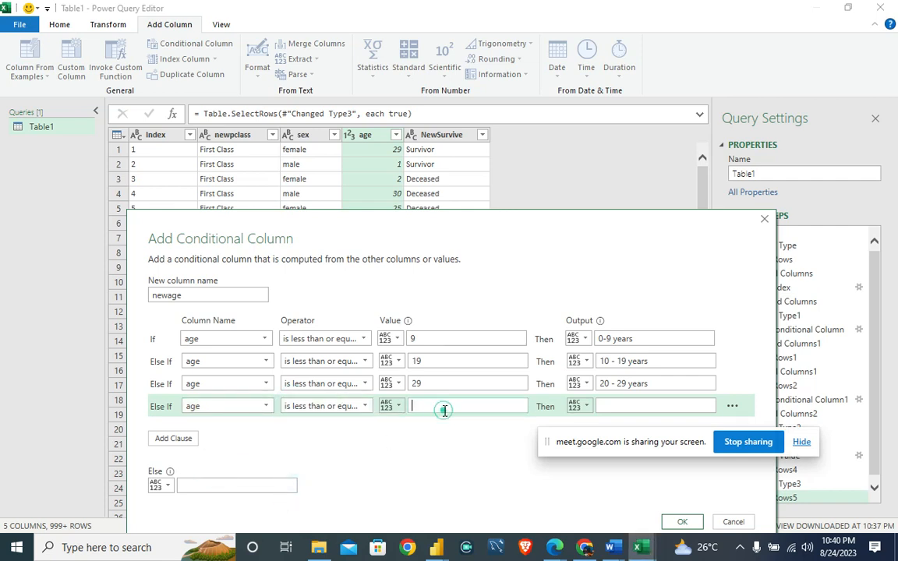
text(39)
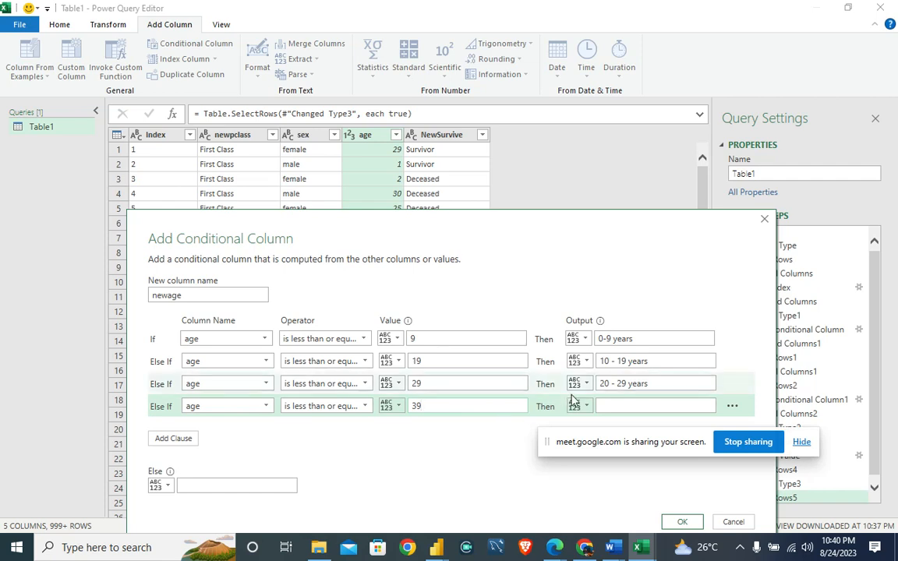
click(599, 402)
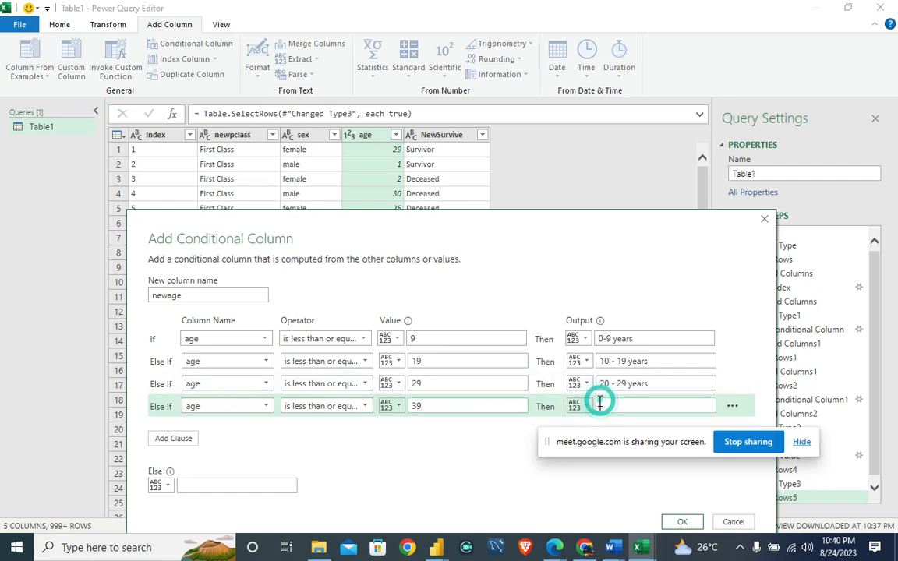
text(30 - 39 years)
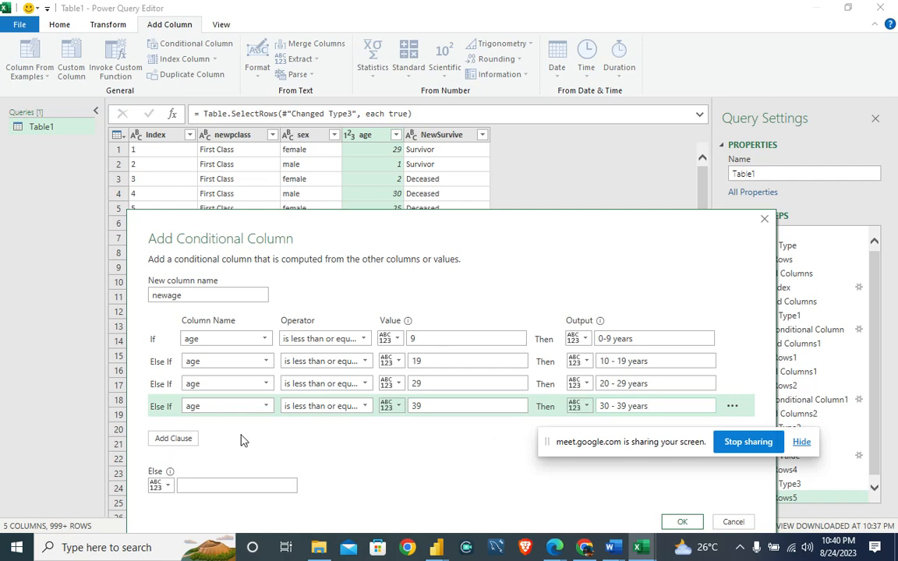
Add a fifth clause testing whether age is less than or equal to 49.
click(175, 438)
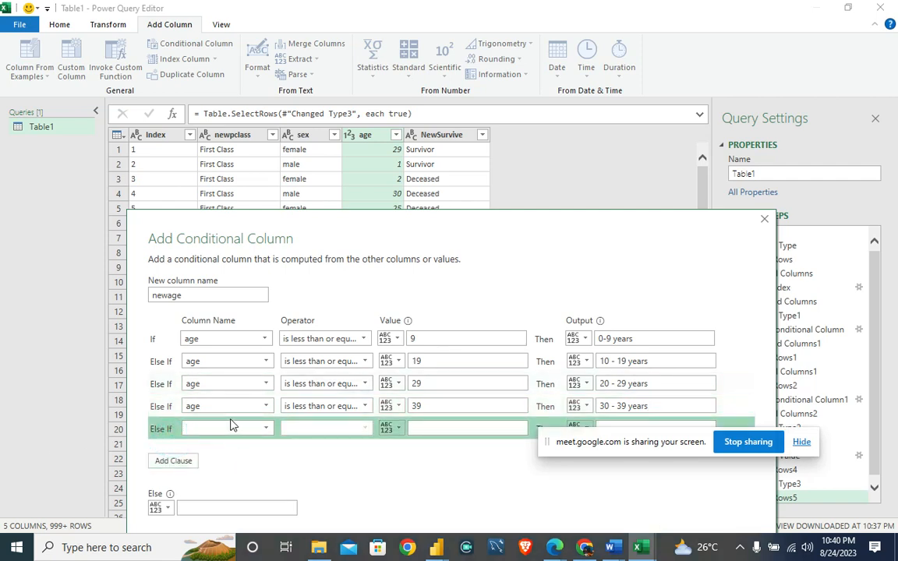
click(229, 428)
click(207, 487)
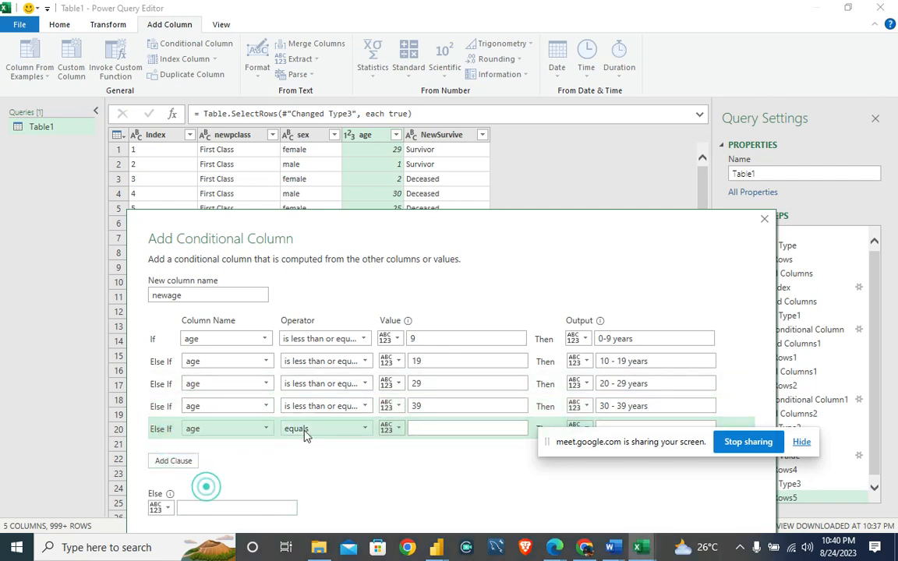
click(321, 429)
click(315, 514)
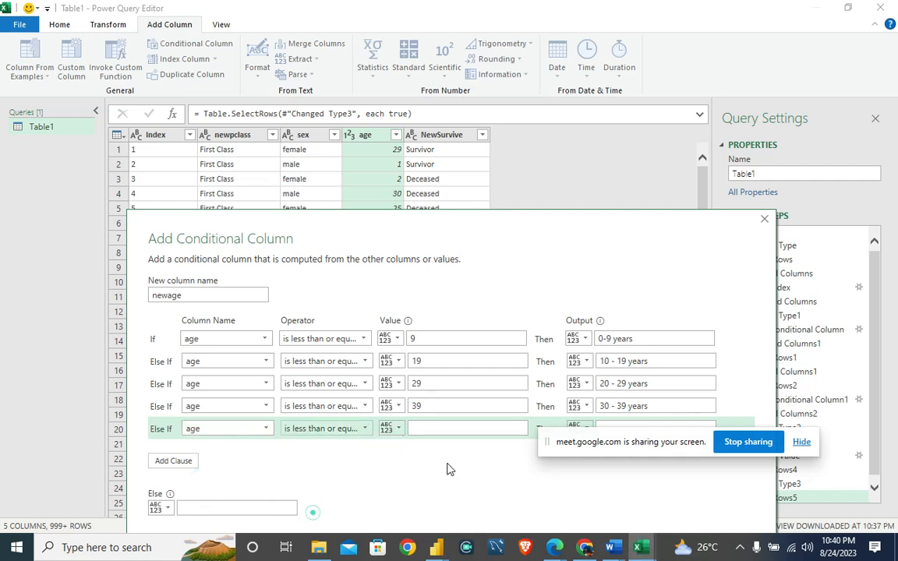
click(458, 430)
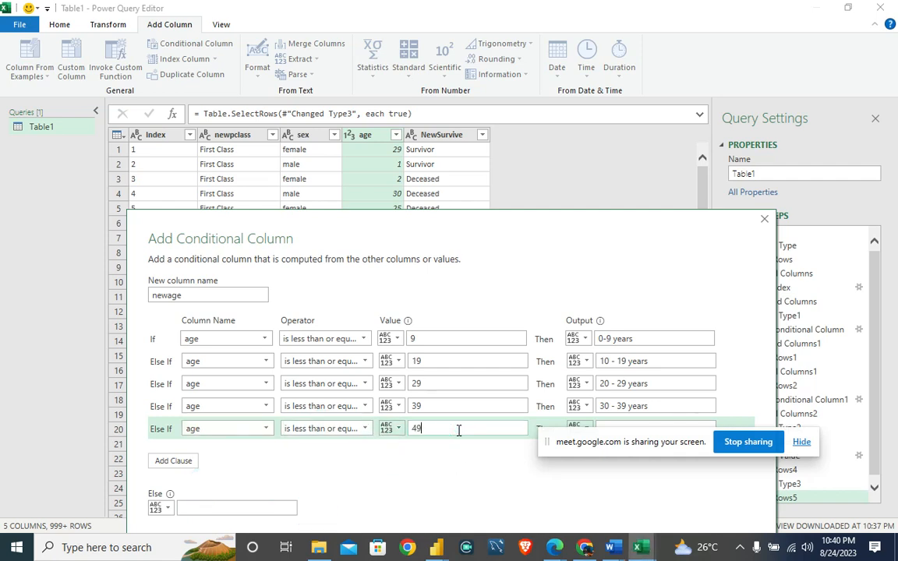
Move the screen-sharing notice off the output field and set the fifth clause's output to "40 - 49 years".
drag(586, 440, 590, 499)
click(608, 429)
key(ctrl+v)
double_click(606, 429)
text(40)
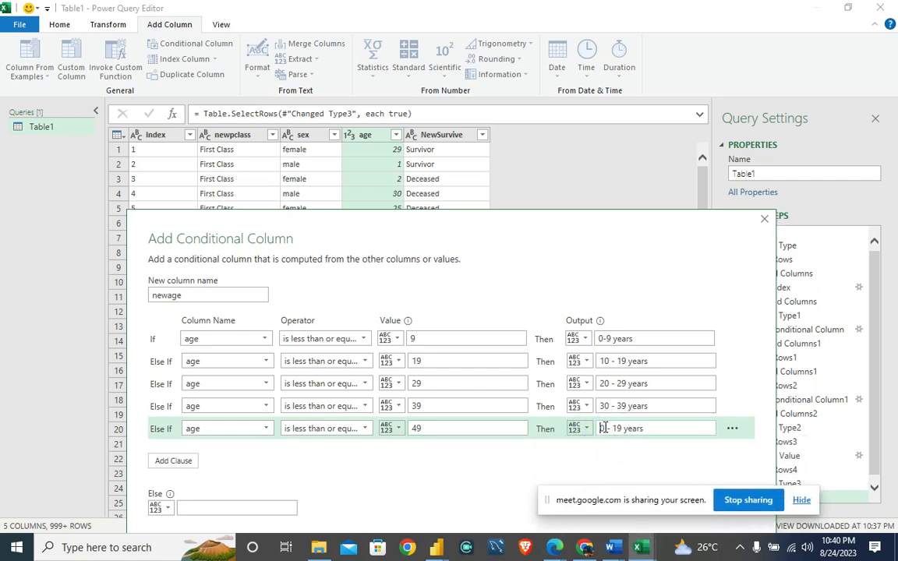
click(622, 429)
key(BackSpace)
text(40)
Add a sixth clause testing whether age is less than or equal to 59.
click(173, 461)
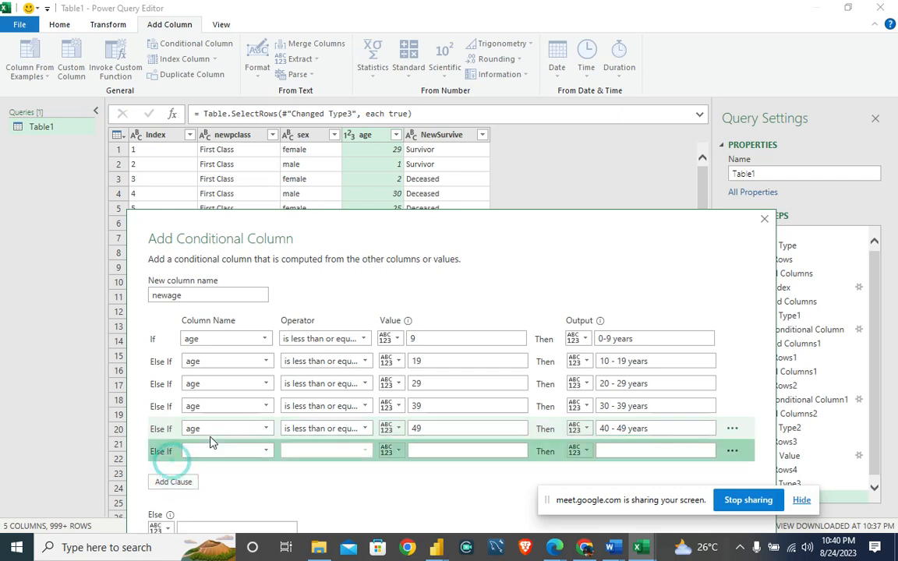
click(207, 451)
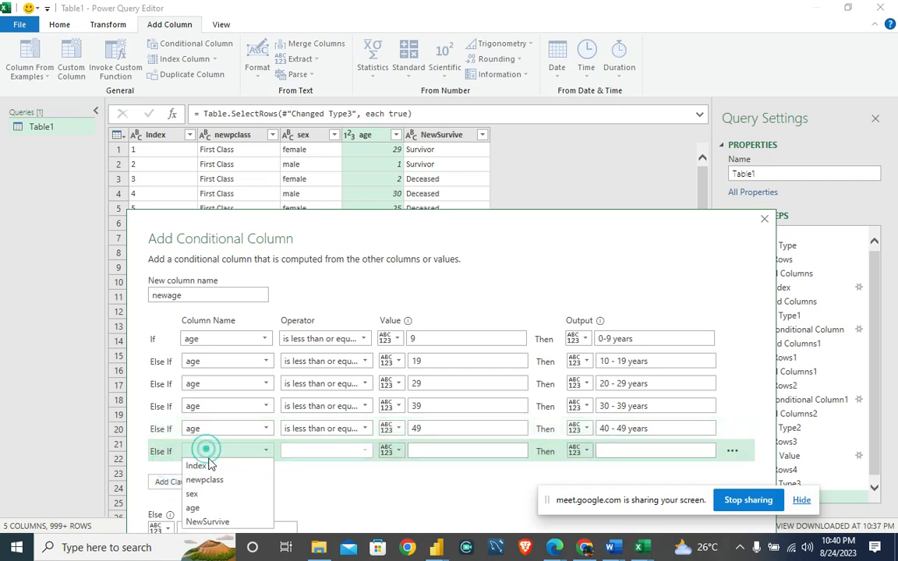
click(208, 507)
click(300, 461)
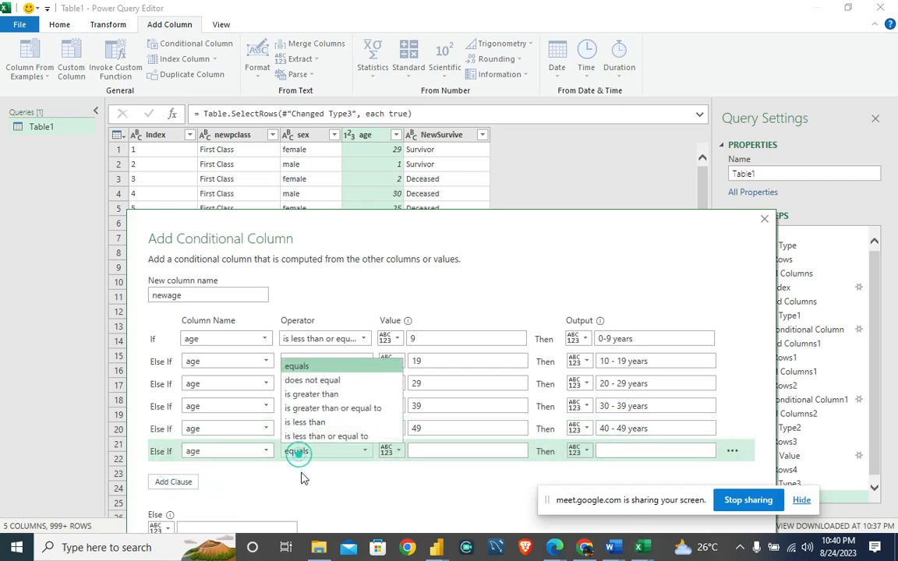
click(304, 436)
click(437, 452)
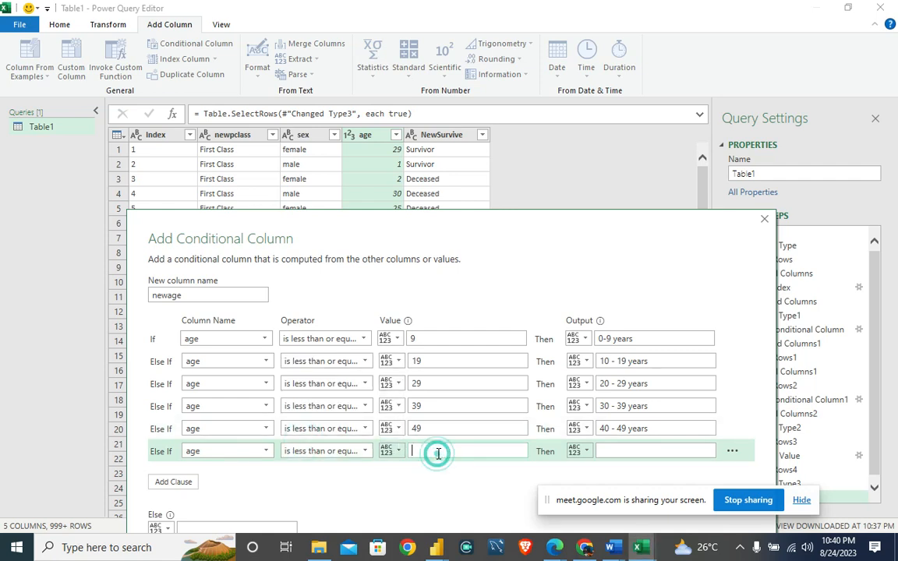
text(59)
Paste the copied label as the sixth clause's output and edit it to "50 - 59 years".
click(617, 450)
text(10 - 19 years)
double_click(605, 451)
text(50)
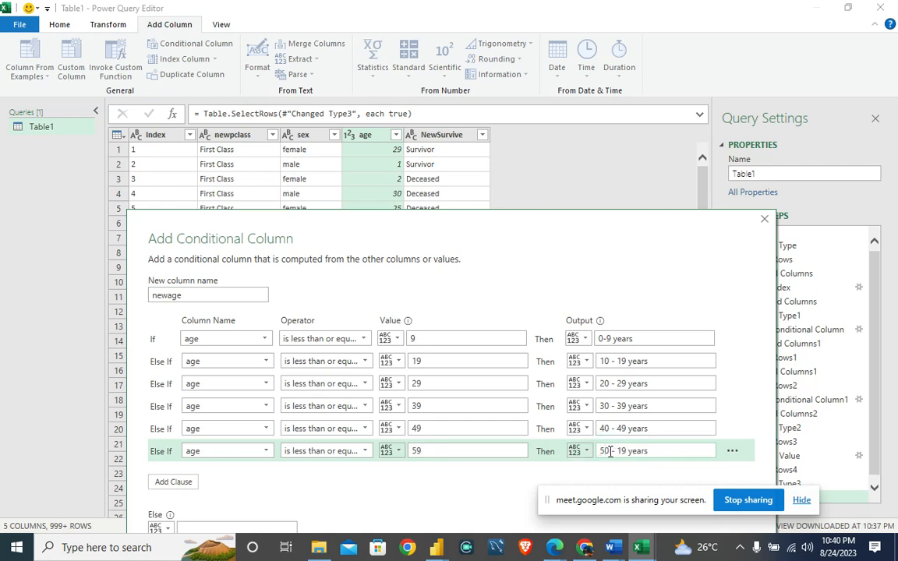
key(BackSpace)
text(4)
key(BackSpace)
text(5)
Add a seventh clause testing whether age is less than or equal to 69.
click(173, 482)
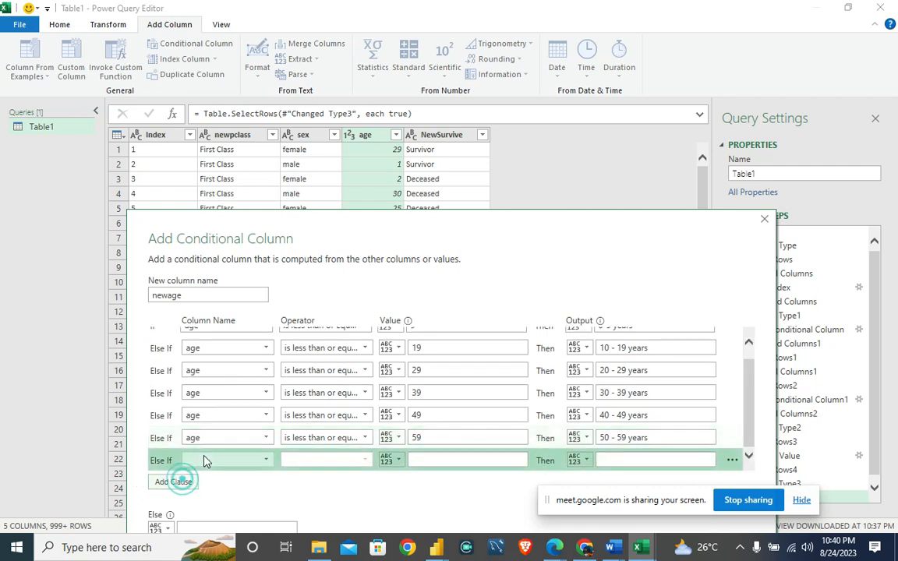
click(207, 459)
click(200, 424)
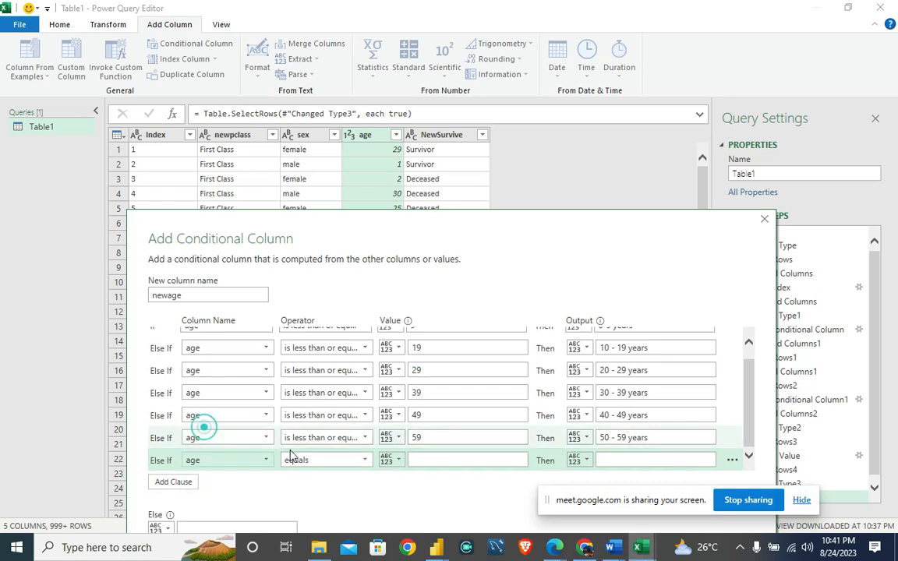
click(323, 460)
click(331, 445)
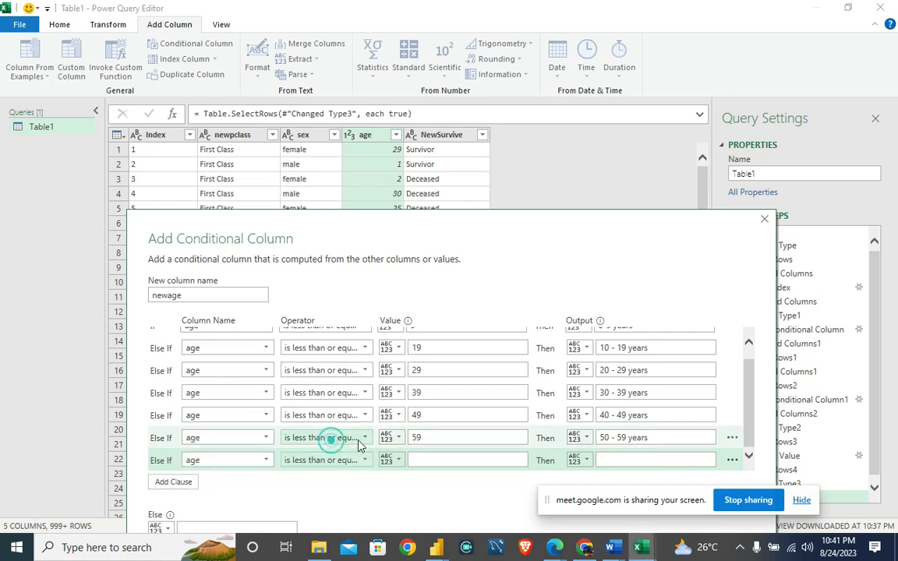
click(449, 458)
text(69)
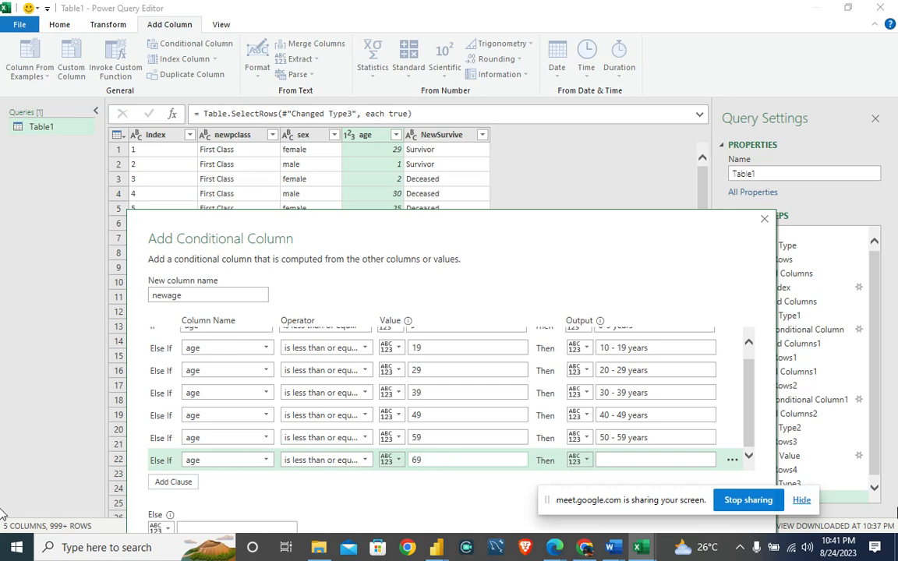
Paste the copied label as the seventh clause's output and edit it to "60 - 69 years".
click(667, 459)
text(10 - 19 years)
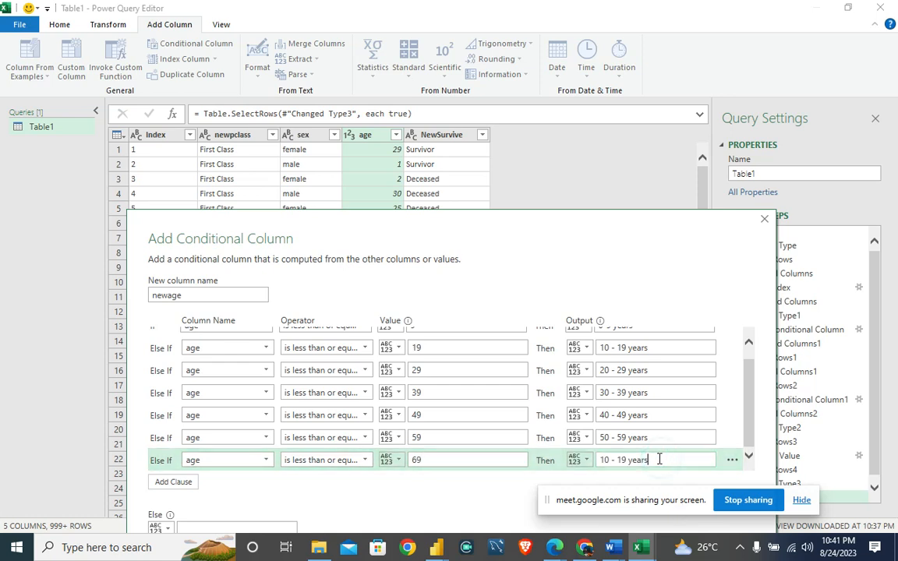
click(607, 459)
key(BackSpace)
text(6)
key(BackSpace)
mouse_move(563, 552)
Add an eighth clause so that age is less than or equal to 79 outputs "70 -79 years".
click(178, 482)
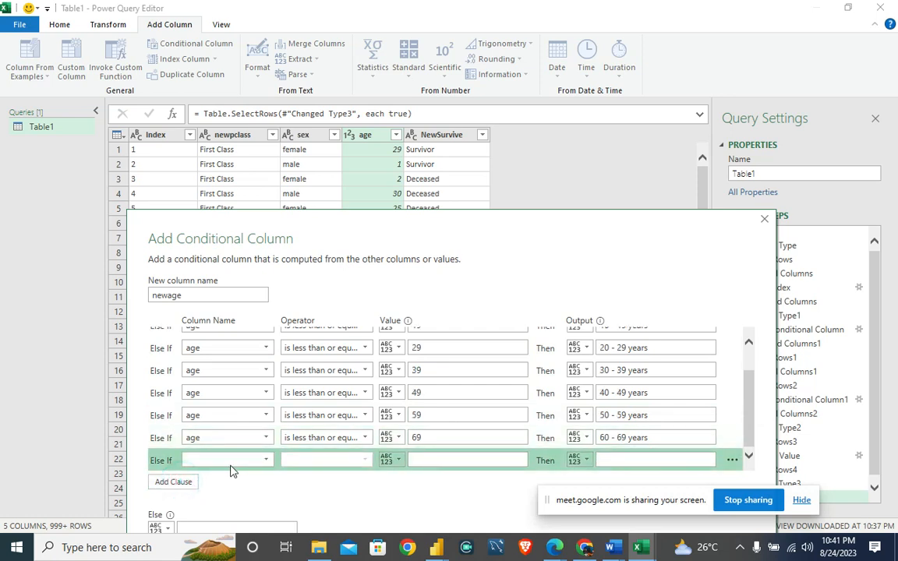
click(229, 460)
click(238, 433)
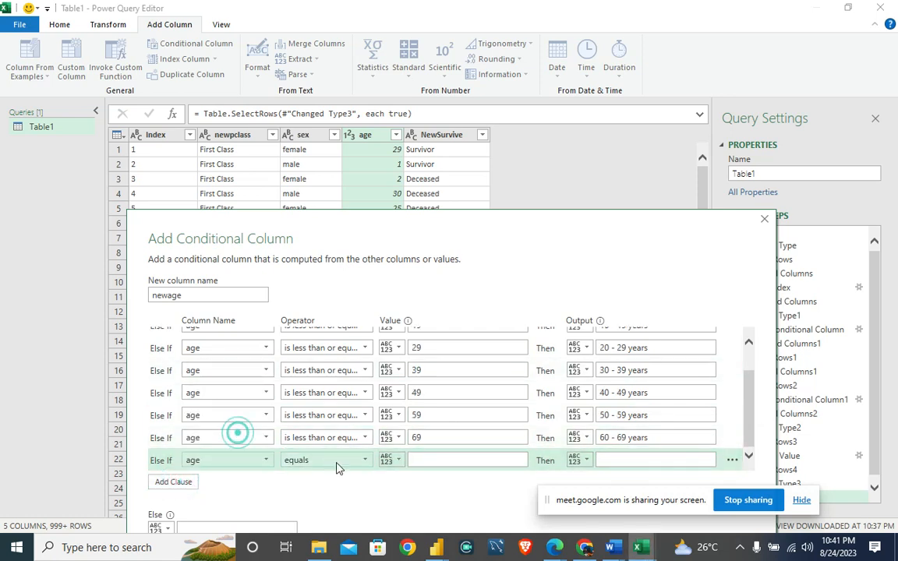
click(336, 464)
click(336, 446)
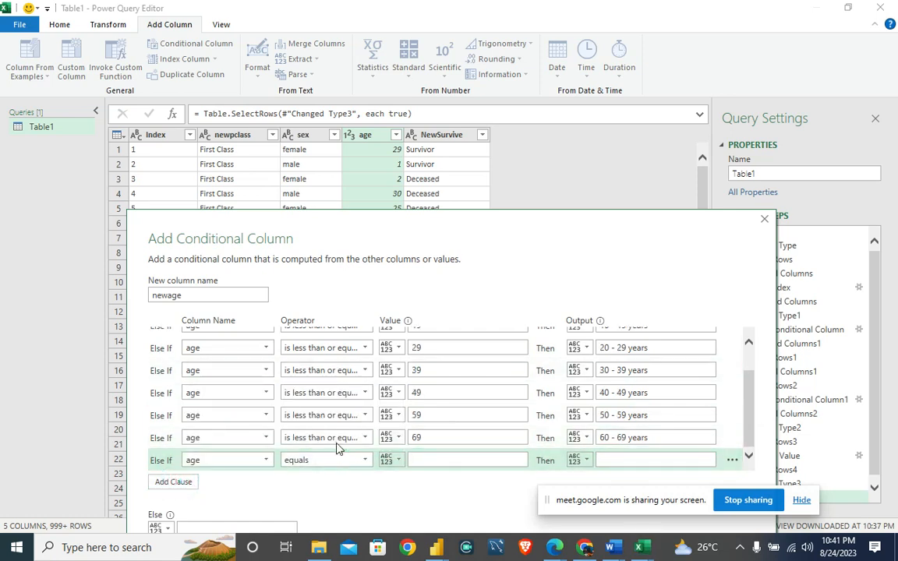
click(447, 462)
text(7)
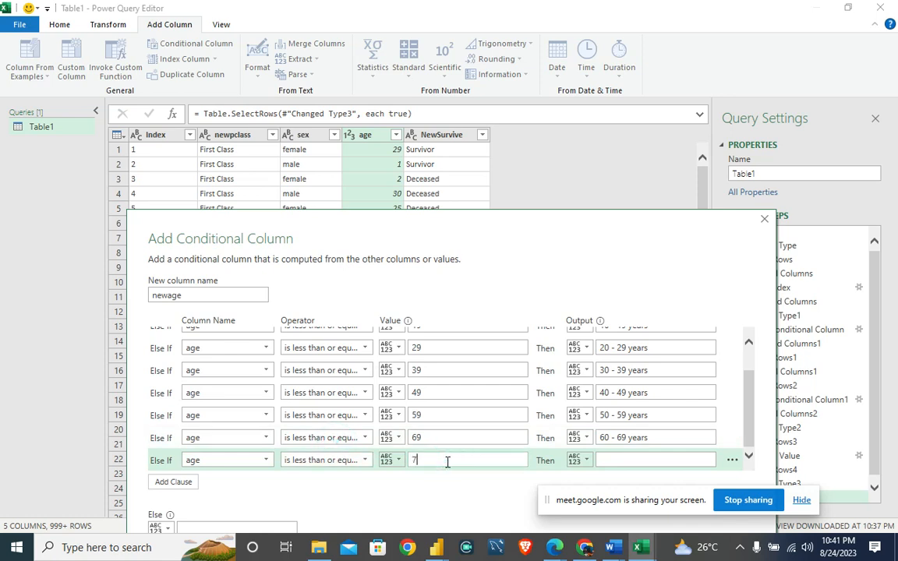
text(9)
click(628, 461)
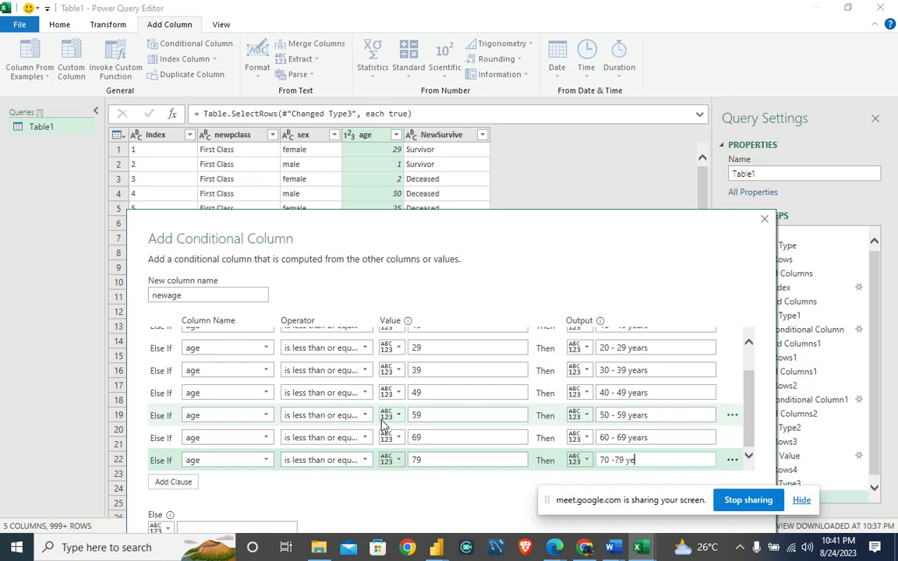
text(s)
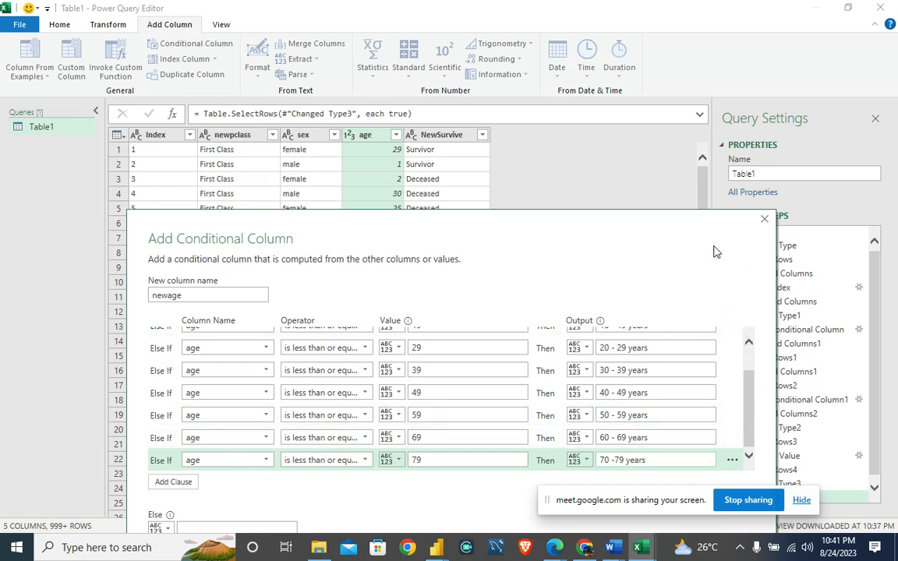
Move the conditional column dialog up and set the Else output to "80 -89 years".
drag(715, 248, 711, 212)
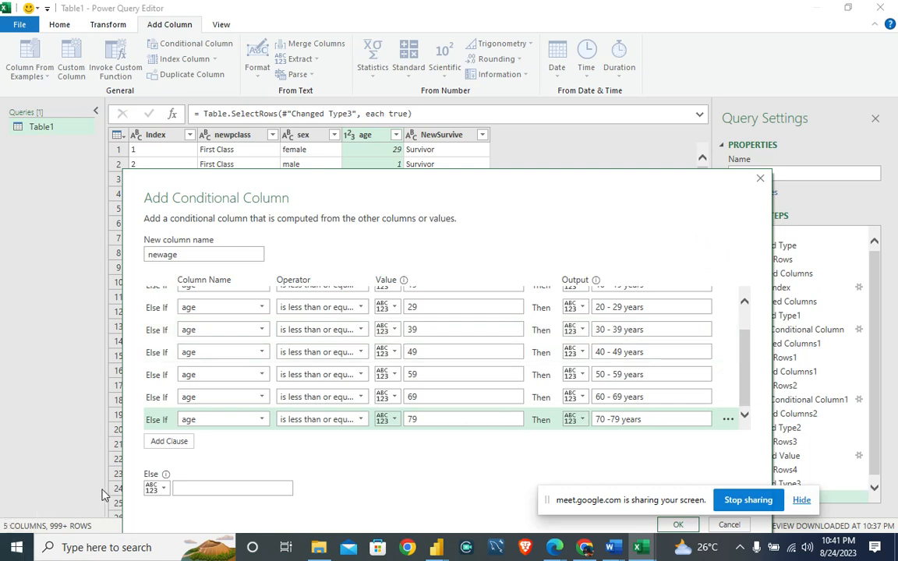
click(180, 483)
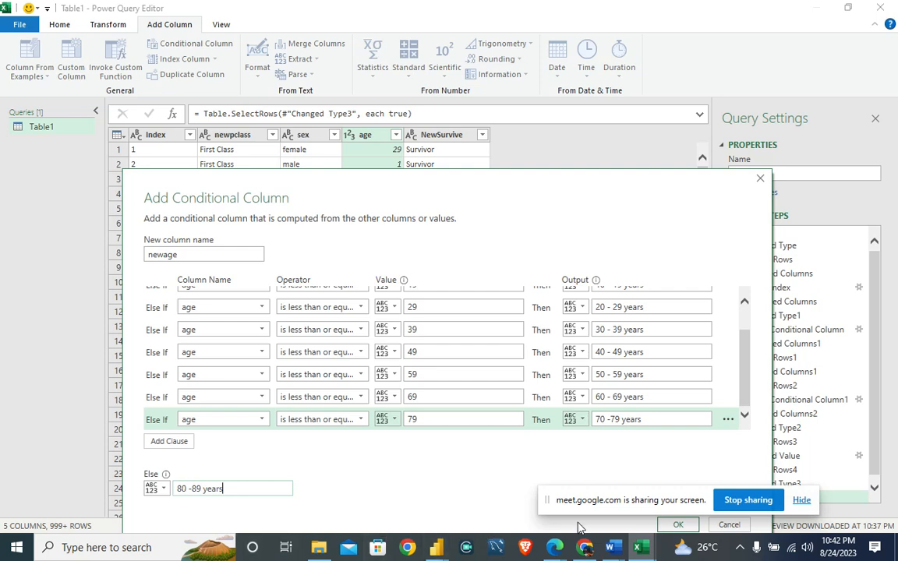
Create the newage conditional column and place it between the age and NewSurvive columns.
drag(661, 507, 659, 483)
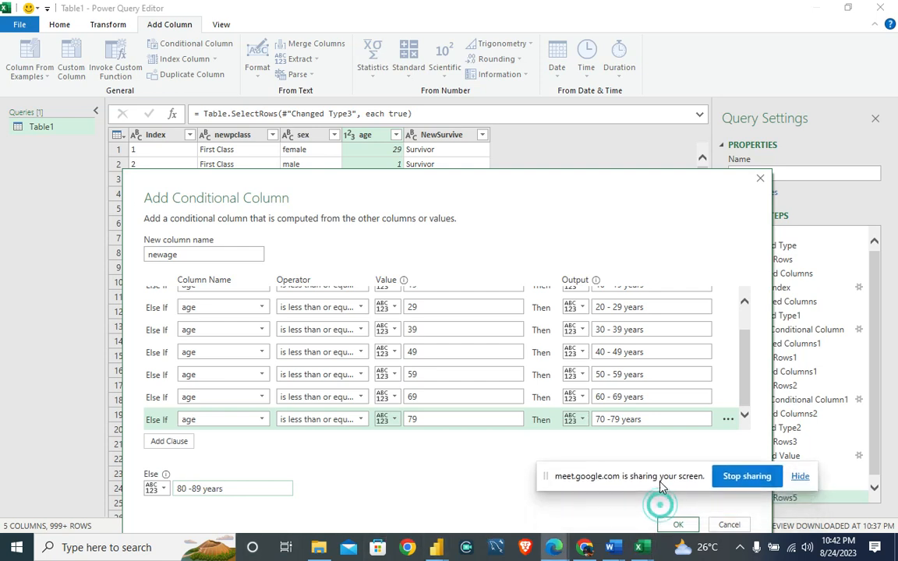
click(675, 526)
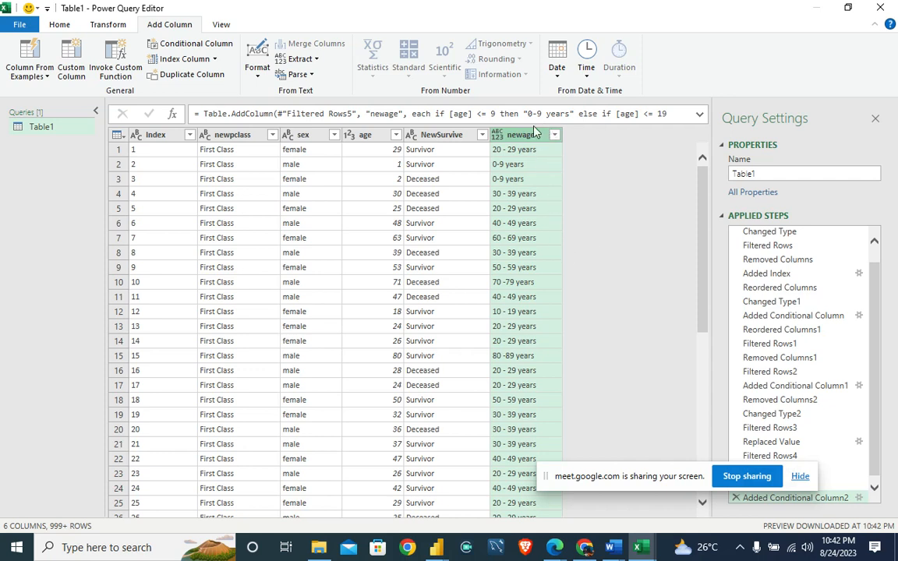
drag(528, 135, 429, 136)
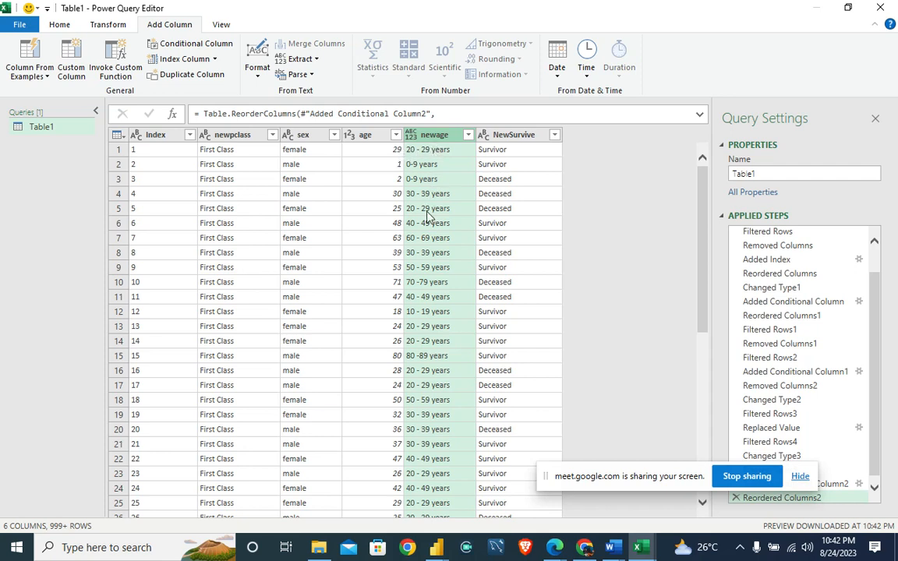
Remove the original age column and load the cleaned query into the workbook as a table.
scroll(427, 218, down, 4)
scroll(427, 230, down, 3)
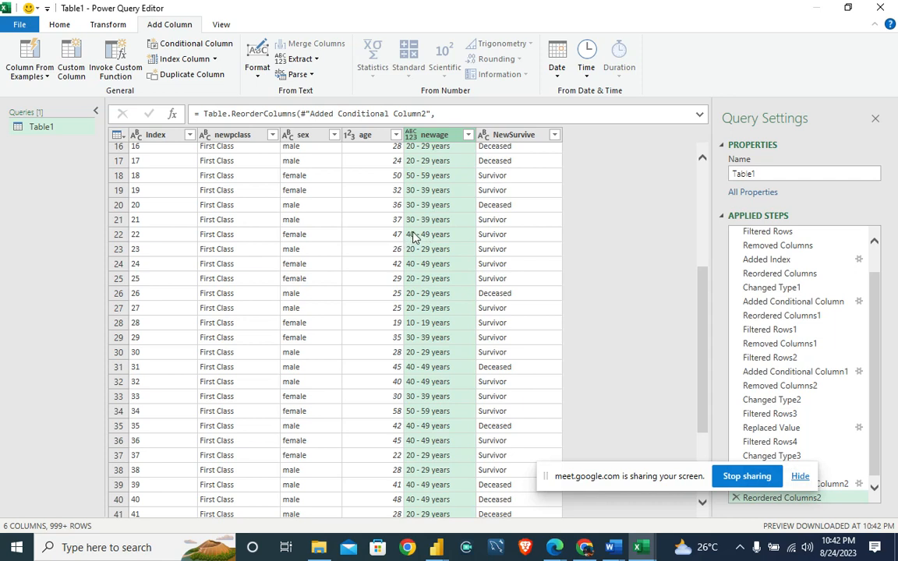
scroll(435, 238, down, 20)
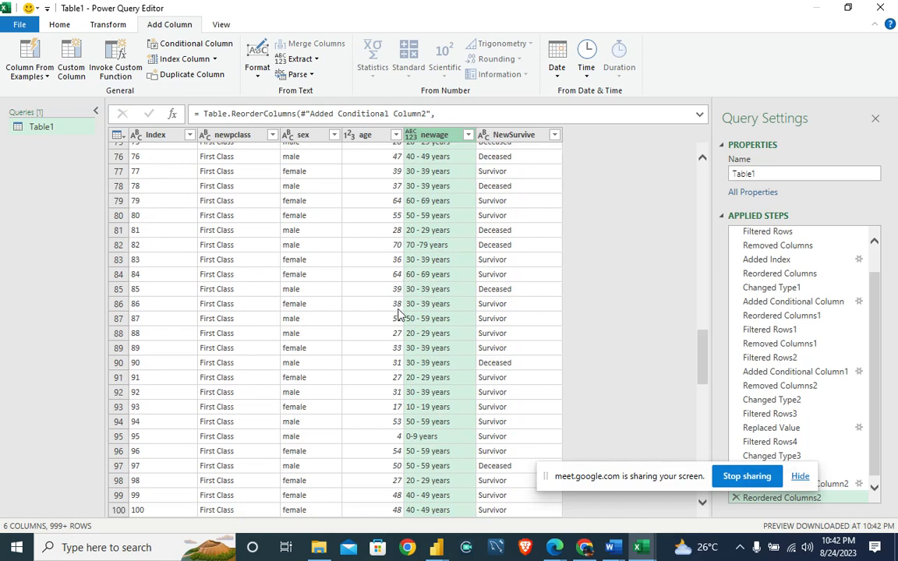
scroll(407, 316, down, 14)
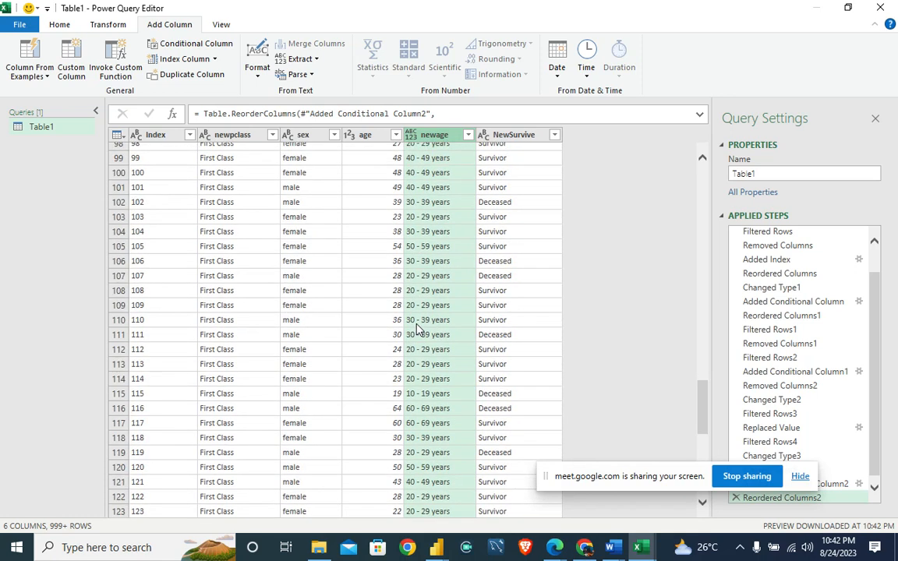
scroll(416, 328, down, 20)
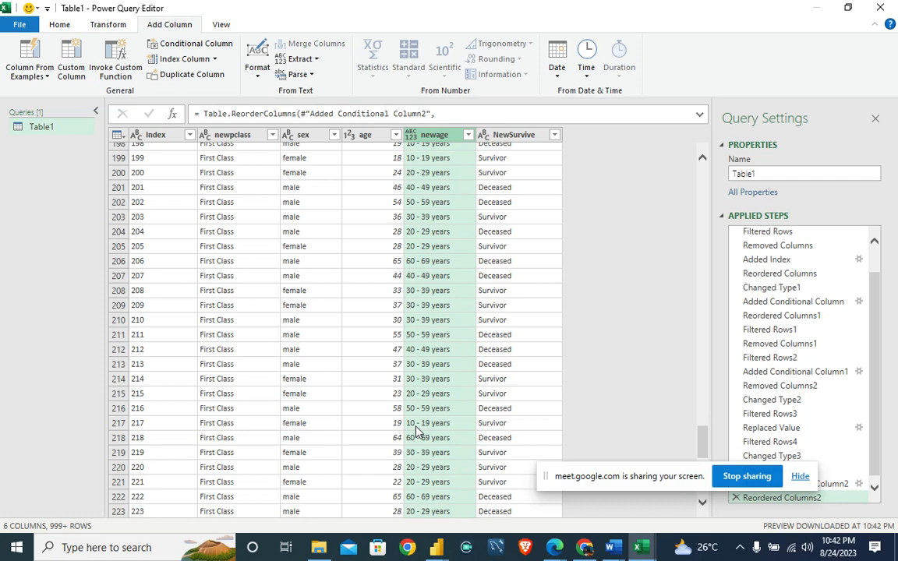
scroll(437, 428, down, 18)
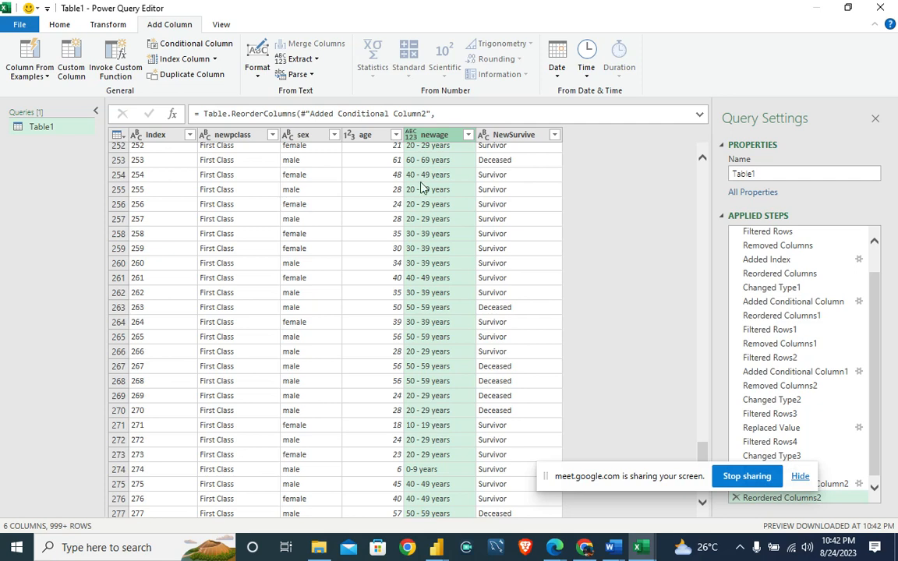
click(377, 136)
right_click(377, 137)
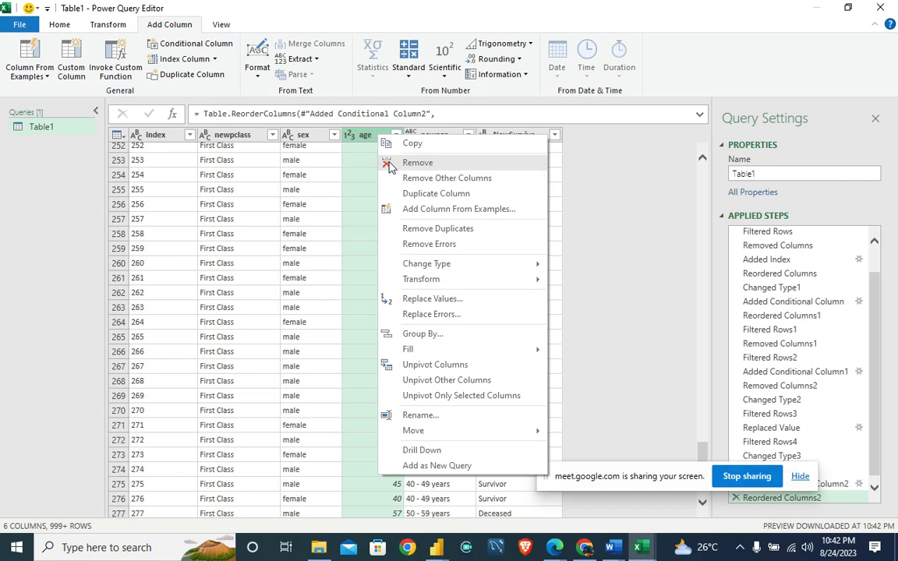
click(395, 165)
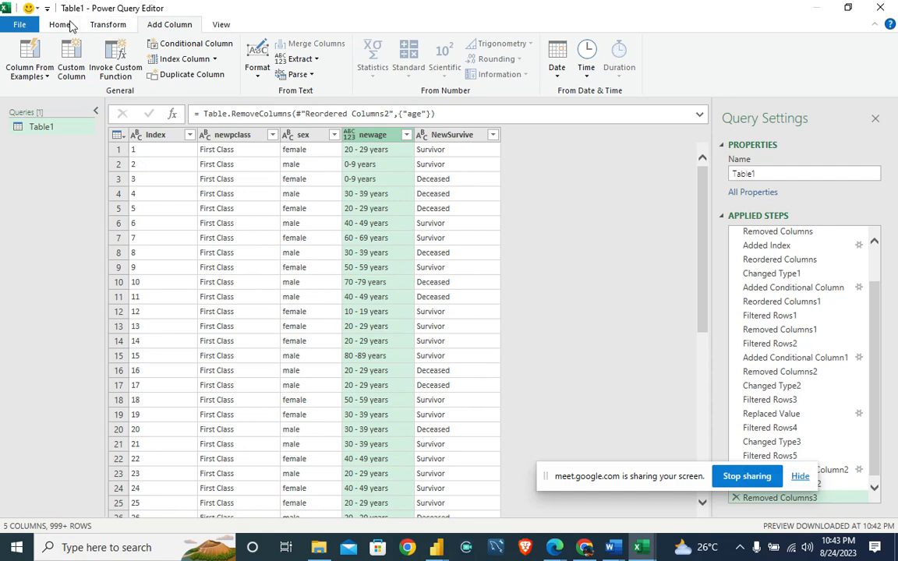
click(69, 24)
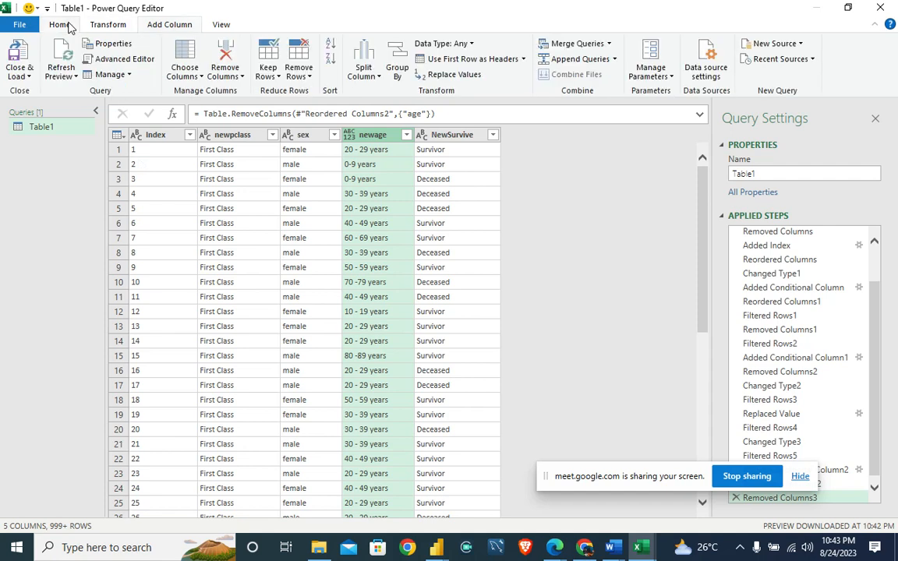
click(24, 50)
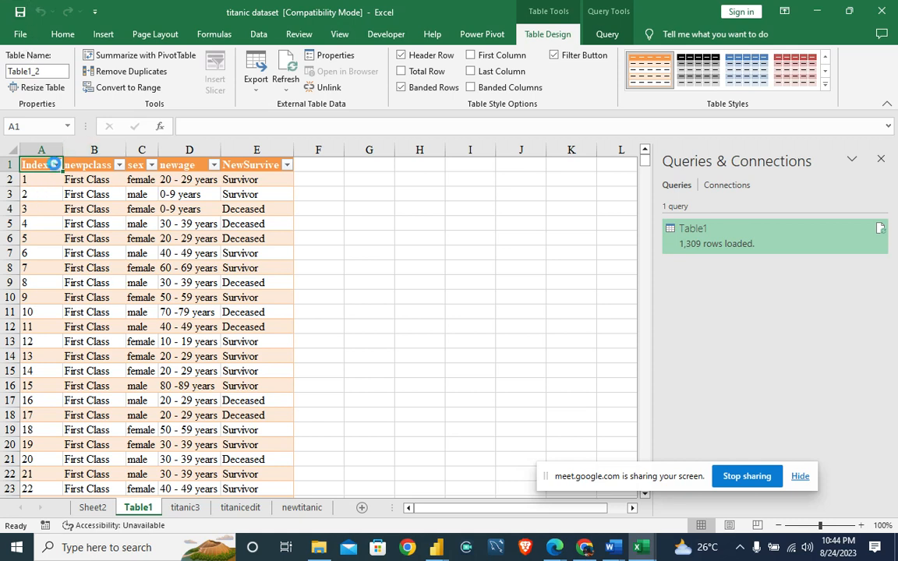
Examine the distinct values of the Index, newpclass, sex and NewSurvive columns in the loaded table, leaving them unfiltered.
click(54, 163)
scroll(129, 357, down, 1)
scroll(128, 358, down, 20)
scroll(129, 358, down, 20)
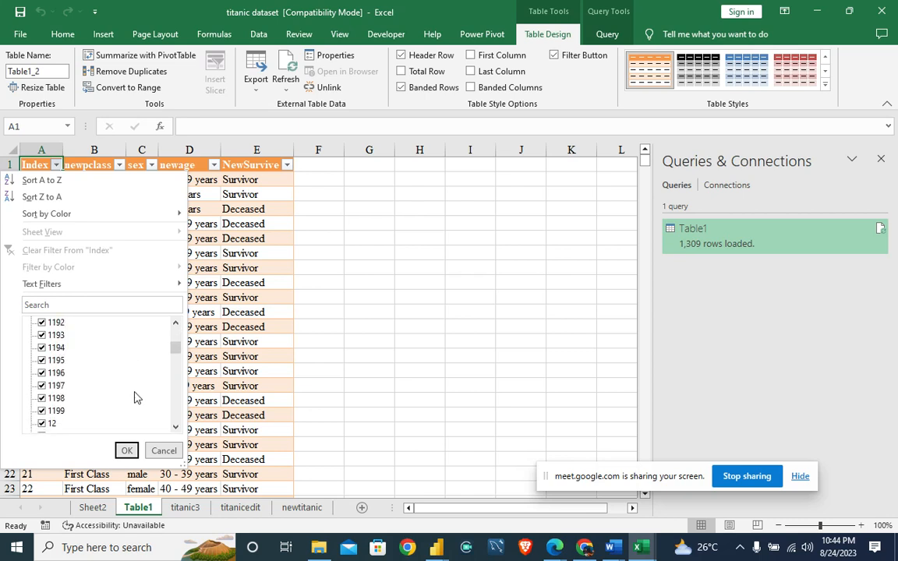
click(125, 449)
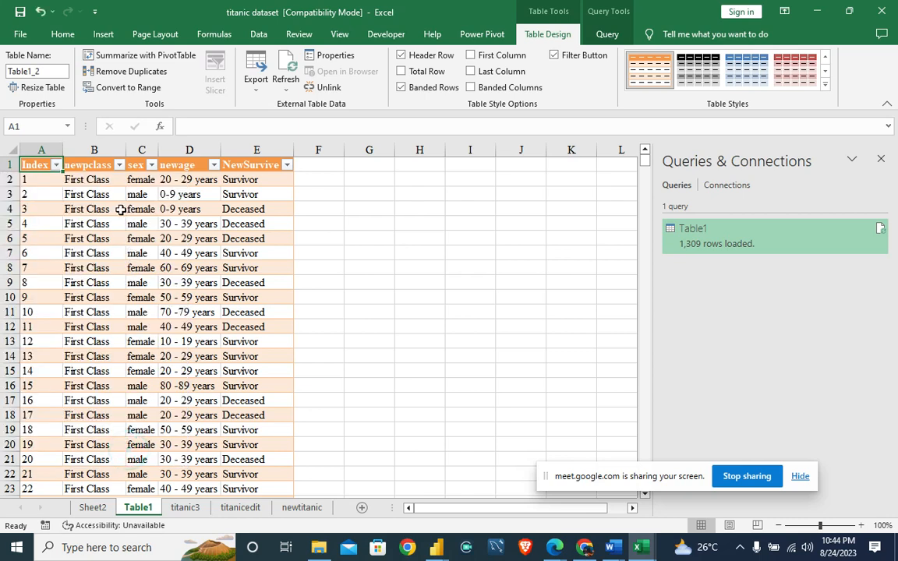
click(118, 165)
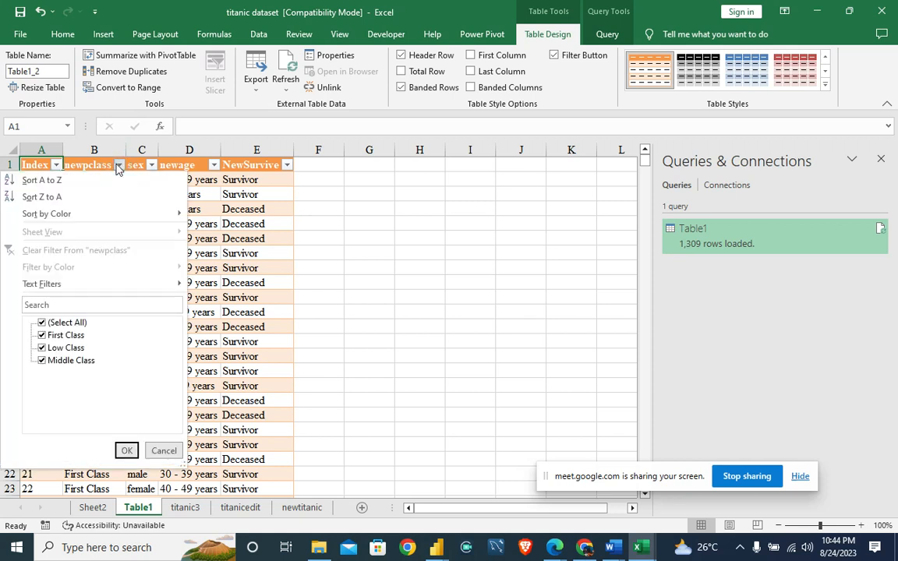
click(126, 450)
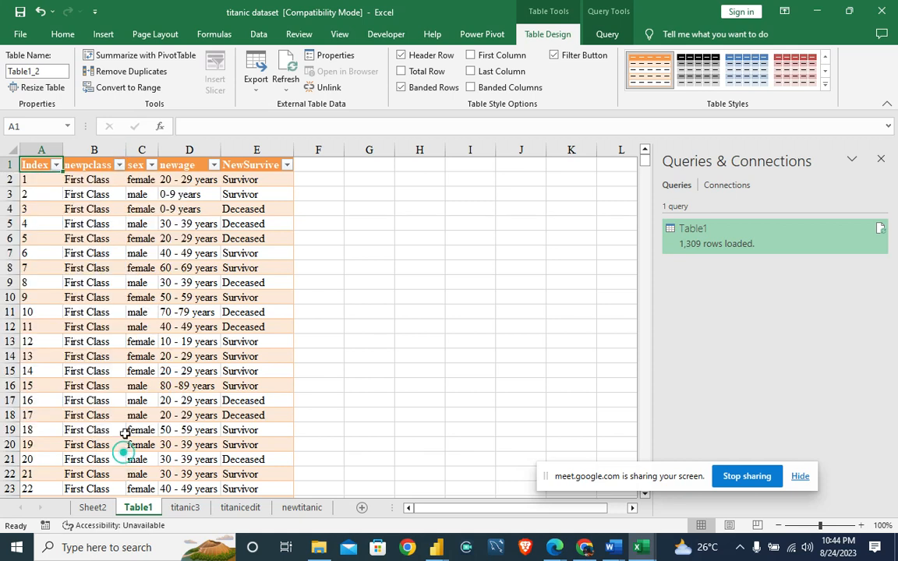
click(151, 165)
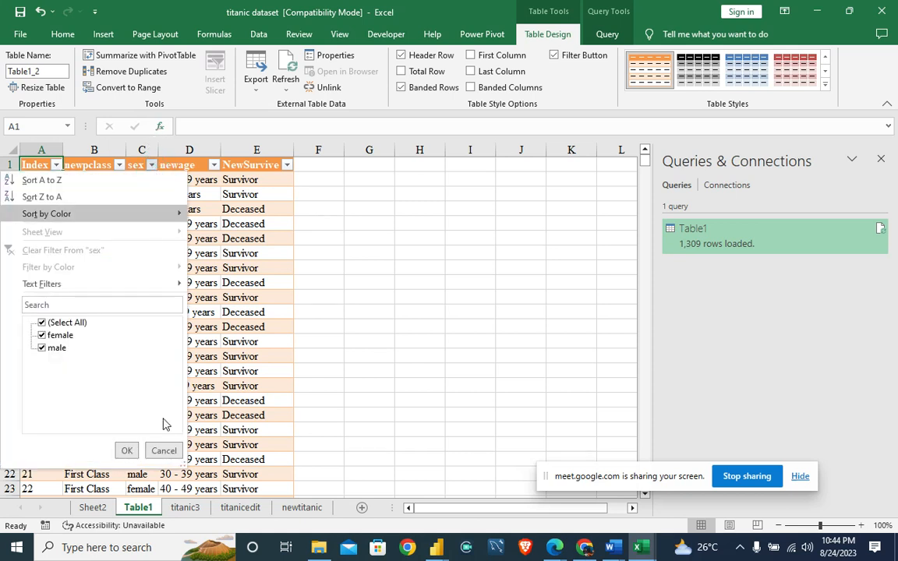
click(126, 449)
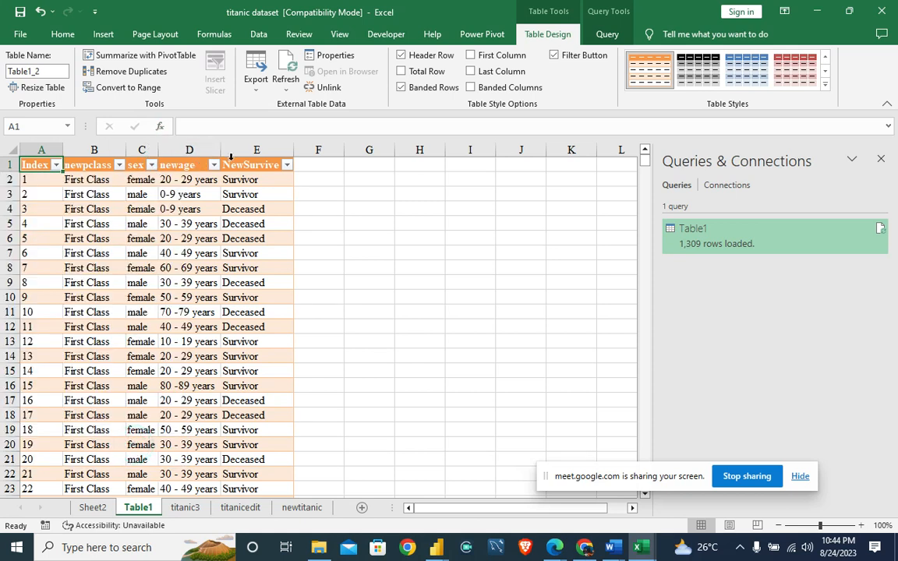
click(287, 165)
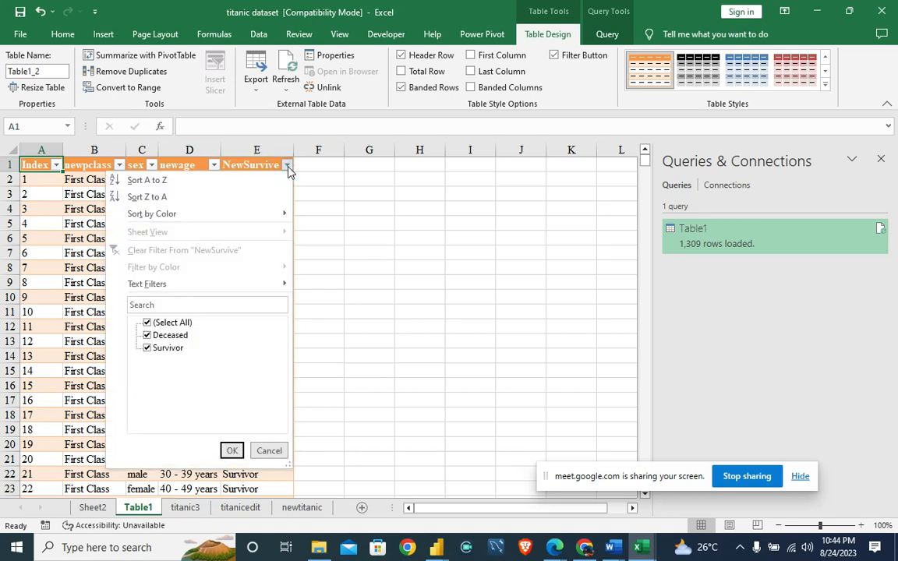
click(231, 450)
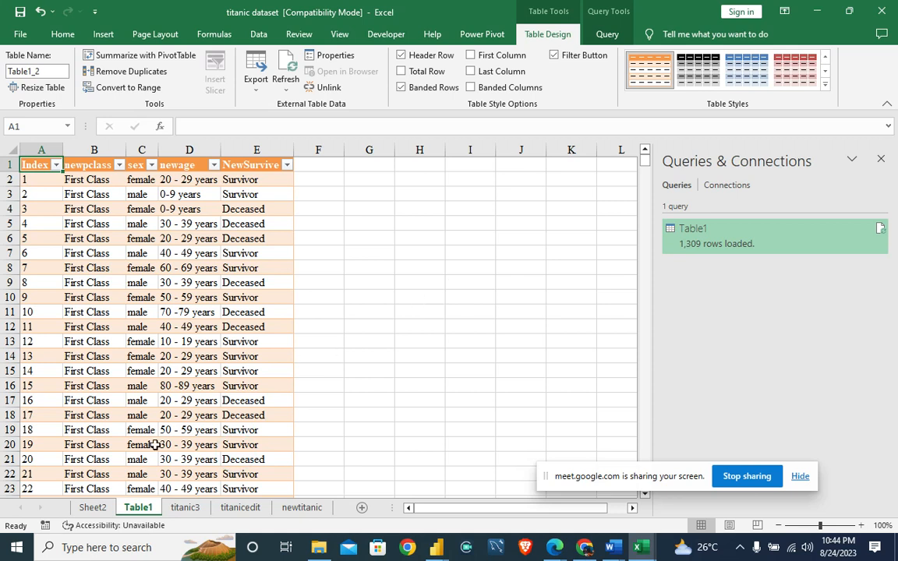
Rename the worksheet holding the loaded table as "Titanic Data".
right_click(140, 508)
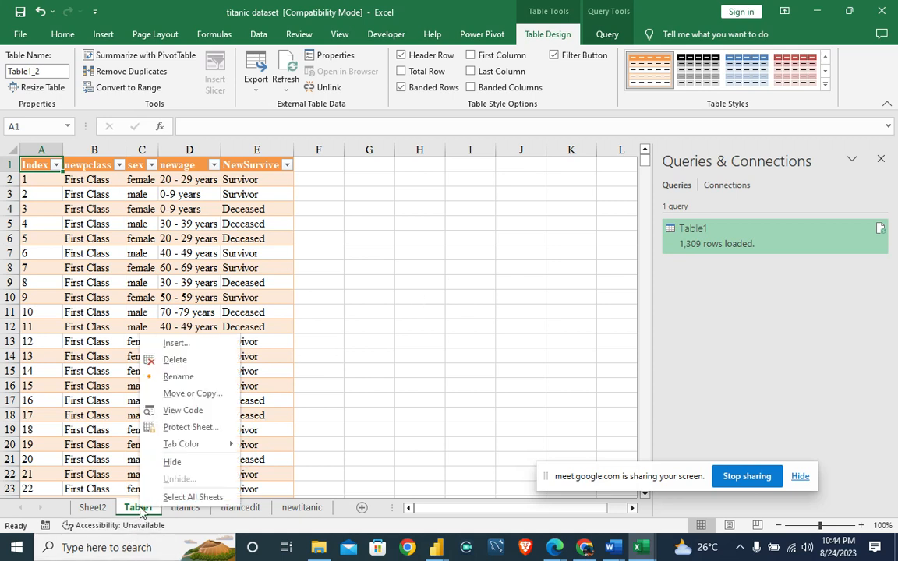
click(172, 377)
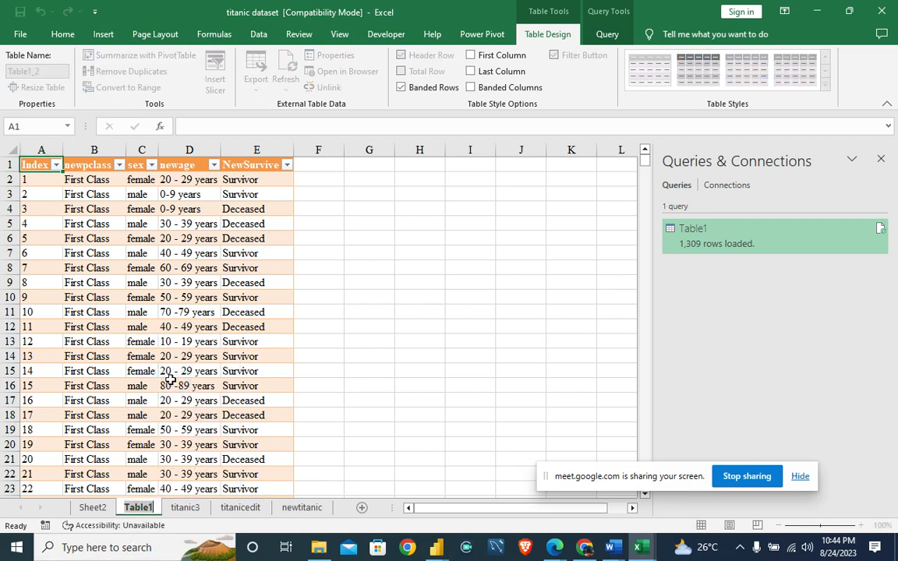
text(Titanic Data)
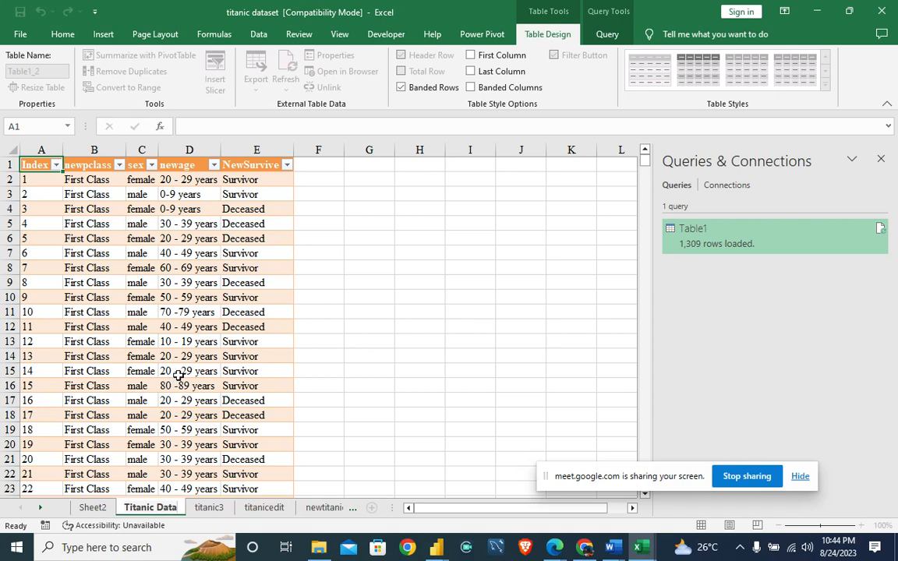
click(332, 236)
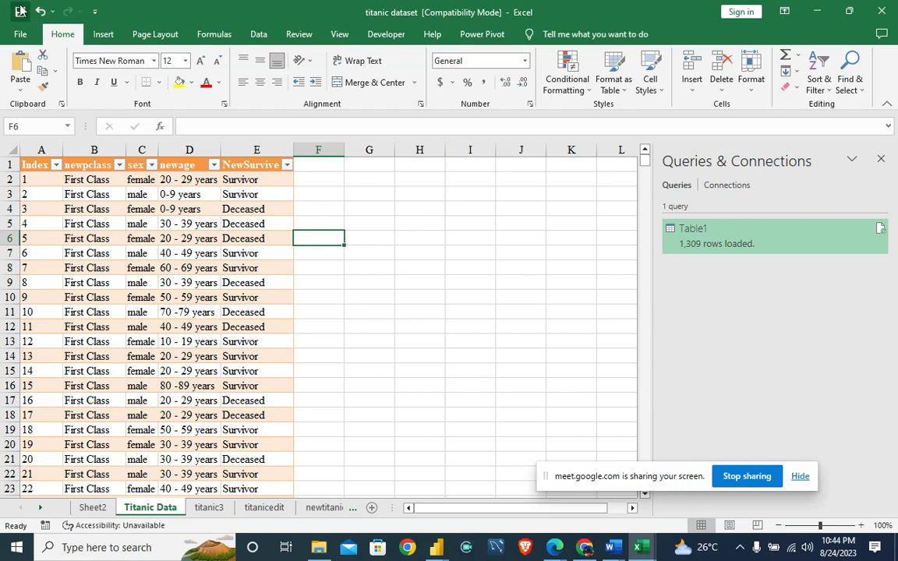
click(101, 35)
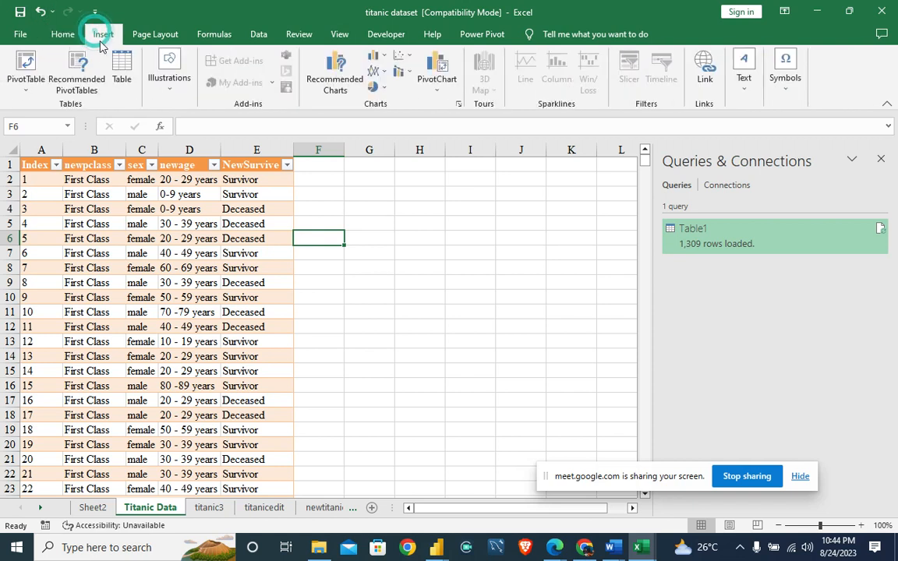
click(26, 61)
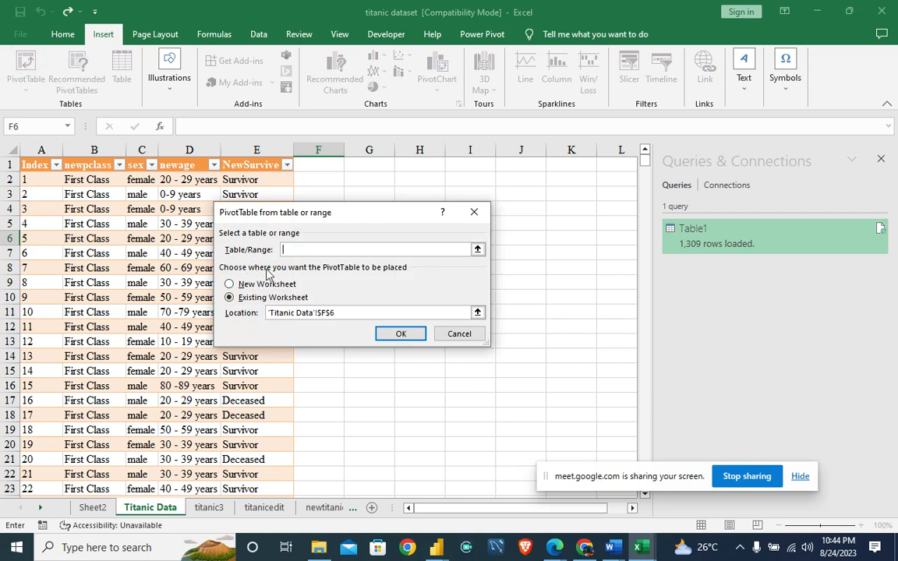
click(466, 334)
Insert a PivotTable on a new worksheet from the whole Titanic table and close the queries and connections list.
click(168, 266)
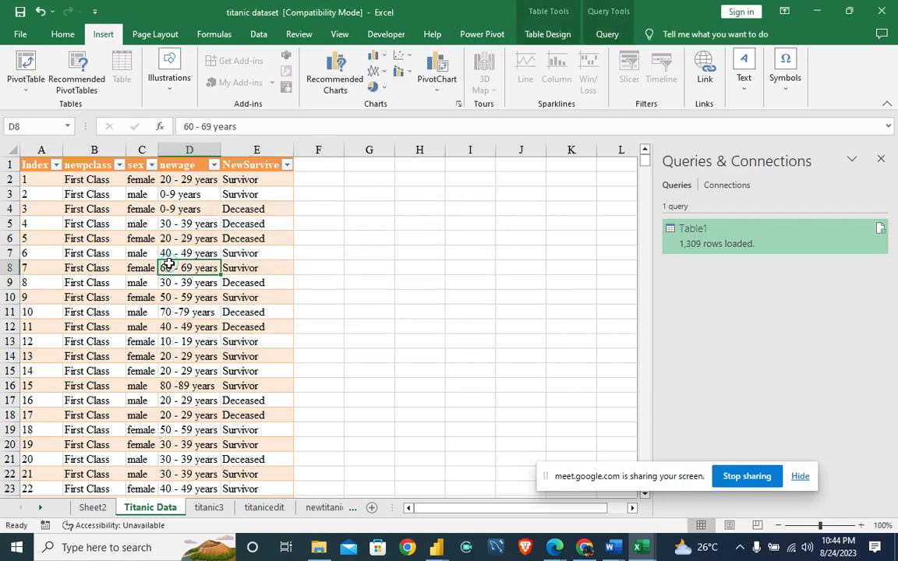
key(ctrl+a)
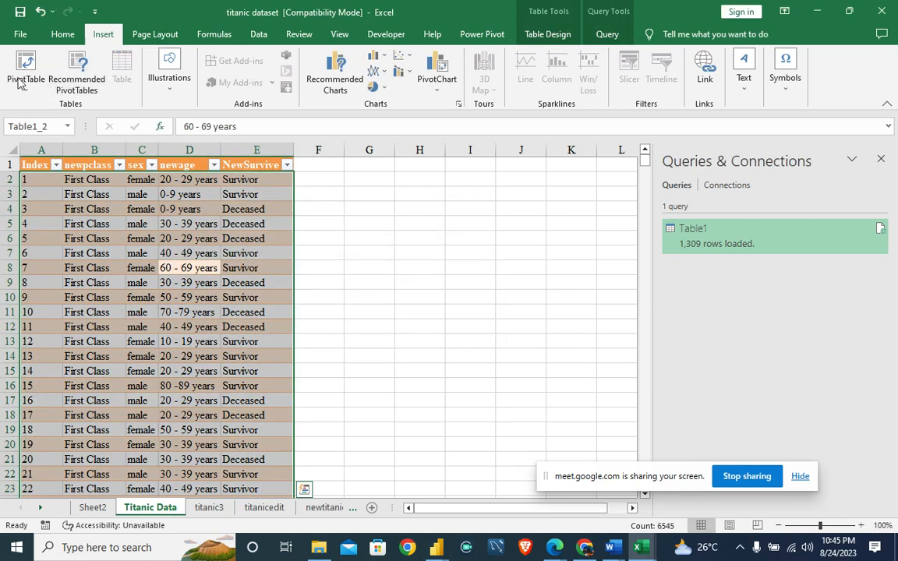
click(26, 59)
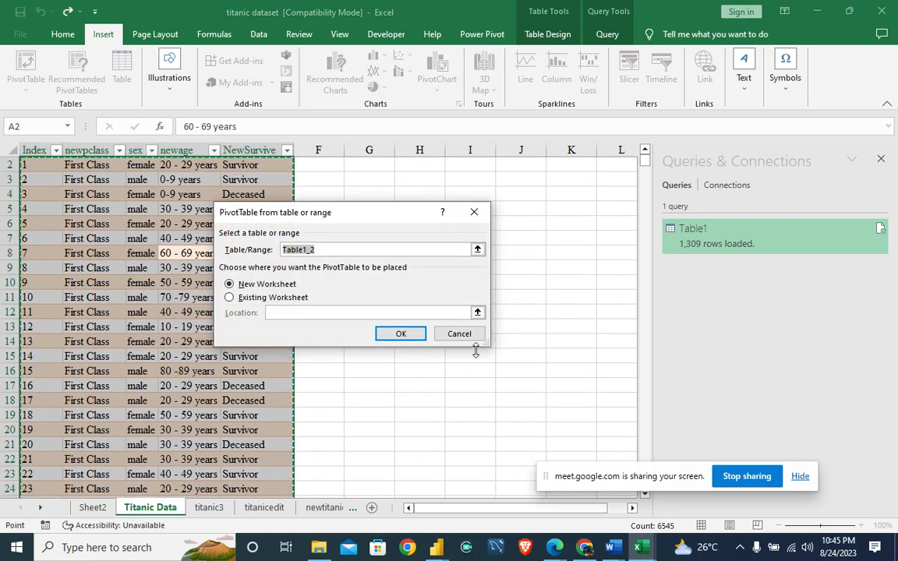
click(401, 333)
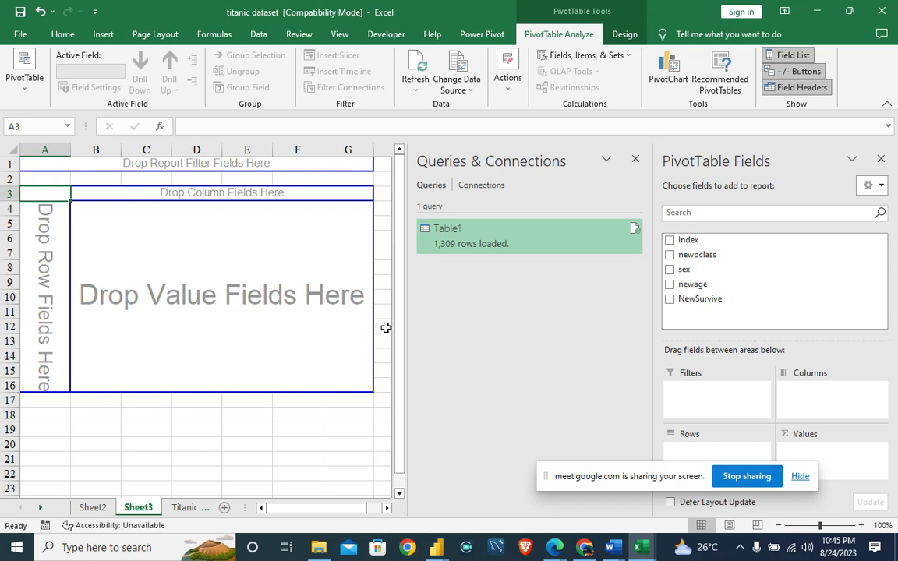
click(634, 161)
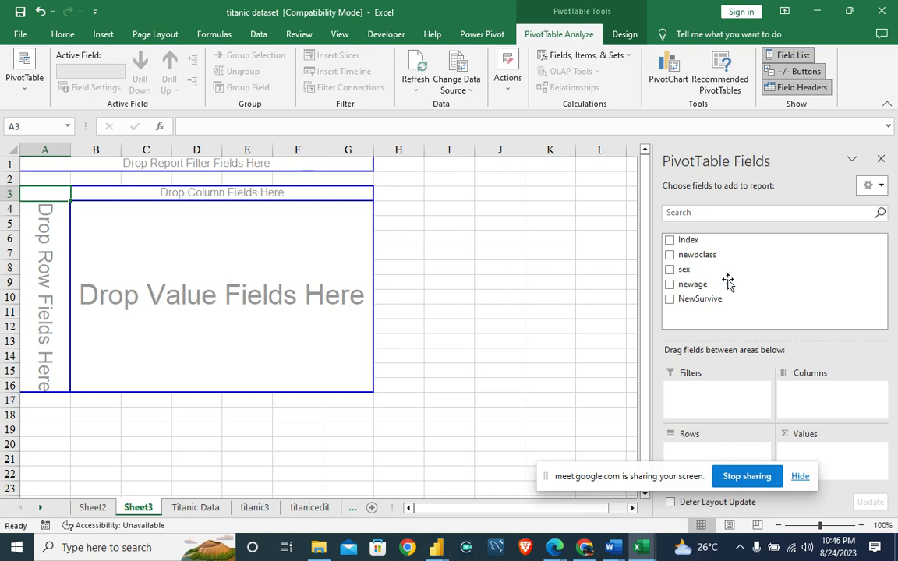
Build the PivotTable with the count of Index as values and NewSurvive as the row field.
drag(692, 239, 817, 449)
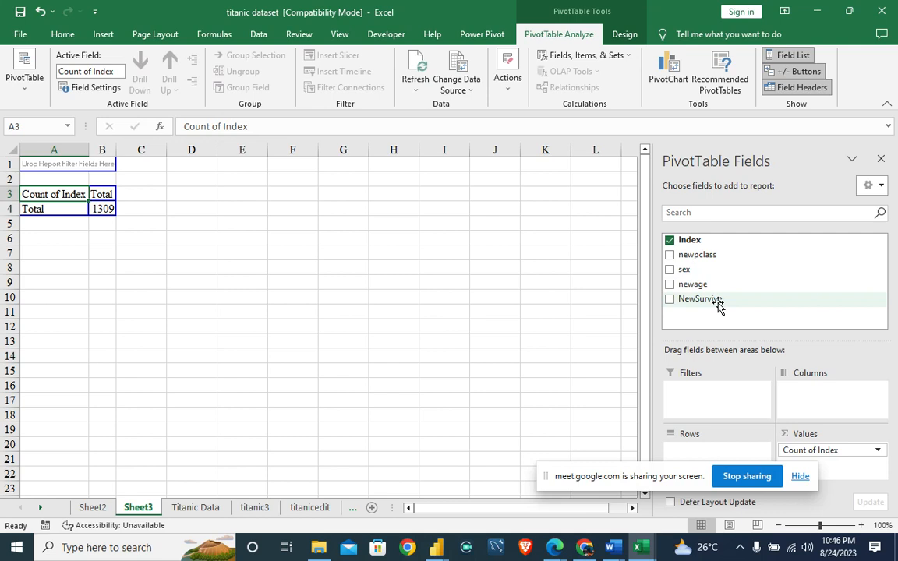
drag(718, 306, 715, 452)
drag(713, 300, 357, 387)
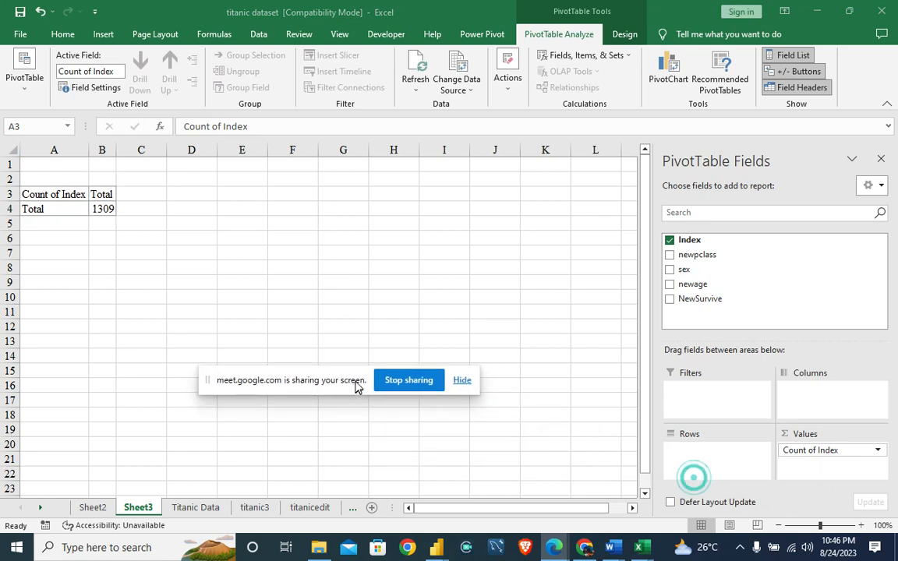
click(670, 301)
drag(670, 301, 697, 473)
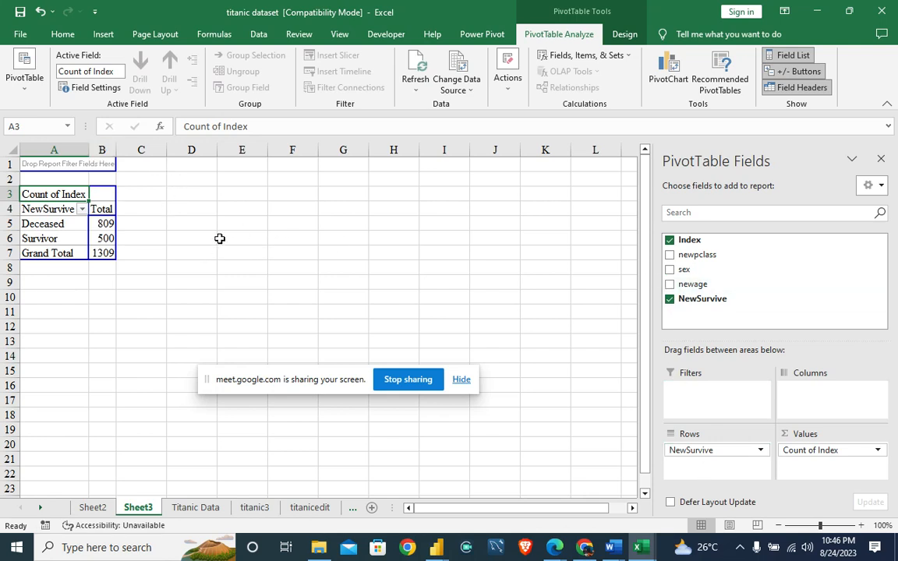
scroll(220, 236, up, 4)
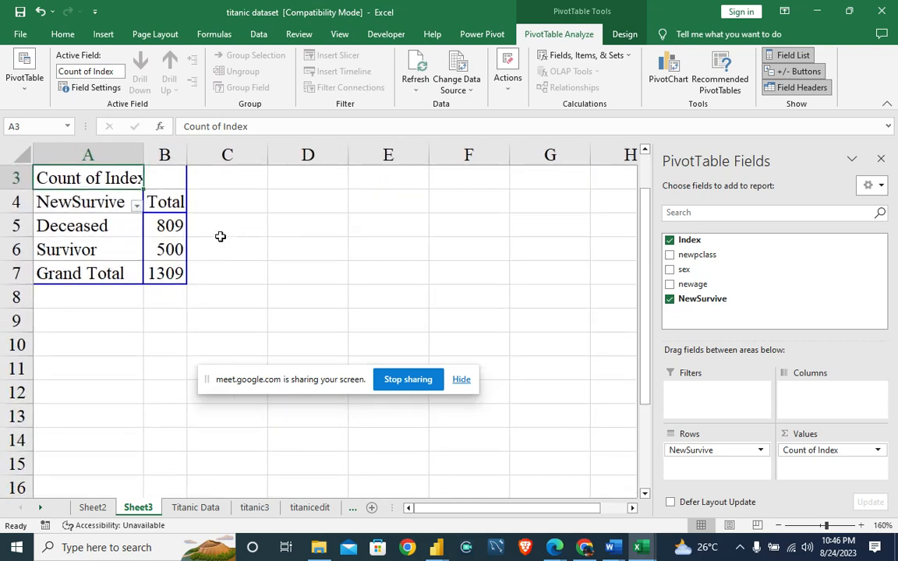
Widen the PivotTable's two columns and show the Count of Index values as a percentage of the column total.
drag(188, 154, 191, 154)
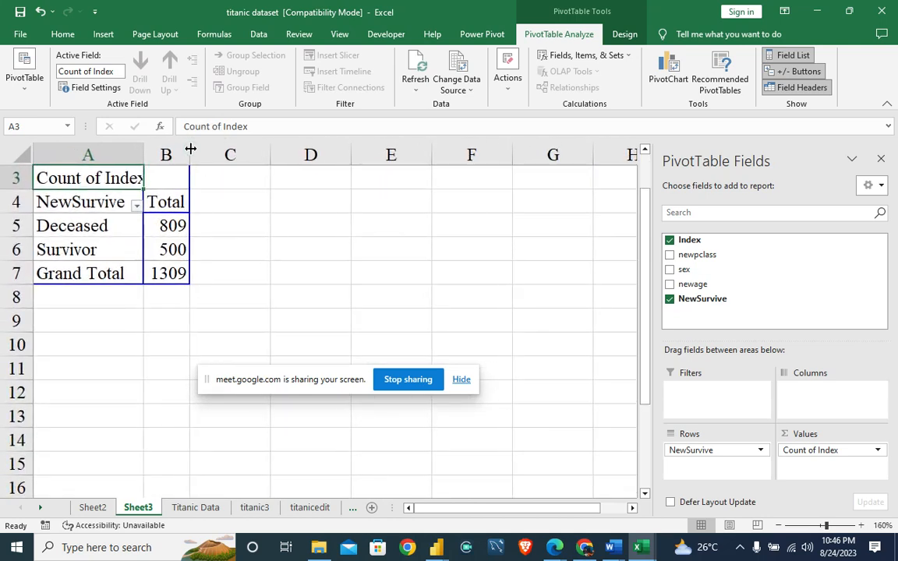
double_click(145, 153)
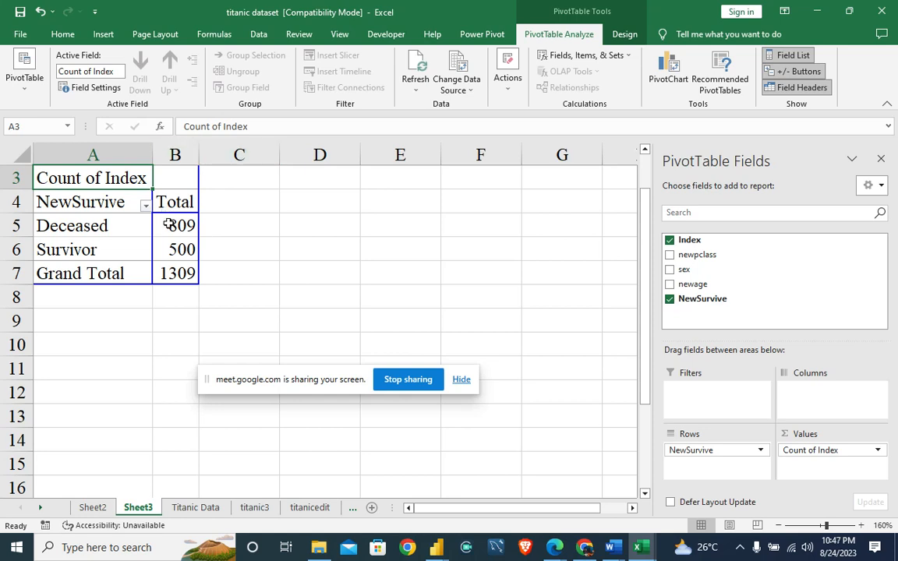
drag(169, 225, 179, 273)
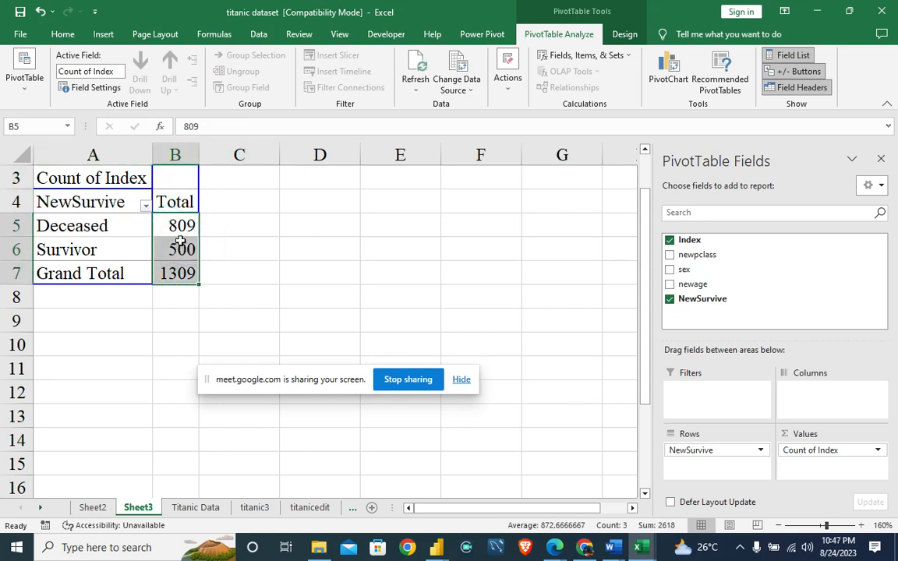
right_click(184, 233)
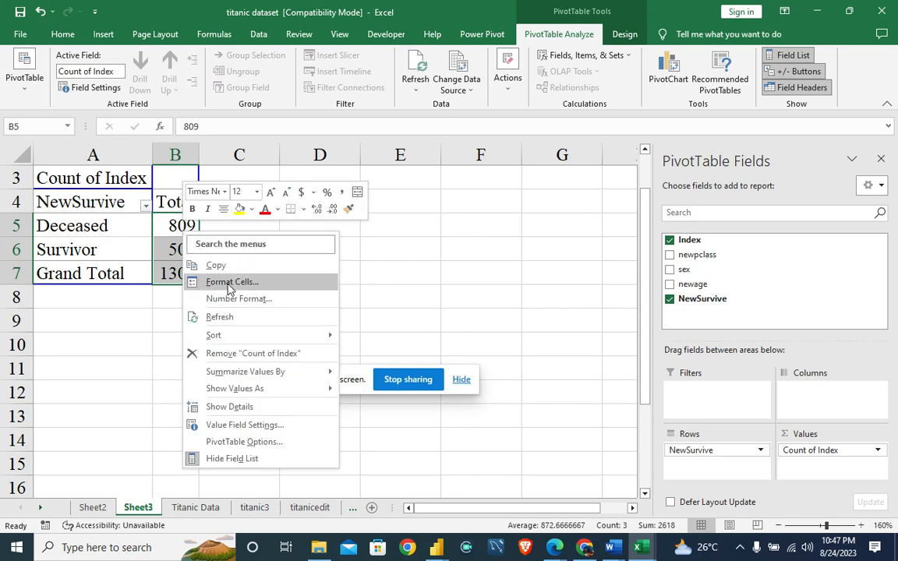
mouse_move(321, 388)
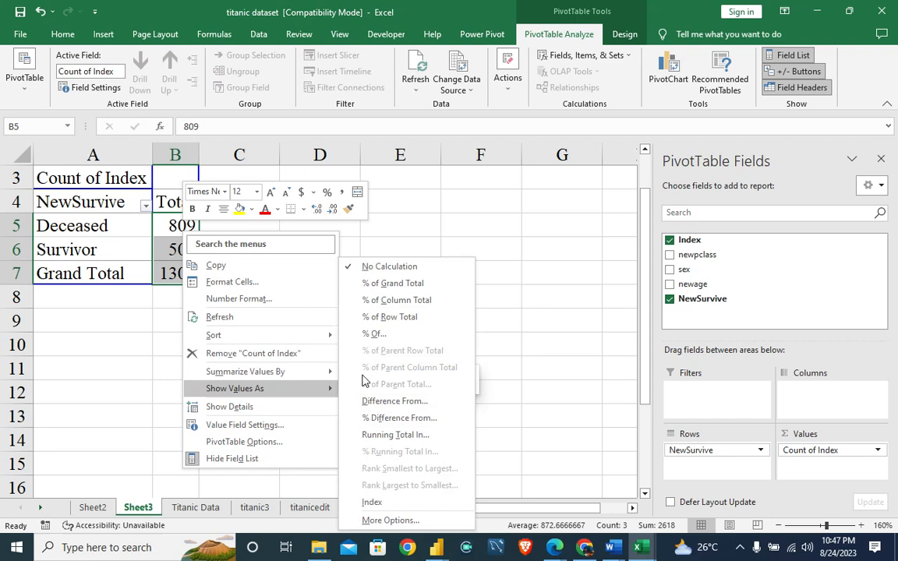
click(411, 301)
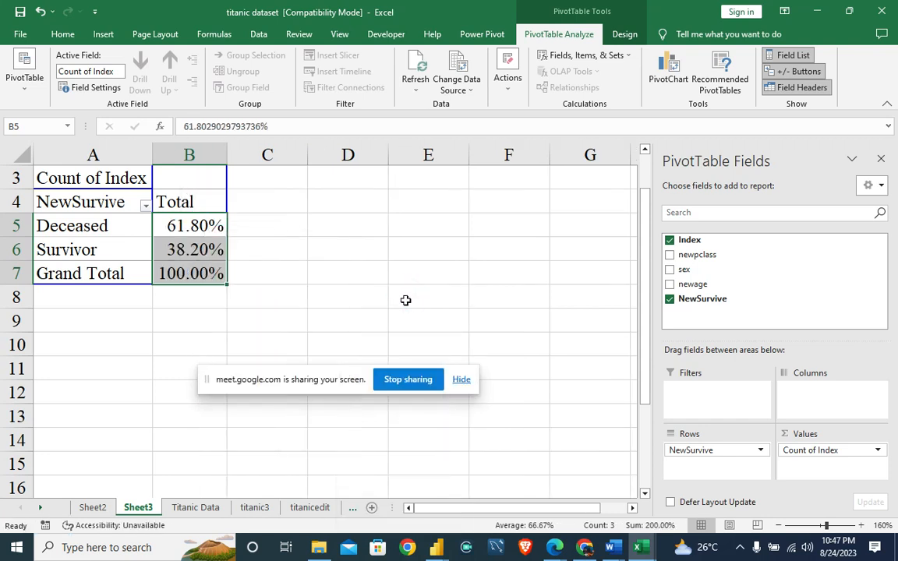
Format the PivotTable percentages with 1 decimal place.
right_click(194, 249)
click(222, 301)
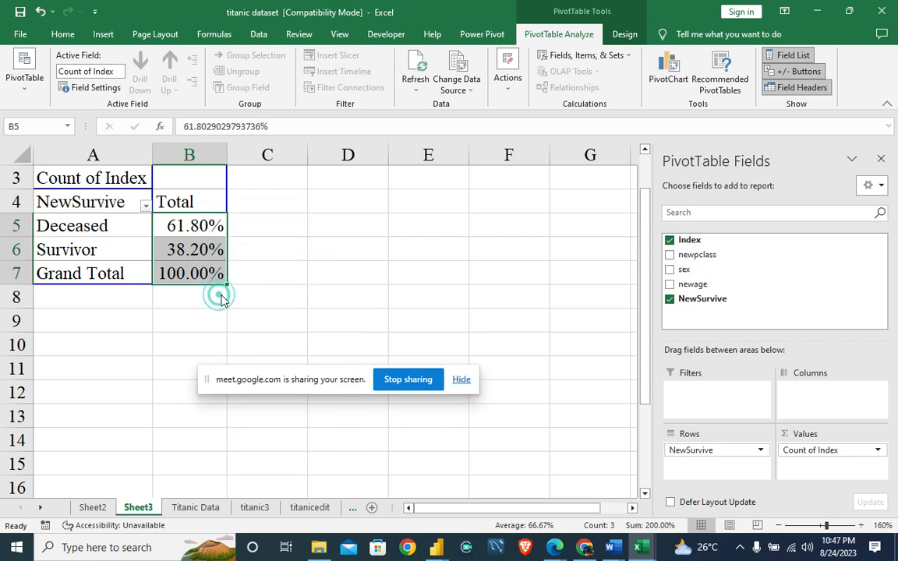
double_click(204, 209)
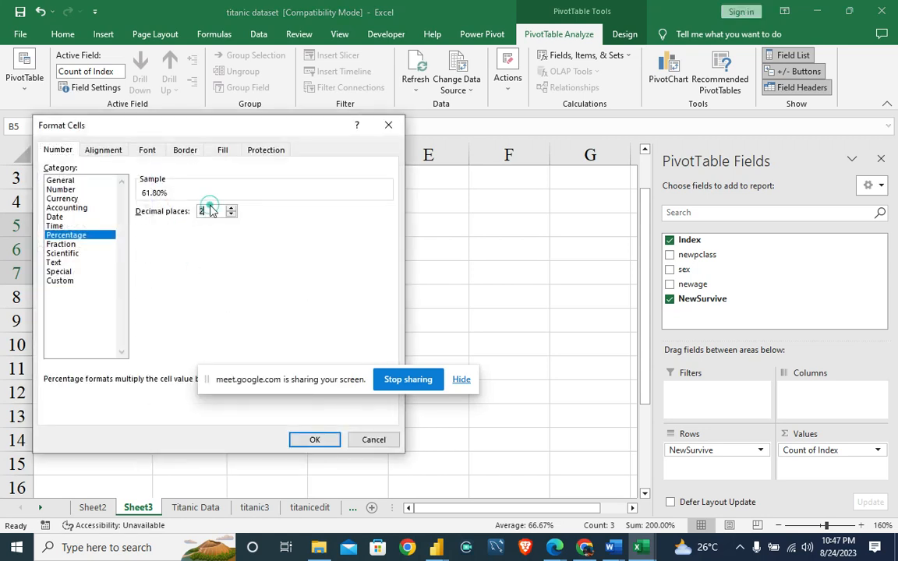
text(0)
key(BackSpace)
text(1)
click(326, 441)
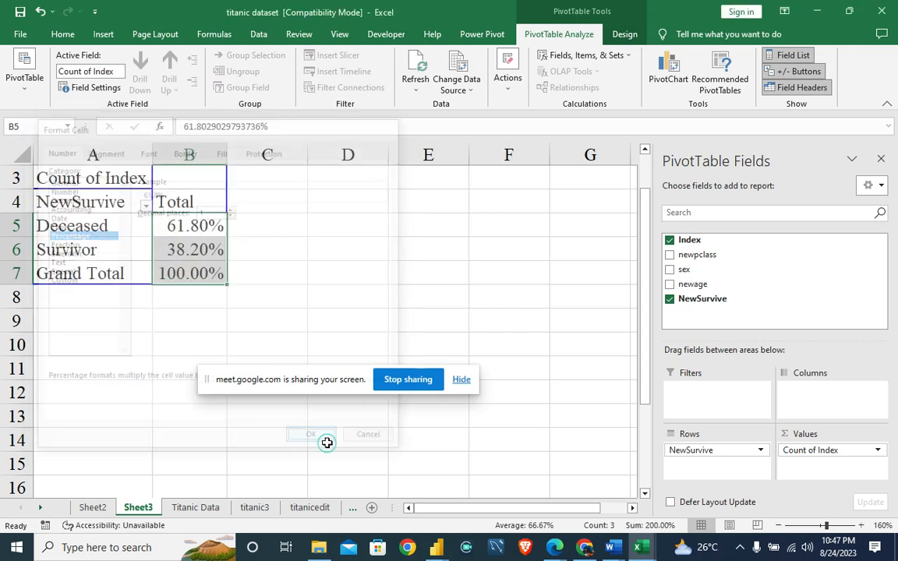
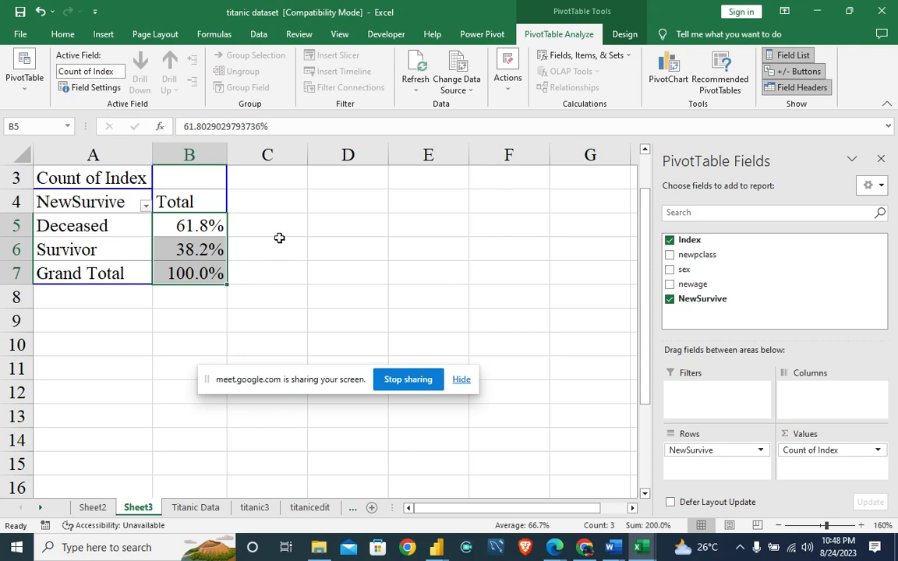
Rename the PivotTable worksheet as "survivor".
right_click(142, 508)
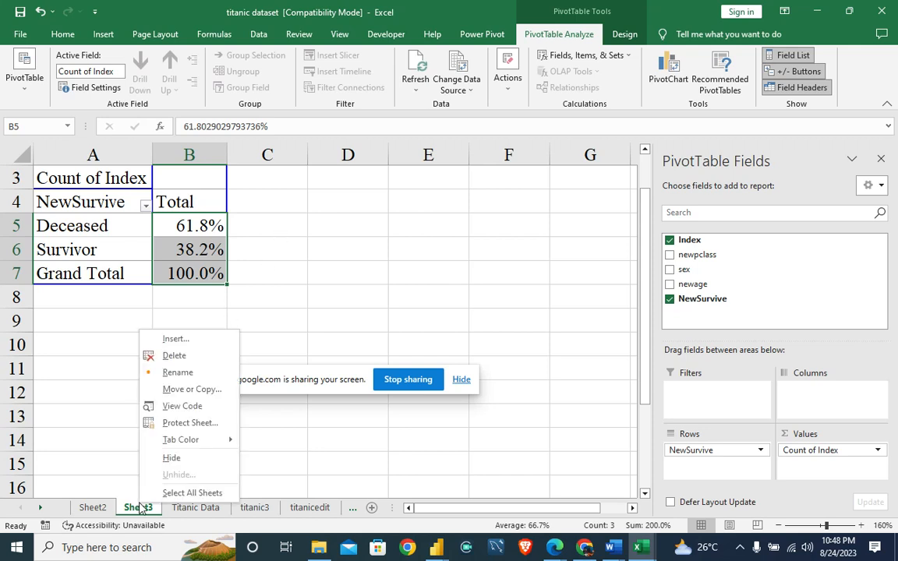
click(175, 375)
text(sur)
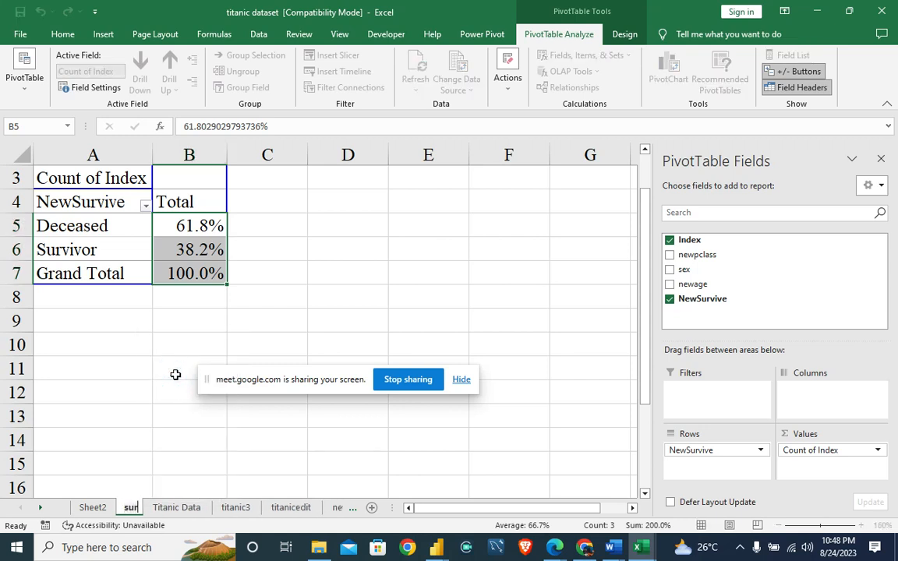
text(ivor)
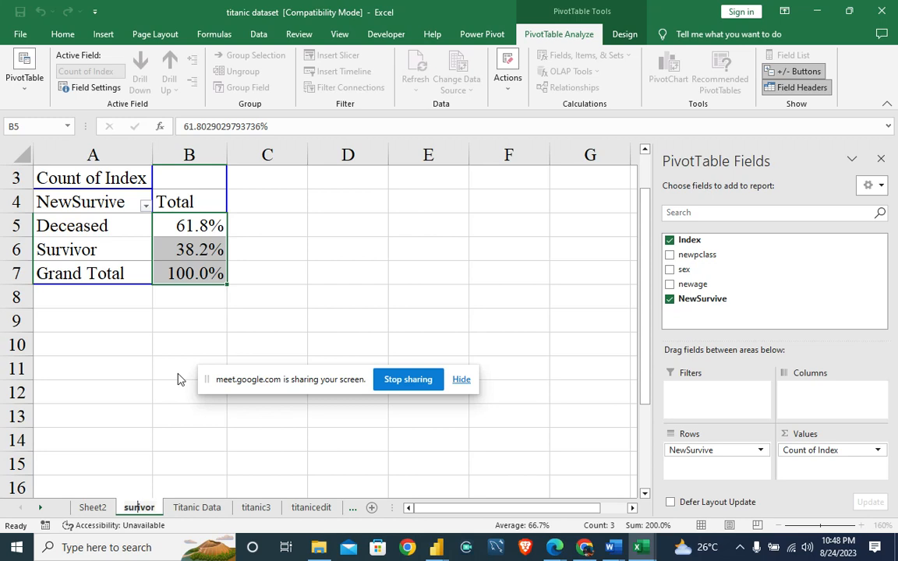
text(v)
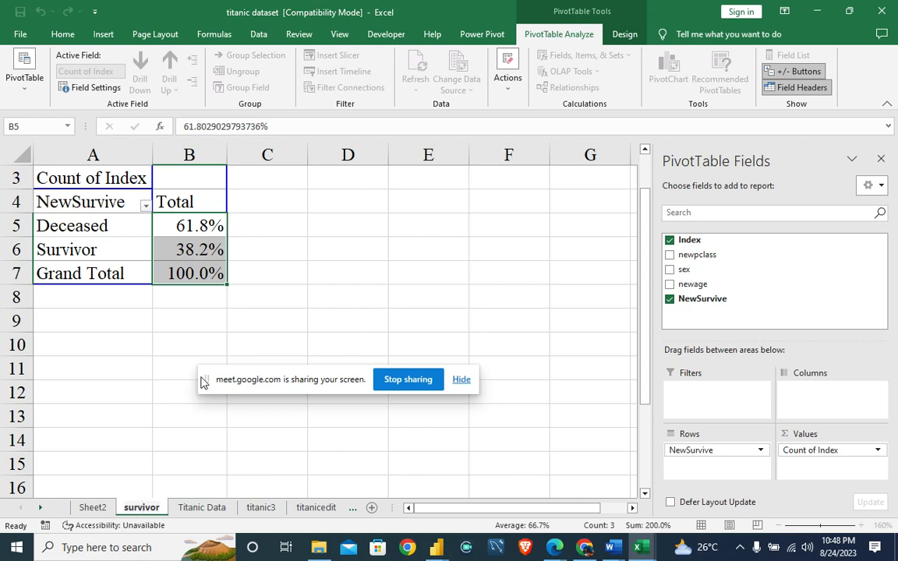
click(296, 276)
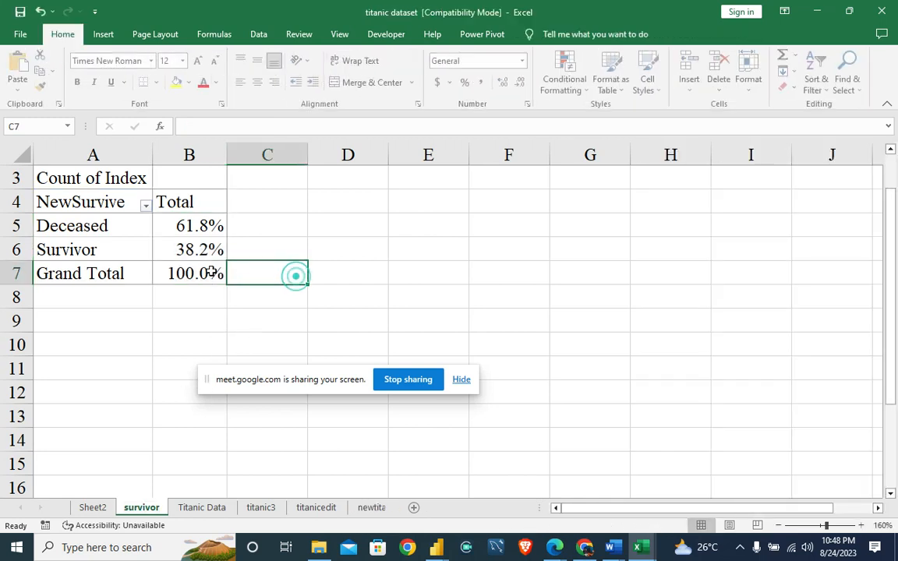
Insert a doughnut PivotChart from the survival PivotTable and hide all field buttons on it.
click(189, 249)
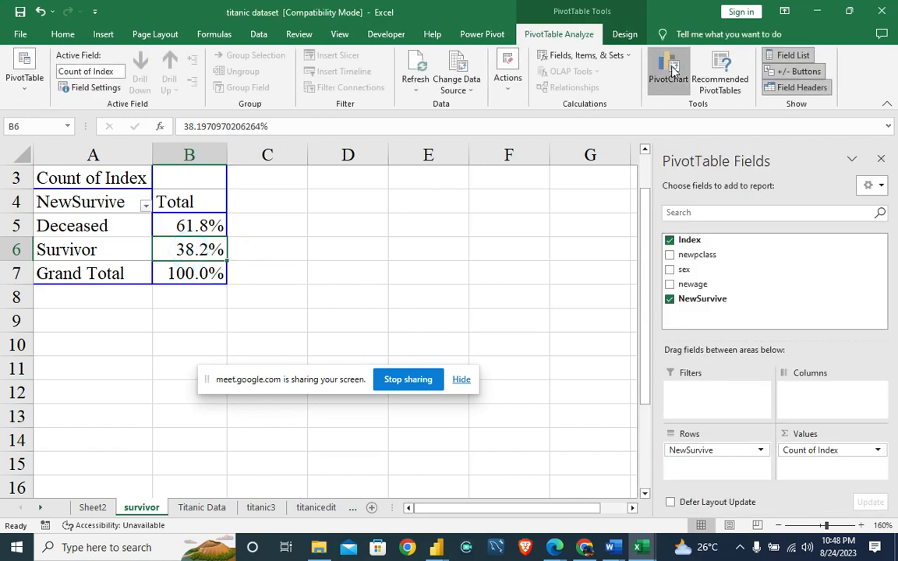
click(666, 78)
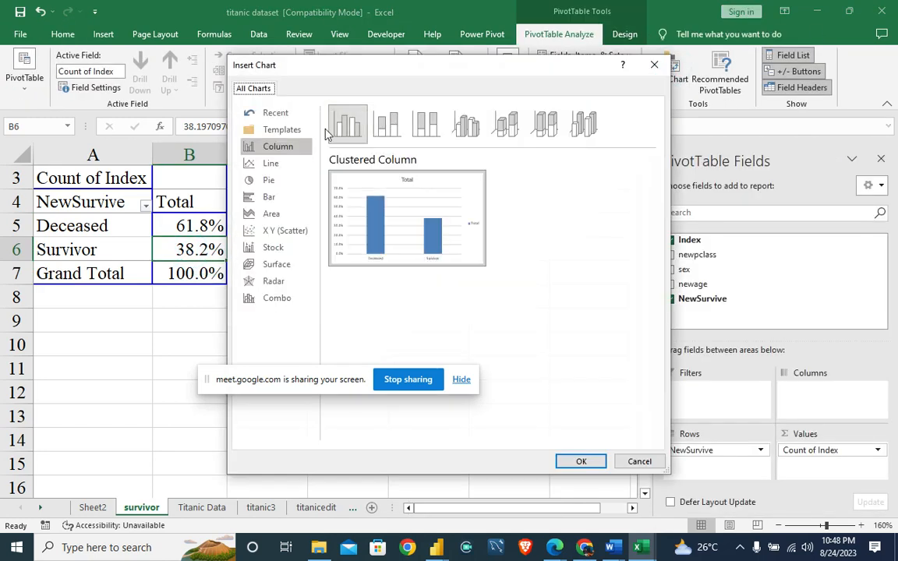
click(271, 182)
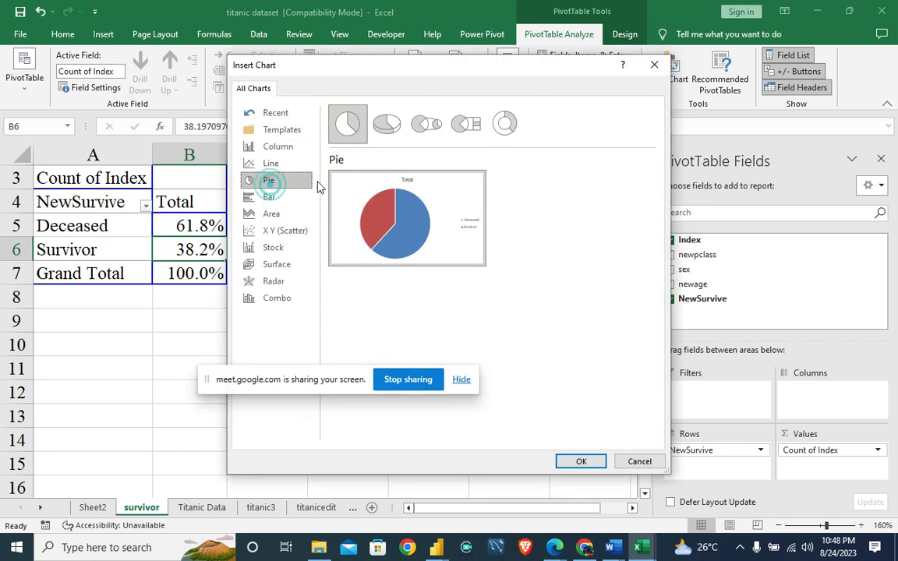
click(508, 126)
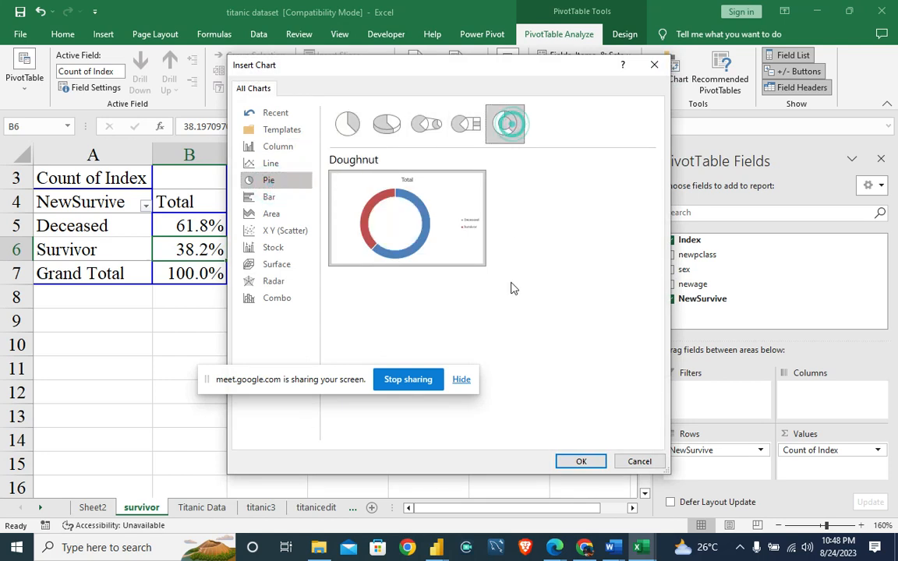
click(580, 462)
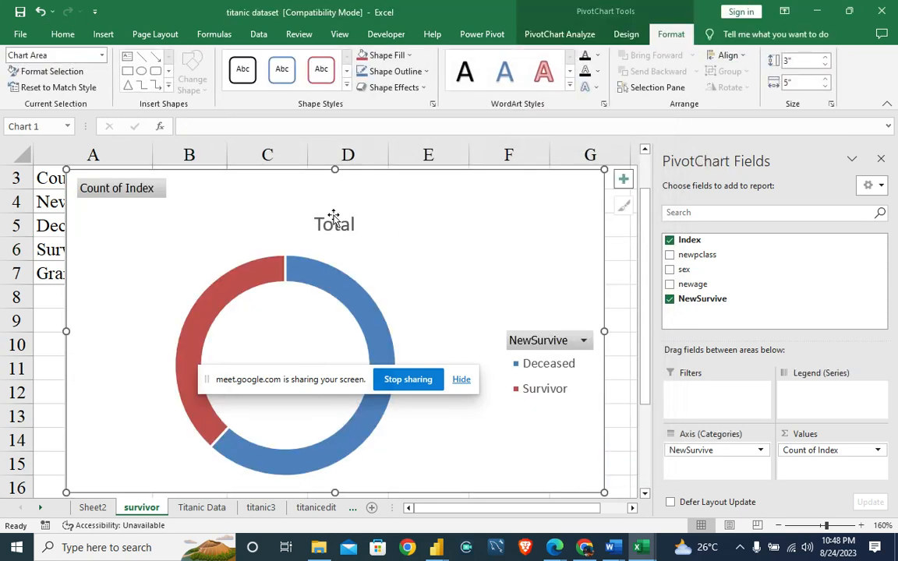
right_click(137, 189)
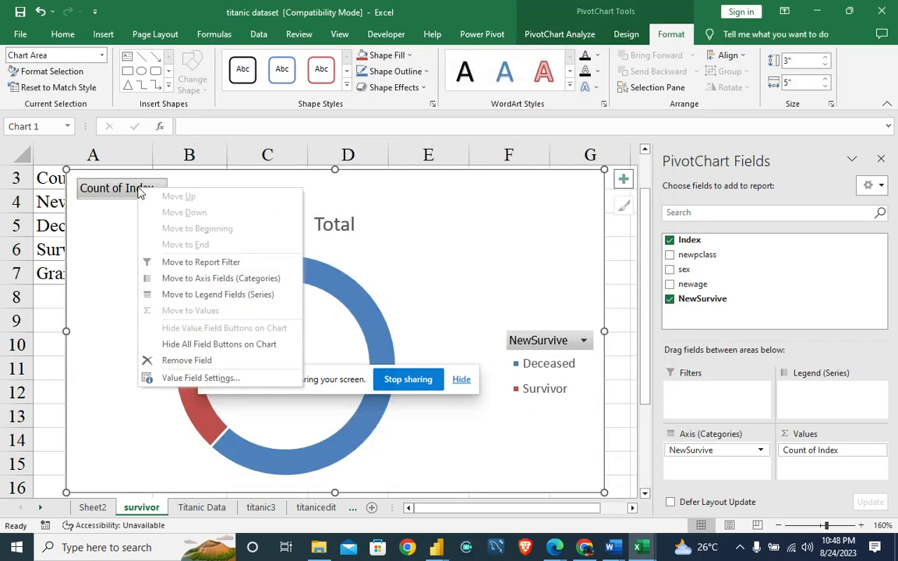
click(219, 348)
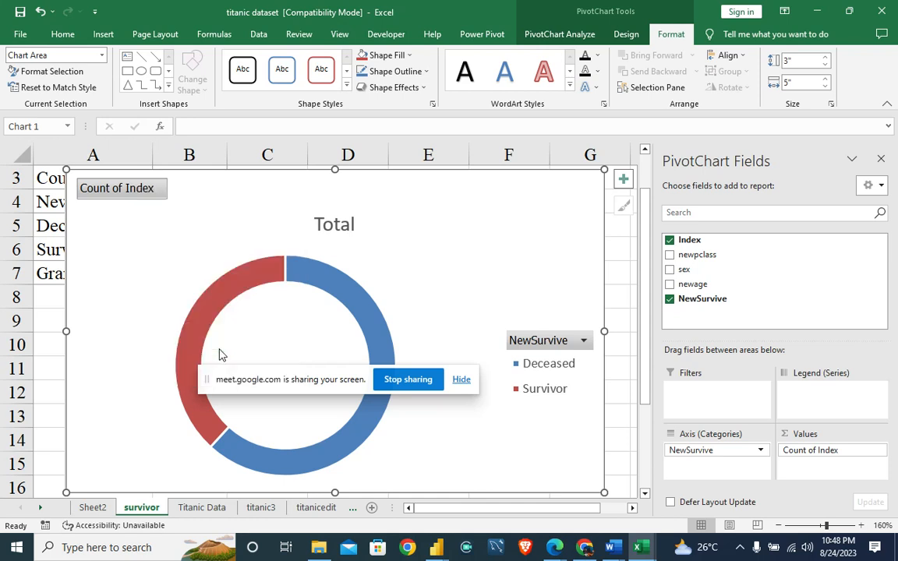
Set the hole size of the doughnut series to 60%.
click(325, 260)
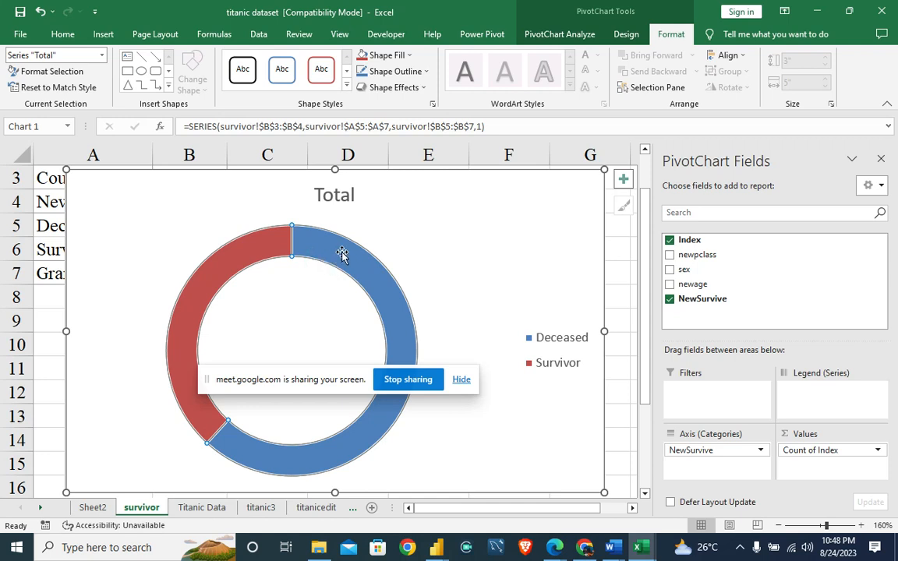
right_click(342, 255)
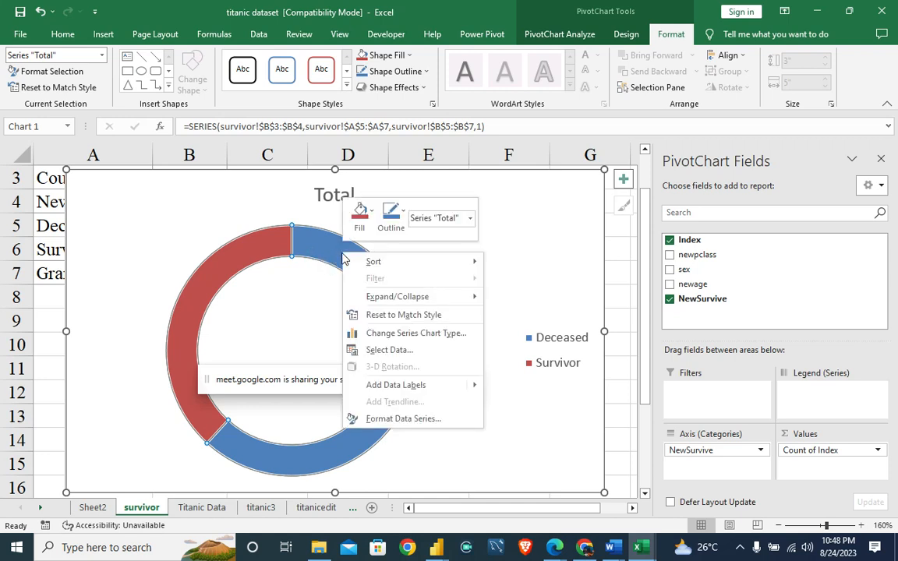
click(404, 419)
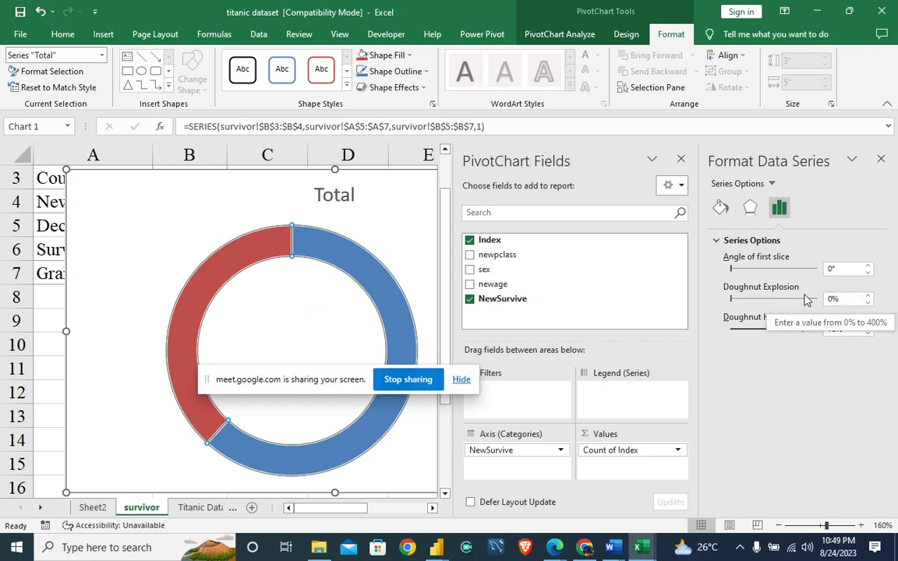
drag(805, 334, 789, 334)
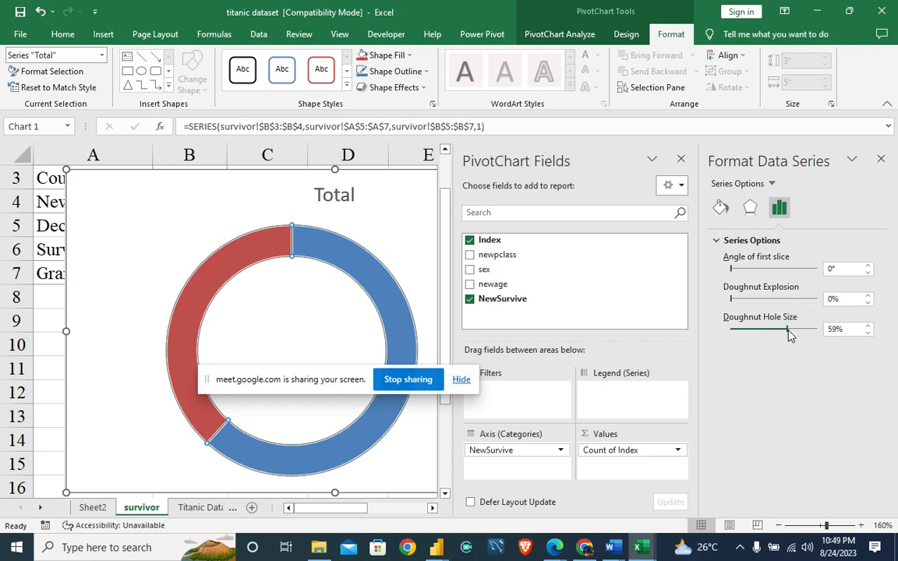
drag(790, 331, 789, 331)
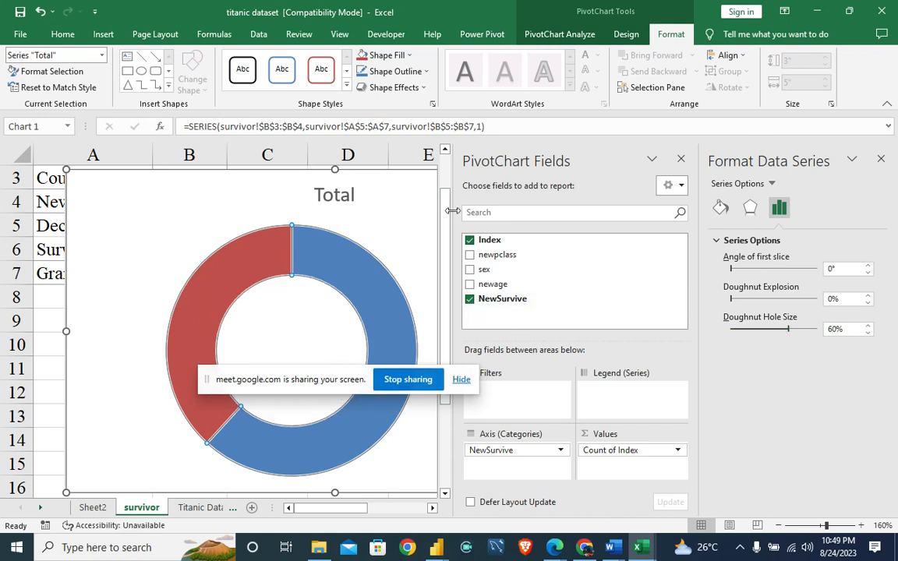
click(56, 290)
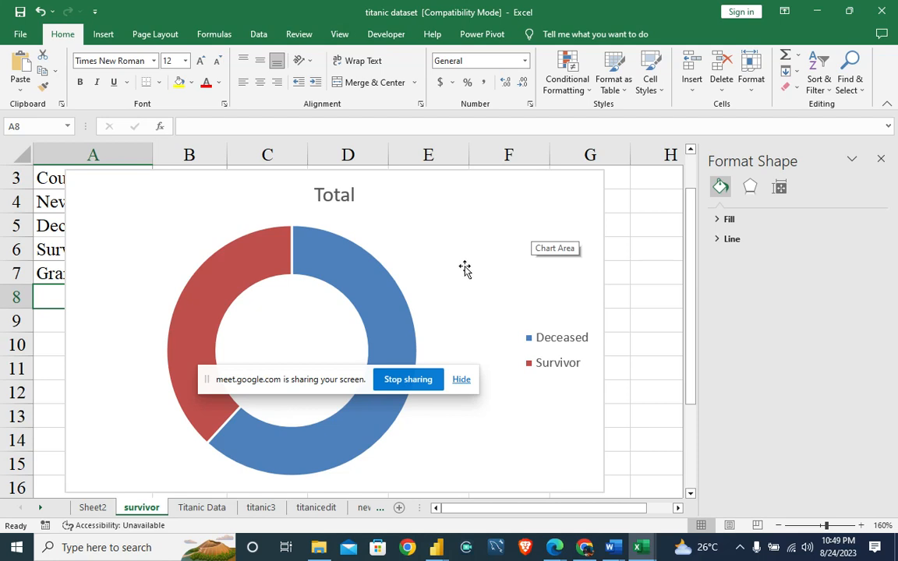
Set the doughnut chart's width to 3 inches.
click(78, 371)
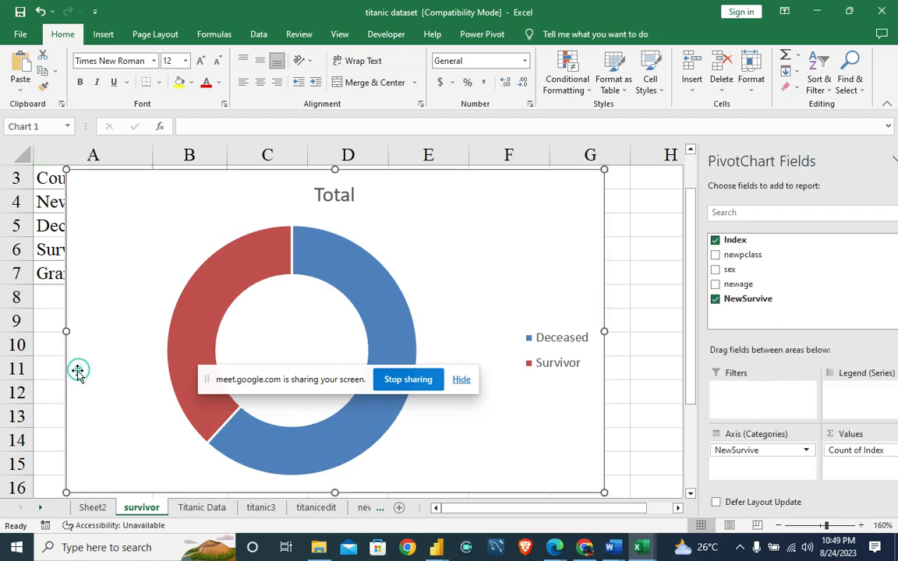
double_click(78, 371)
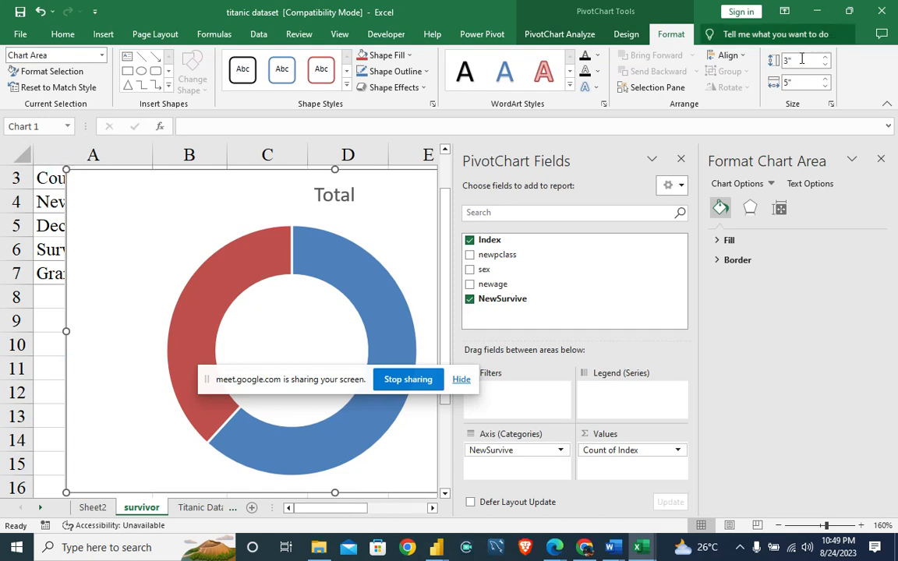
click(788, 83)
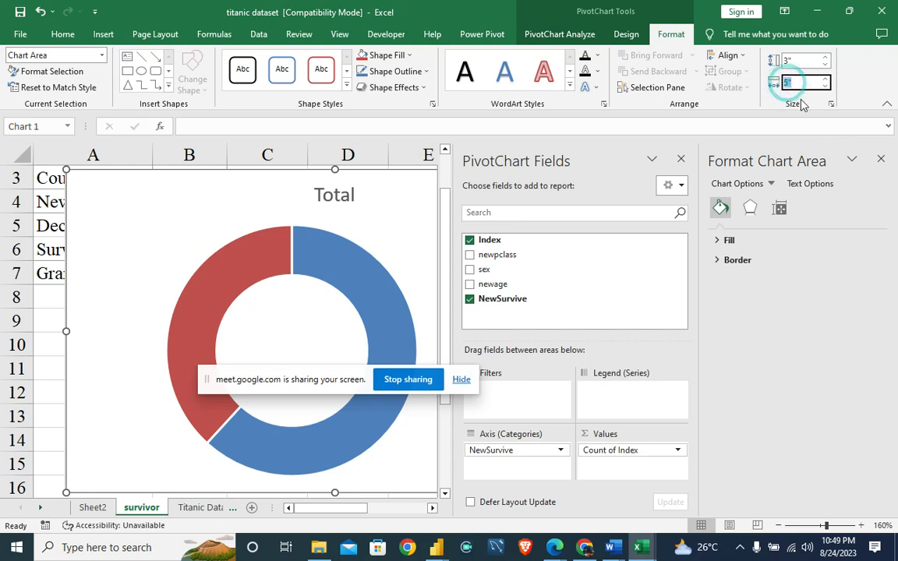
key(BackSpace)
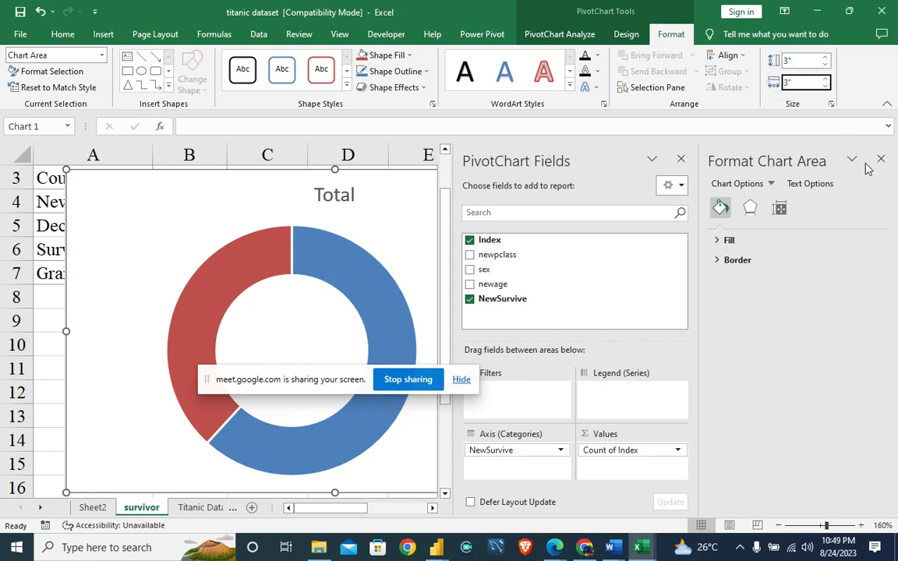
key(Return)
Close the chart area formatting options and move the chart clear of the PivotTable, starting in column C at row 2.
scroll(868, 163, up, 1)
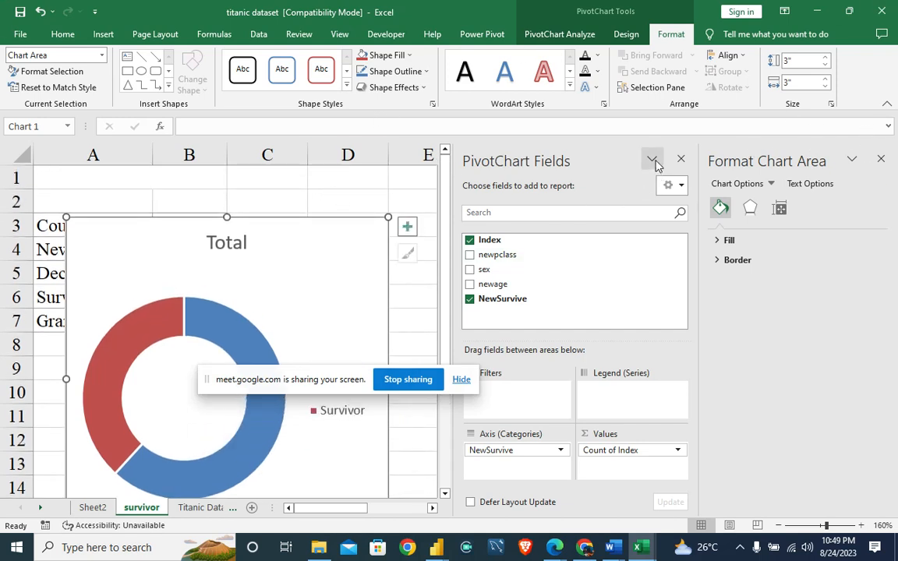
click(881, 155)
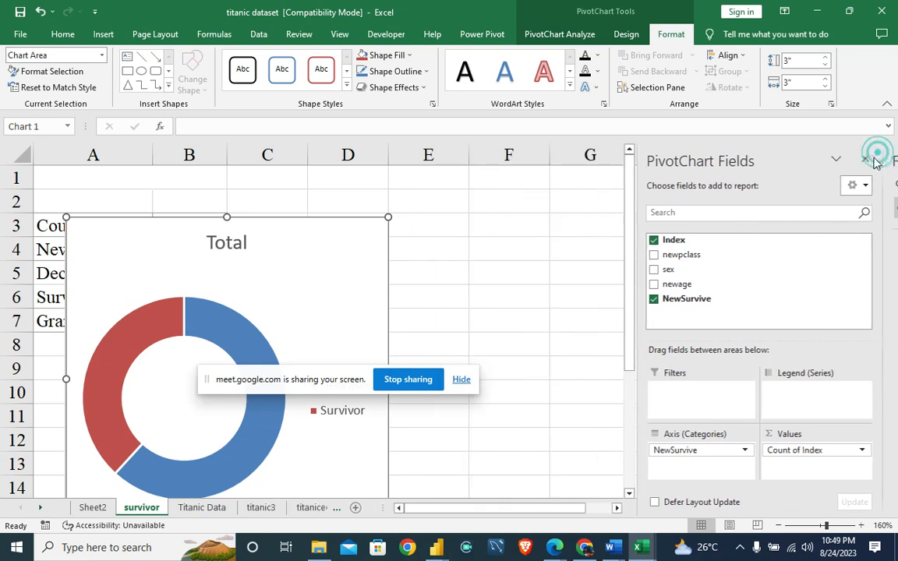
drag(341, 251, 555, 227)
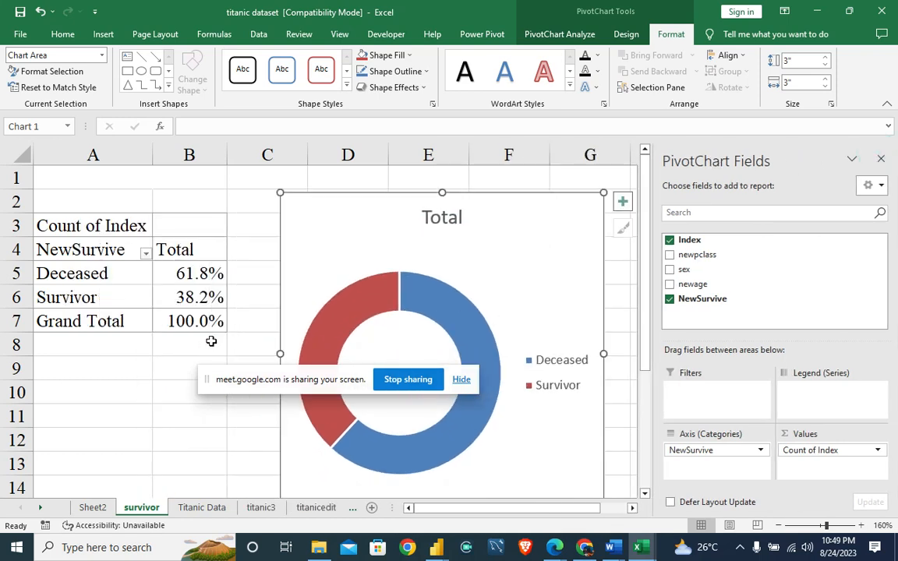
Shift the doughnut chart slightly away from the PivotTable and add data labels to its series.
click(253, 247)
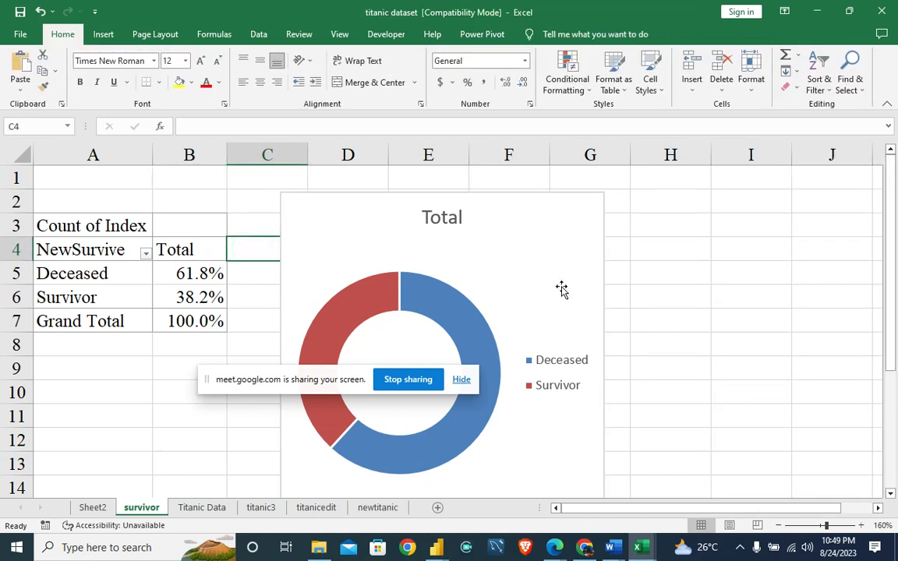
drag(559, 256, 582, 253)
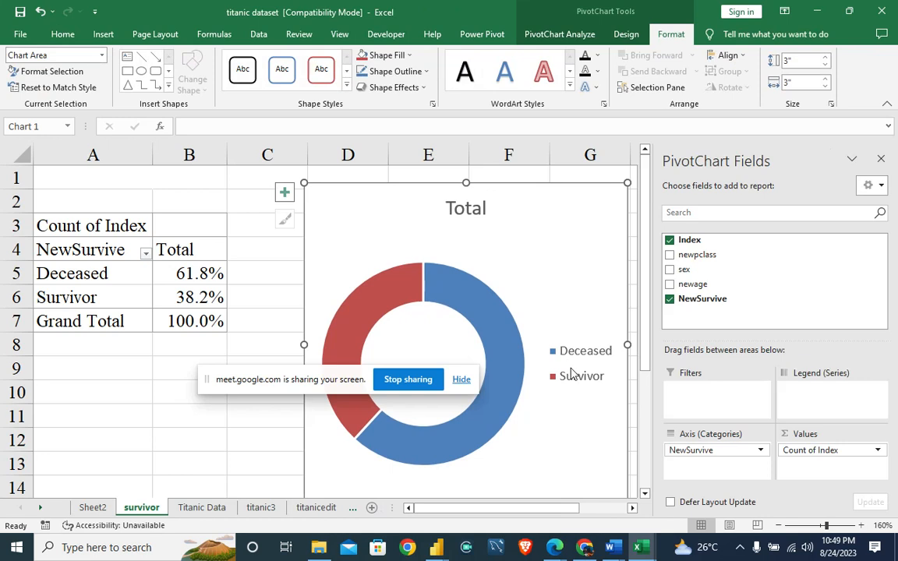
right_click(494, 339)
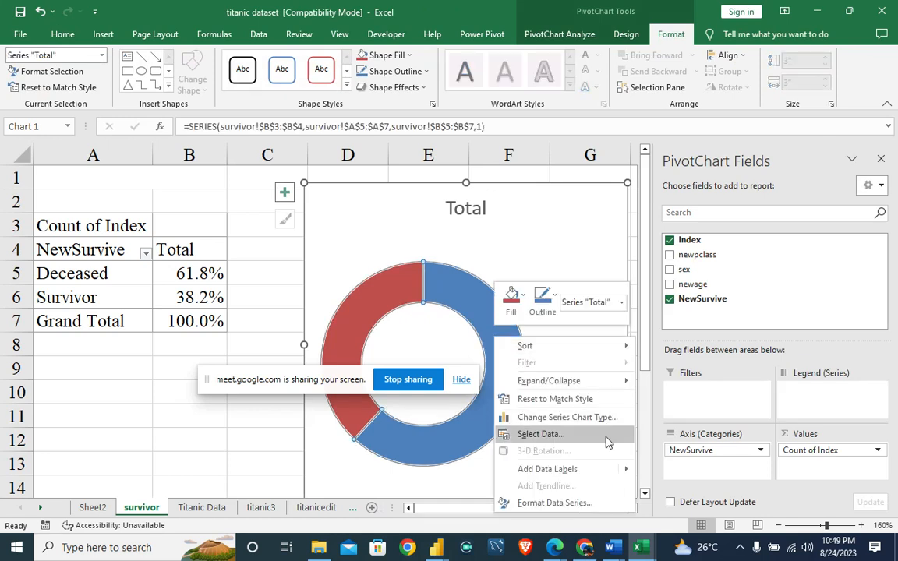
click(628, 468)
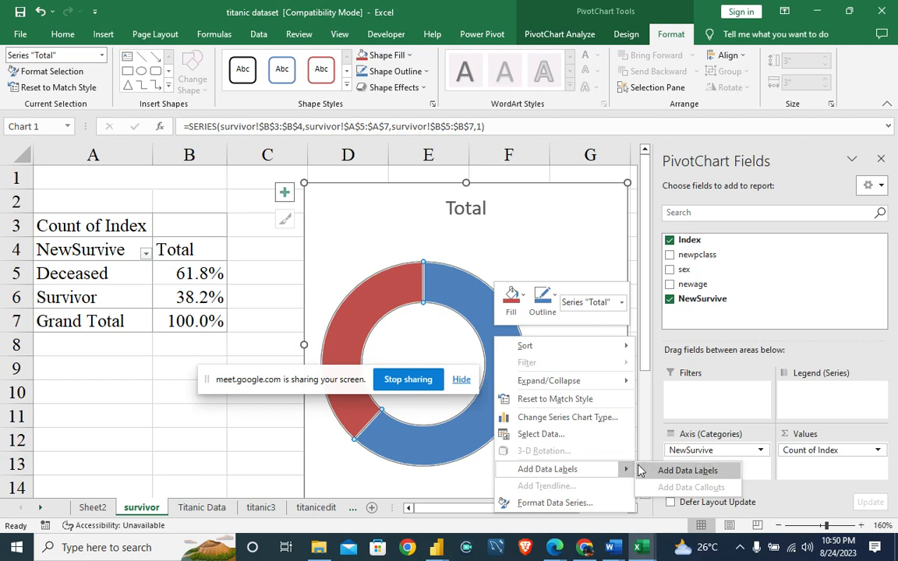
click(678, 470)
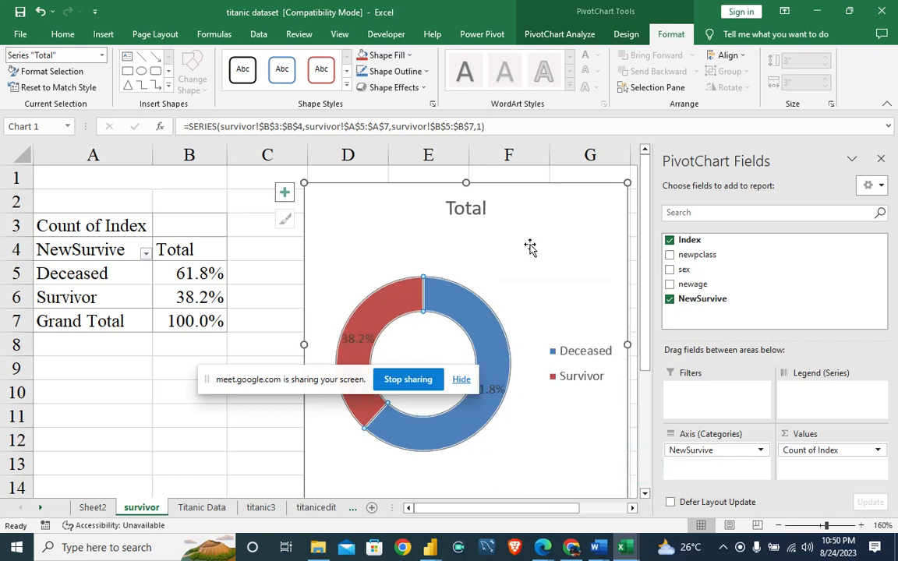
right_click(453, 304)
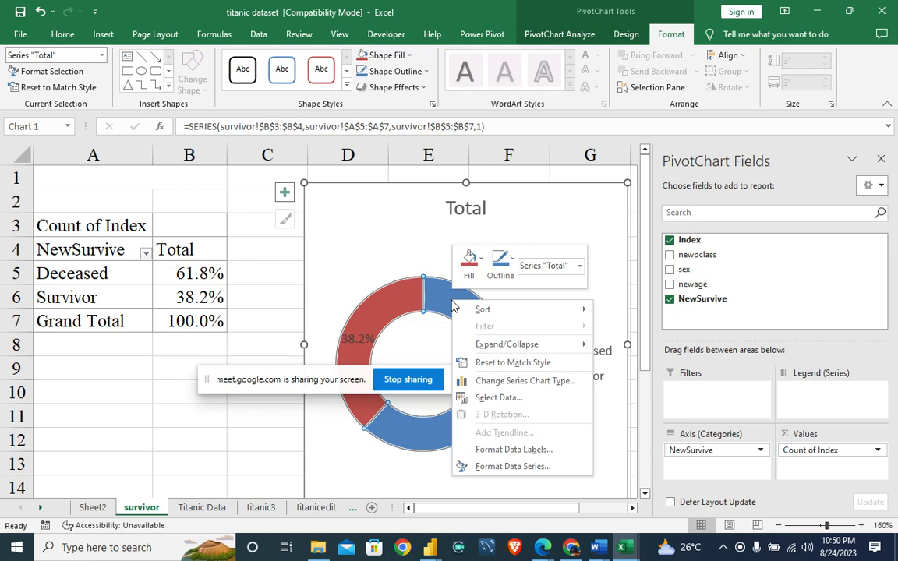
click(527, 450)
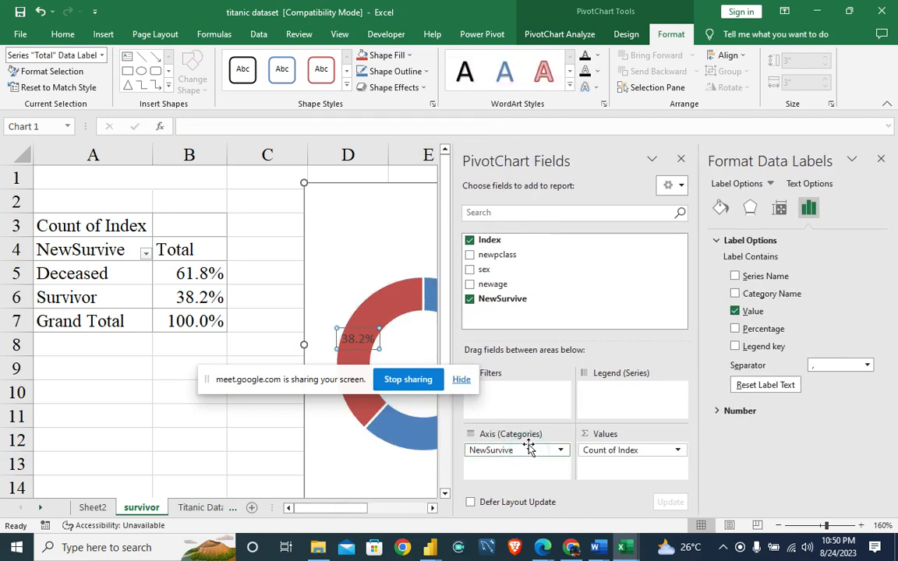
click(374, 347)
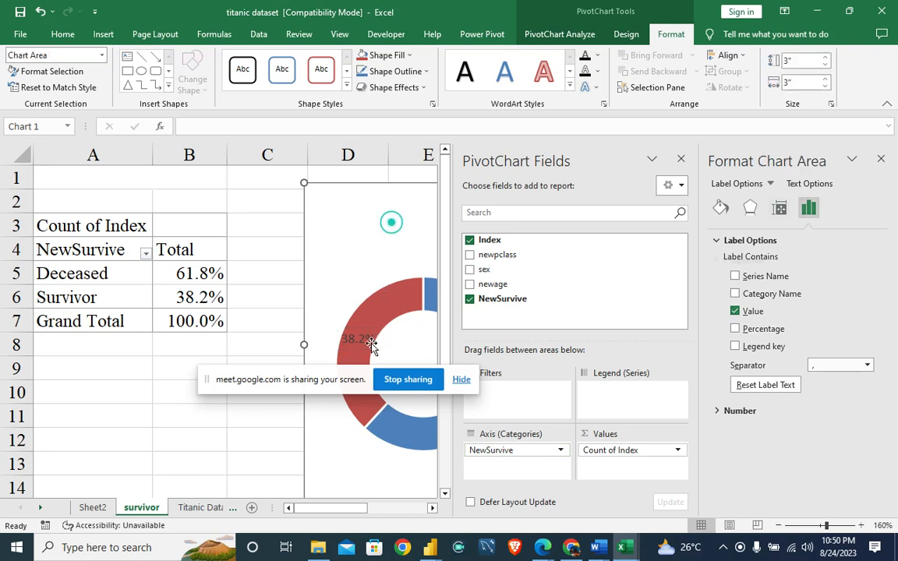
click(881, 159)
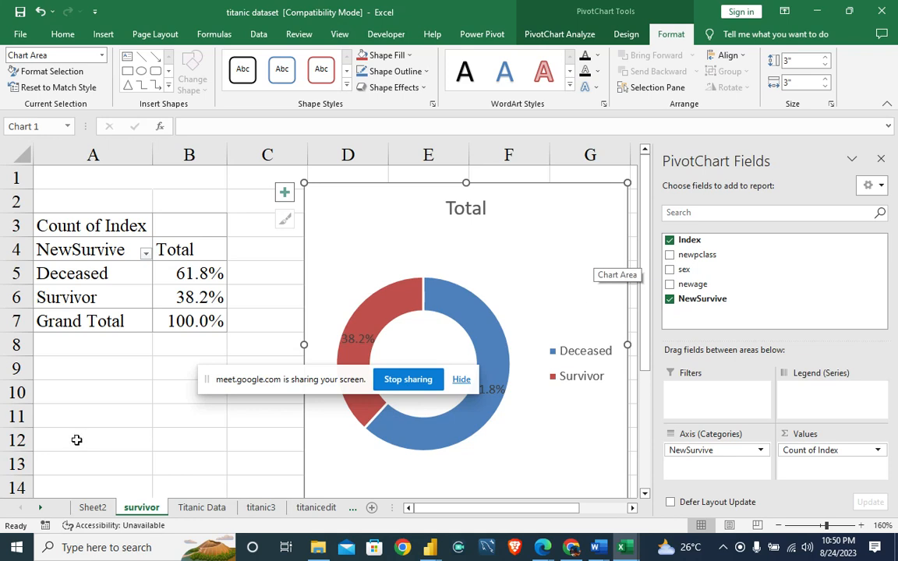
drag(331, 379, 143, 441)
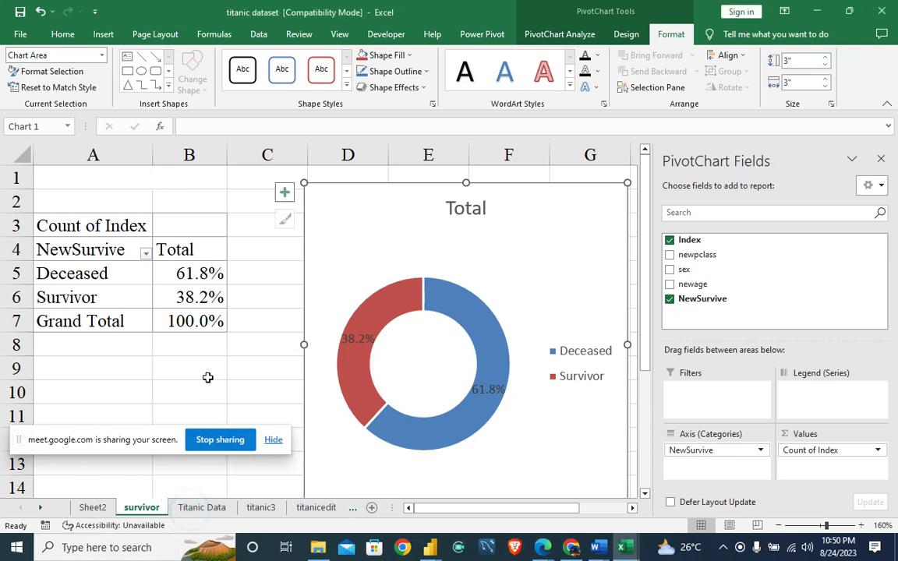
Insert a PivotTable on a new worksheet from the table on the Titanic Data sheet.
click(201, 508)
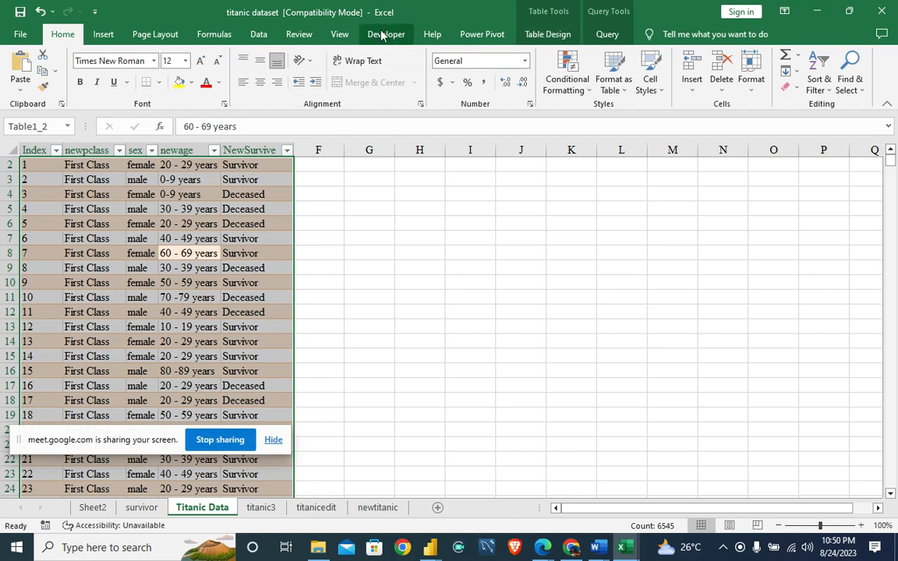
click(103, 35)
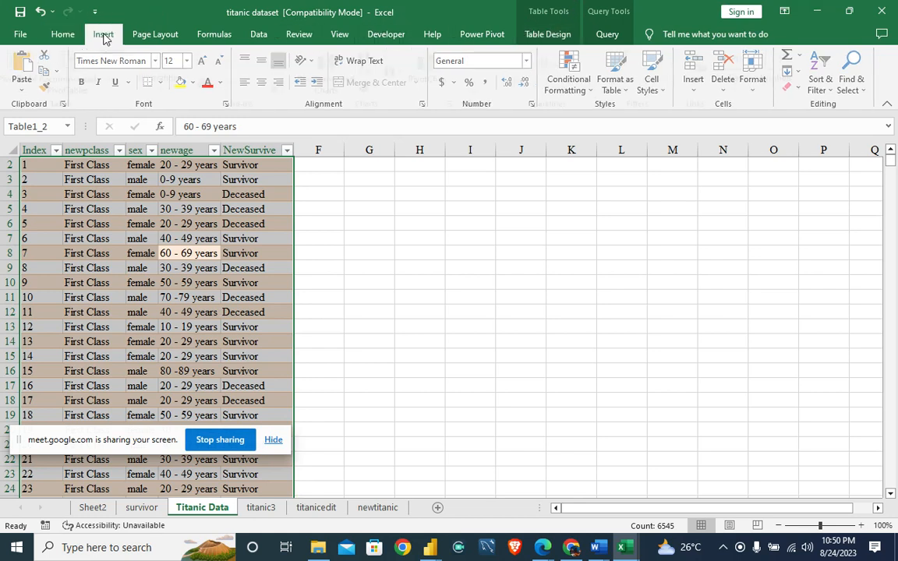
click(18, 82)
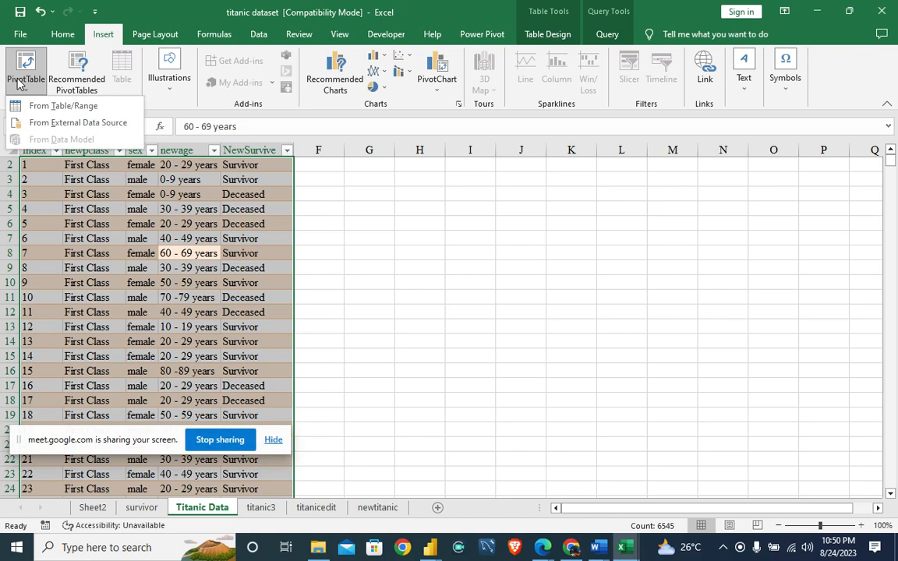
click(25, 56)
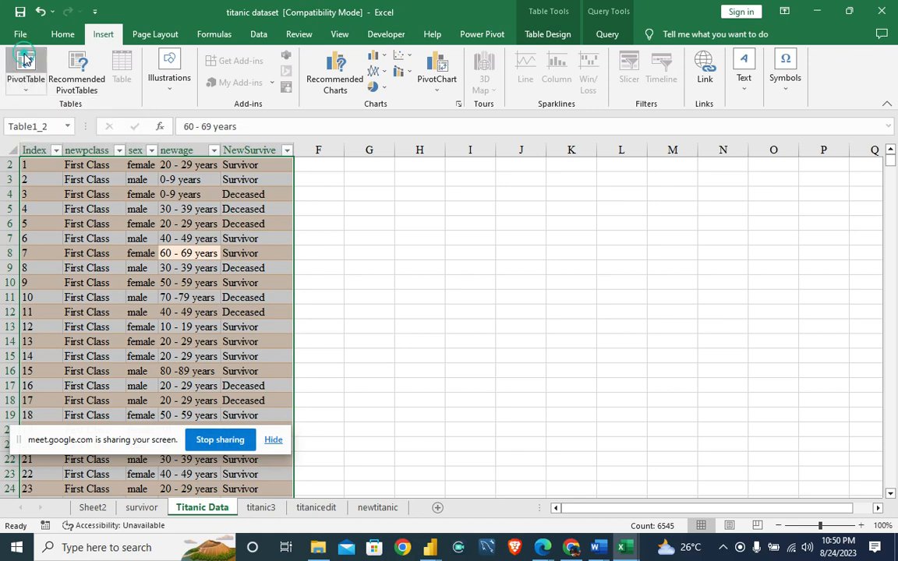
click(401, 333)
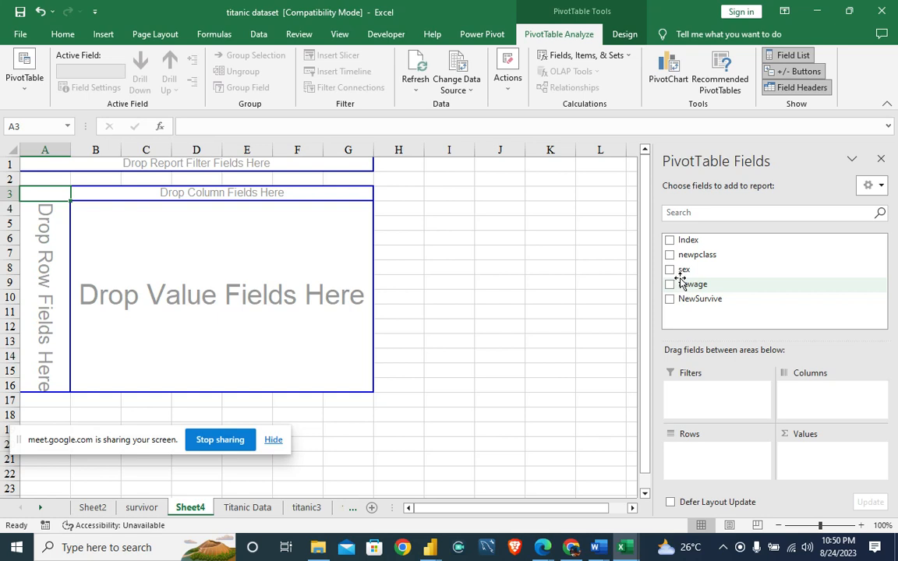
Set up the new PivotTable with newpclass as rows and the count of Index as values.
drag(694, 240, 804, 470)
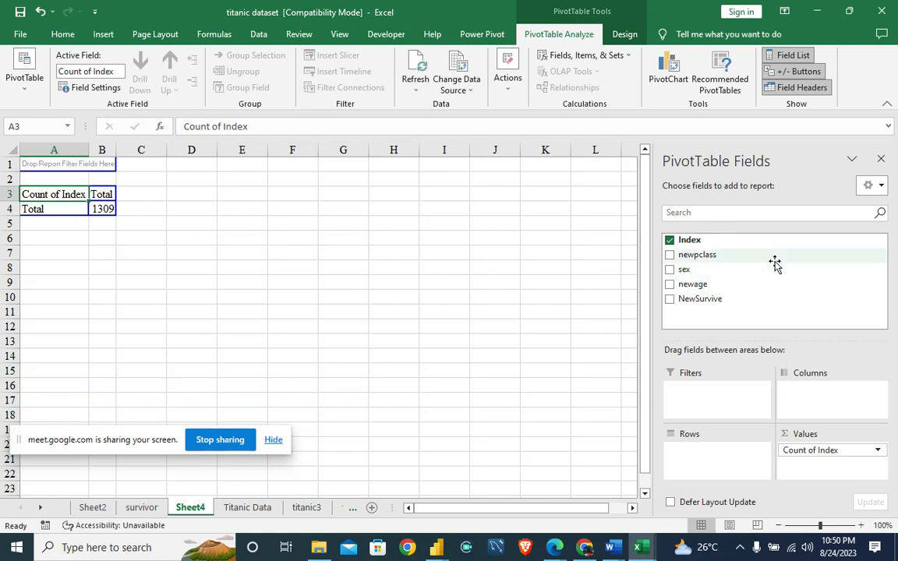
drag(700, 257, 705, 470)
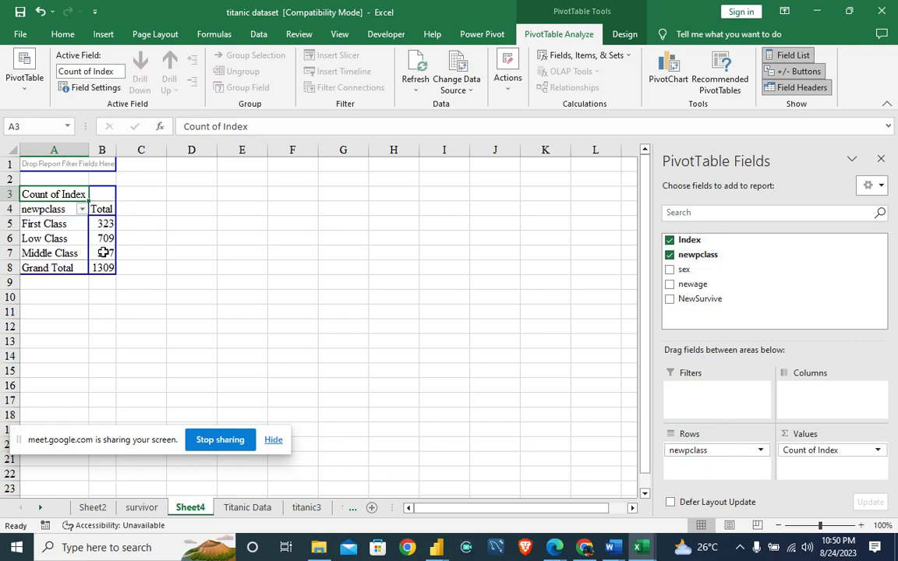
mouse_move(98, 224)
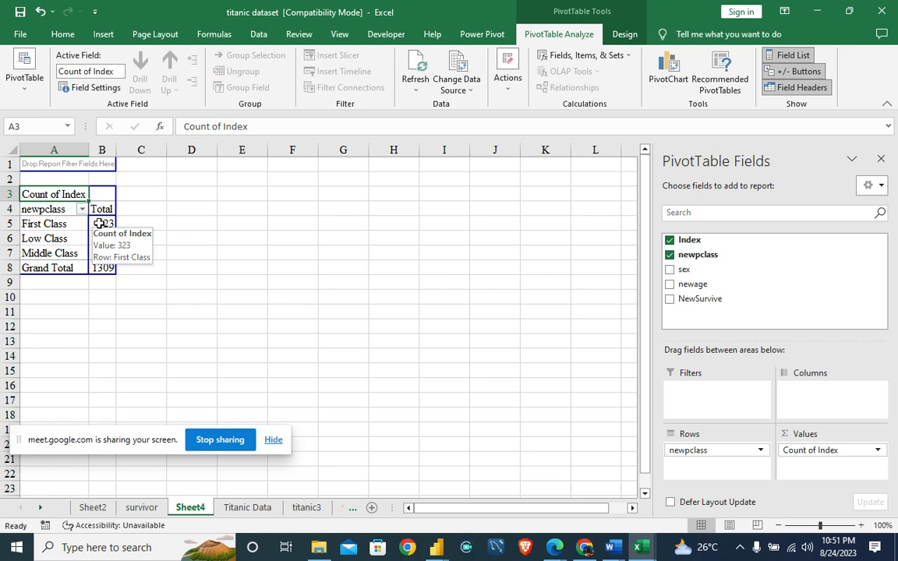
double_click(118, 150)
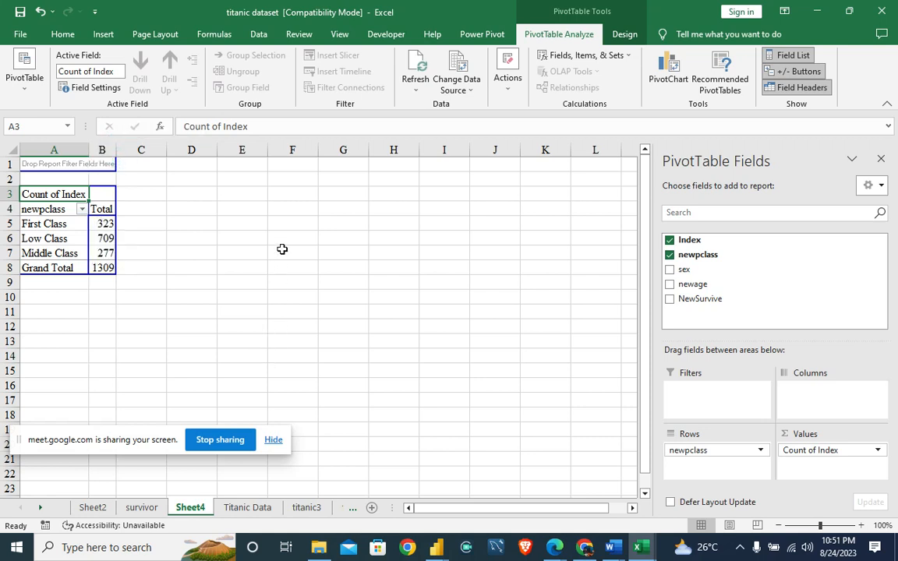
scroll(281, 247, up, 3)
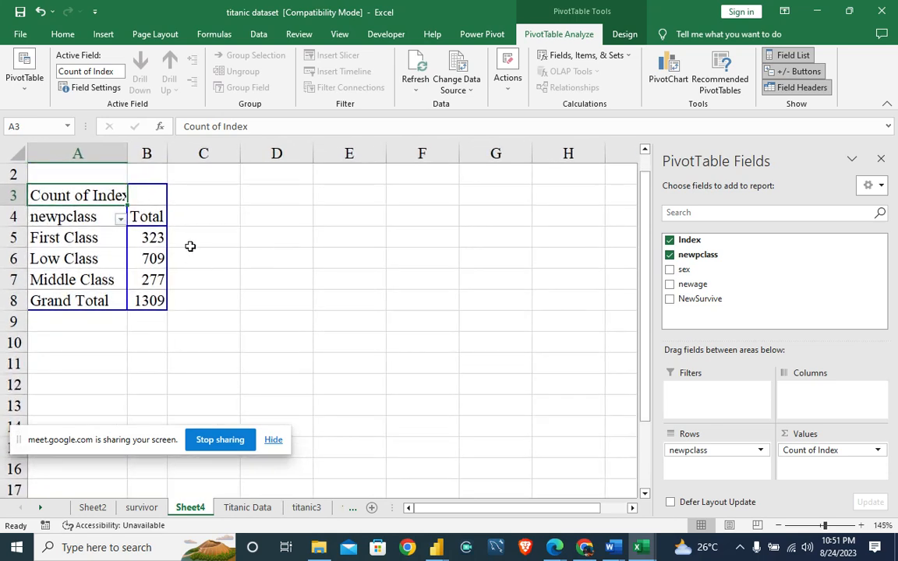
drag(146, 220, 147, 305)
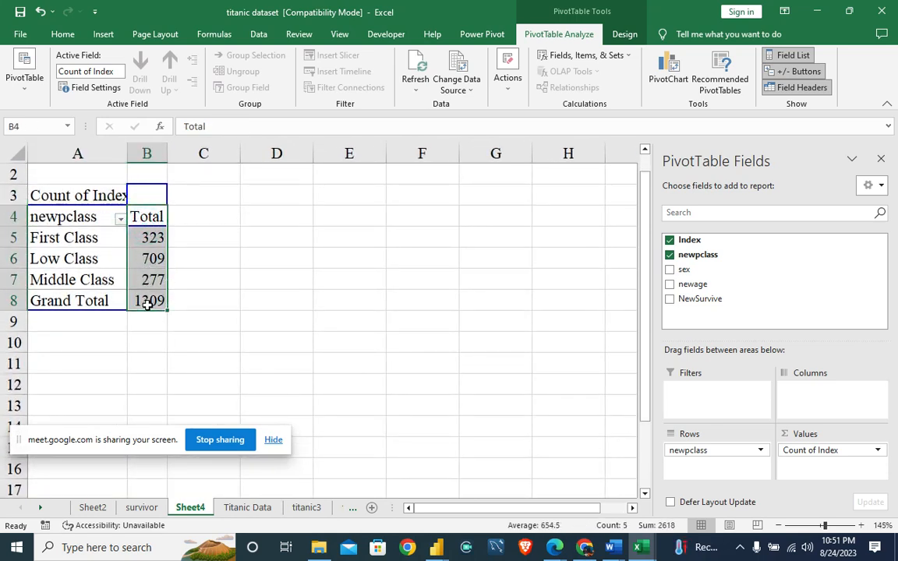
right_click(159, 246)
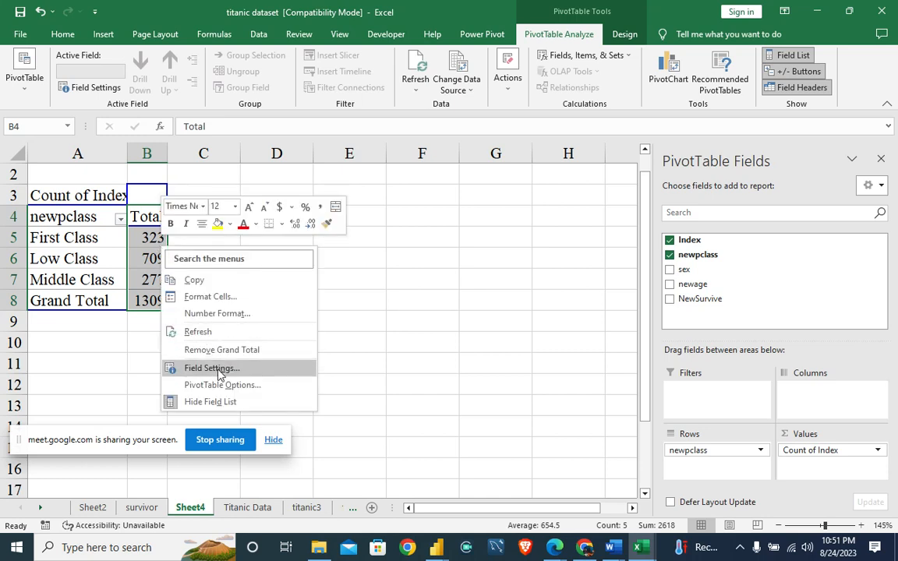
click(496, 316)
click(127, 238)
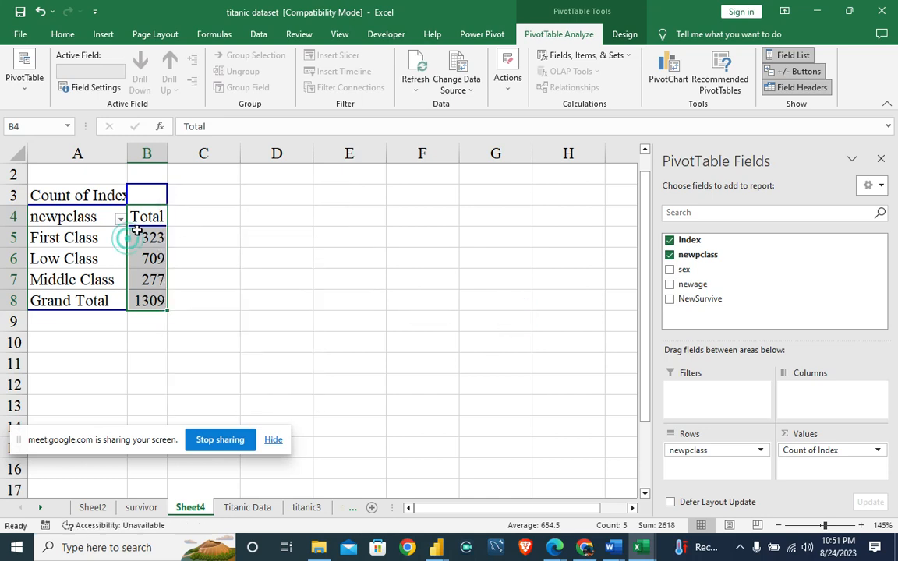
click(333, 240)
click(142, 231)
mouse_move(144, 270)
mouse_down()
mouse_move(144, 291)
mouse_move(150, 277)
mouse_up()
right_click(154, 269)
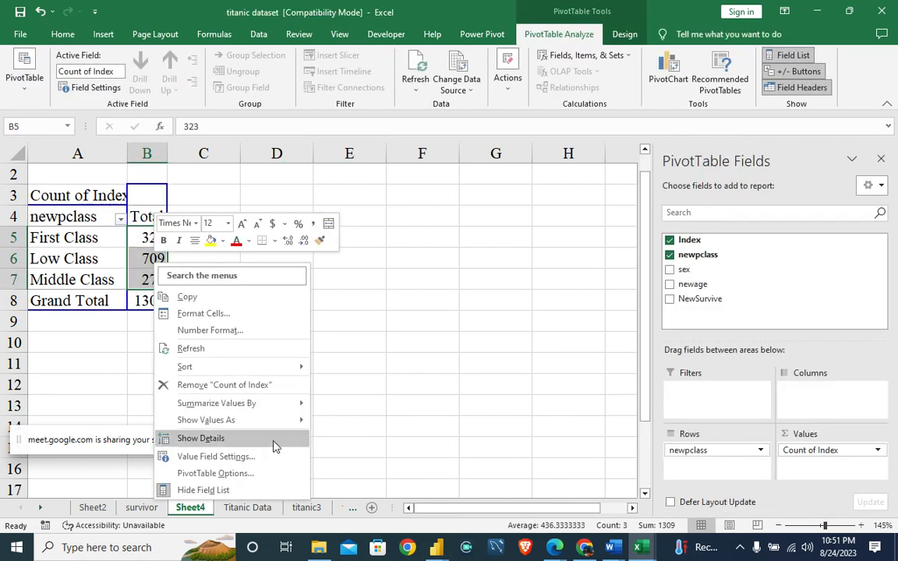
mouse_move(290, 373)
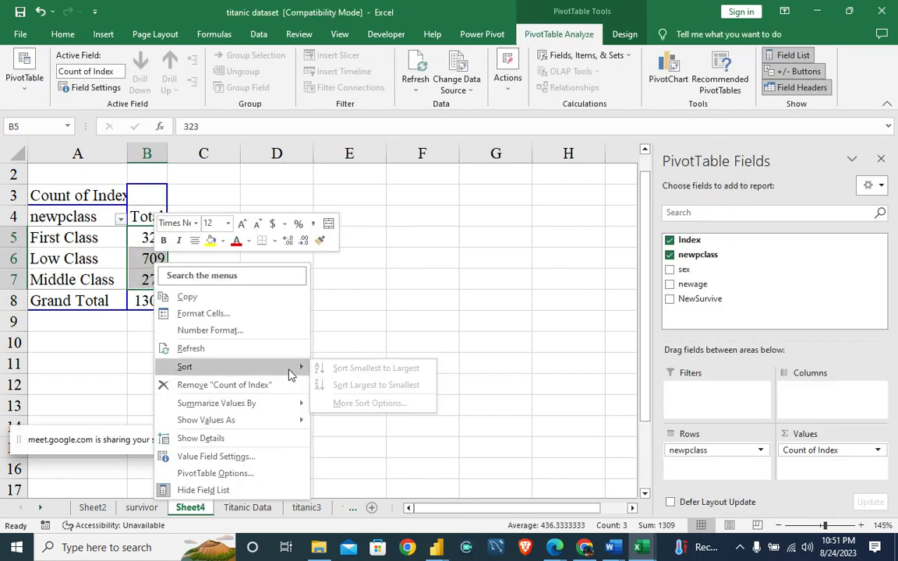
click(299, 365)
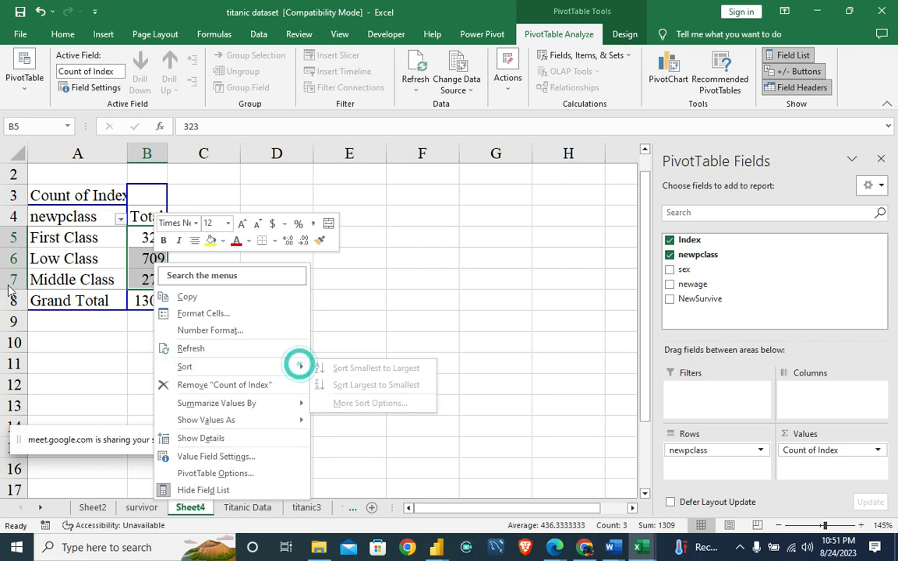
click(28, 237)
click(133, 237)
click(187, 241)
click(156, 243)
Sort the passenger classes in the PivotTable by their Index count from smallest to largest.
right_click(148, 241)
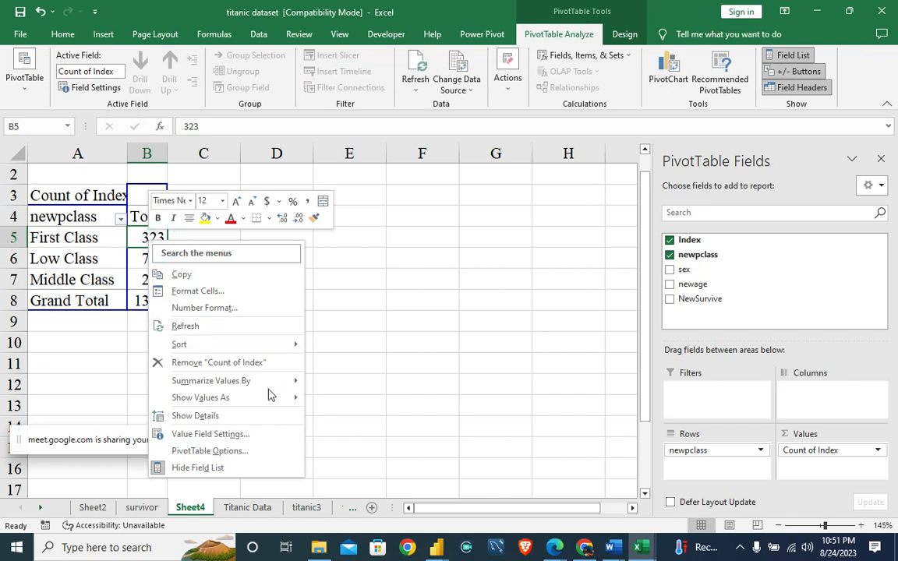
mouse_move(278, 346)
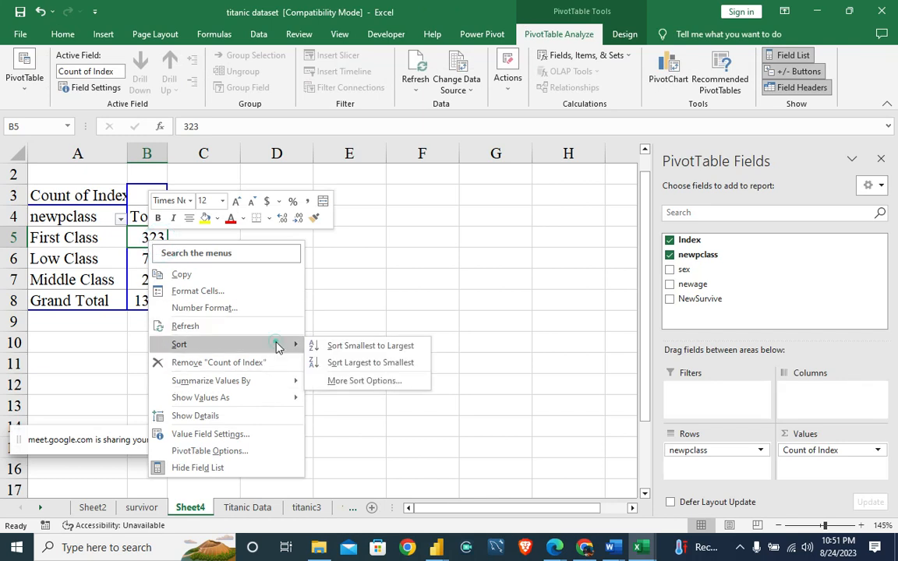
click(353, 348)
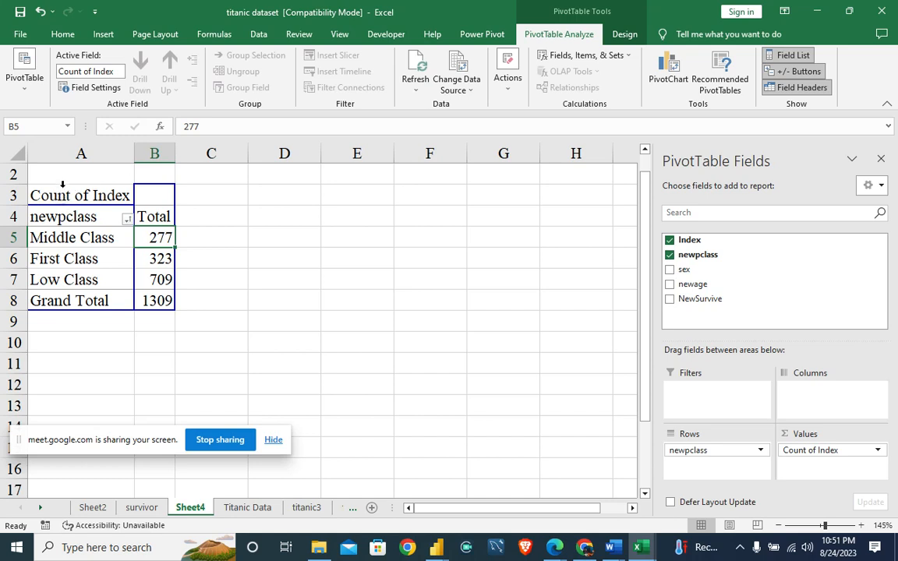
Insert a clustered column PivotChart from the passenger class PivotTable.
click(49, 209)
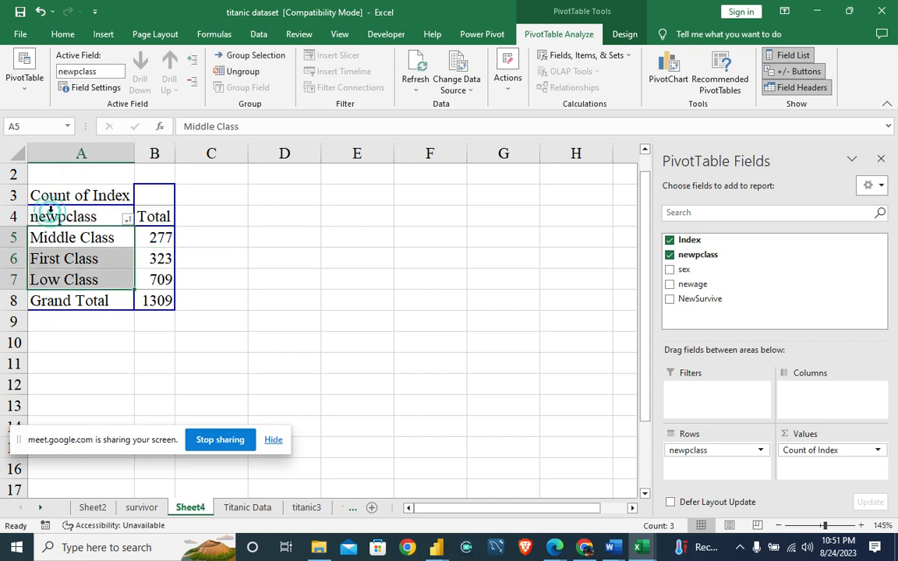
click(665, 78)
mouse_move(341, 237)
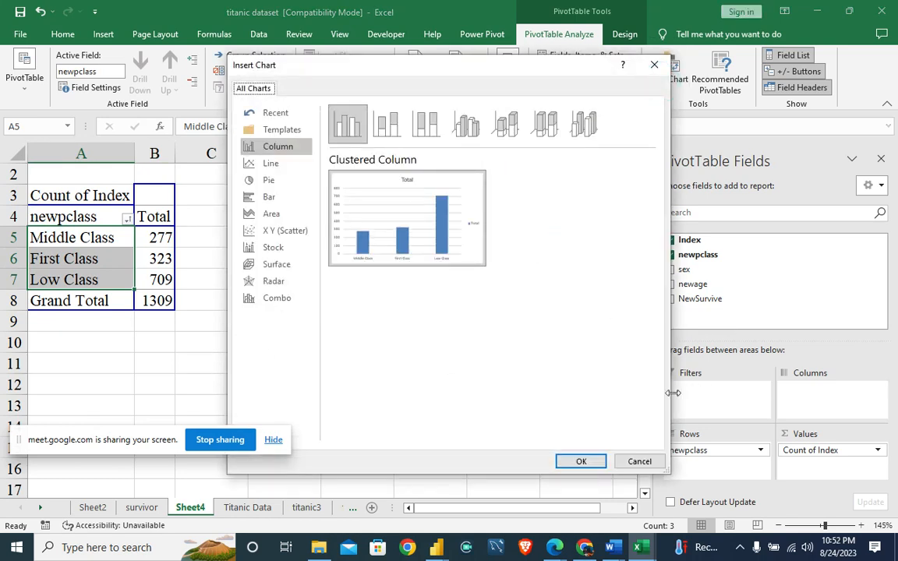
click(579, 463)
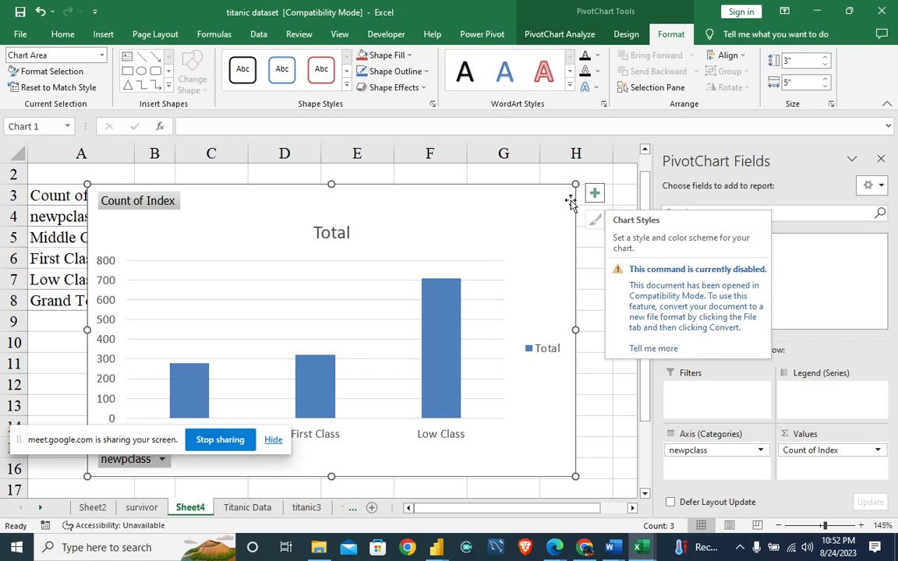
right_click(173, 200)
click(275, 367)
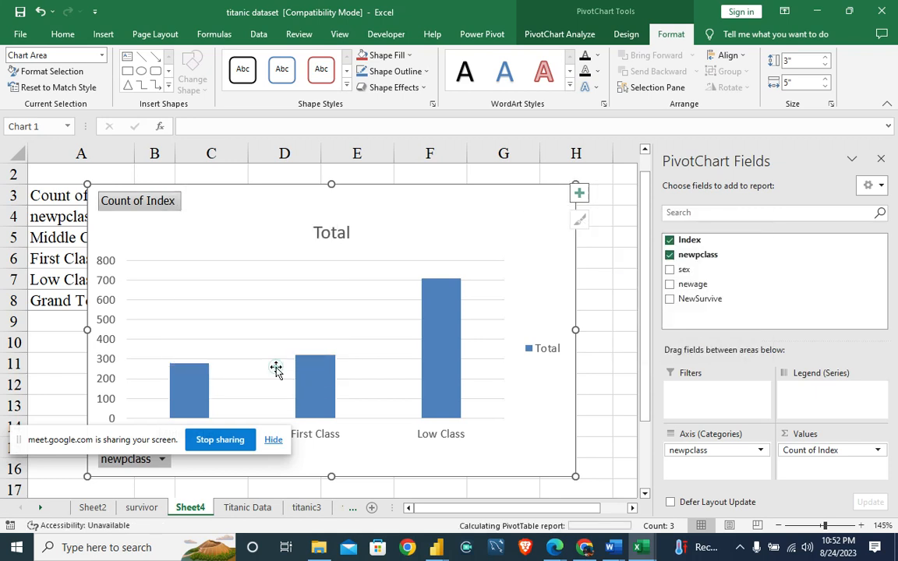
key(ctrl+z)
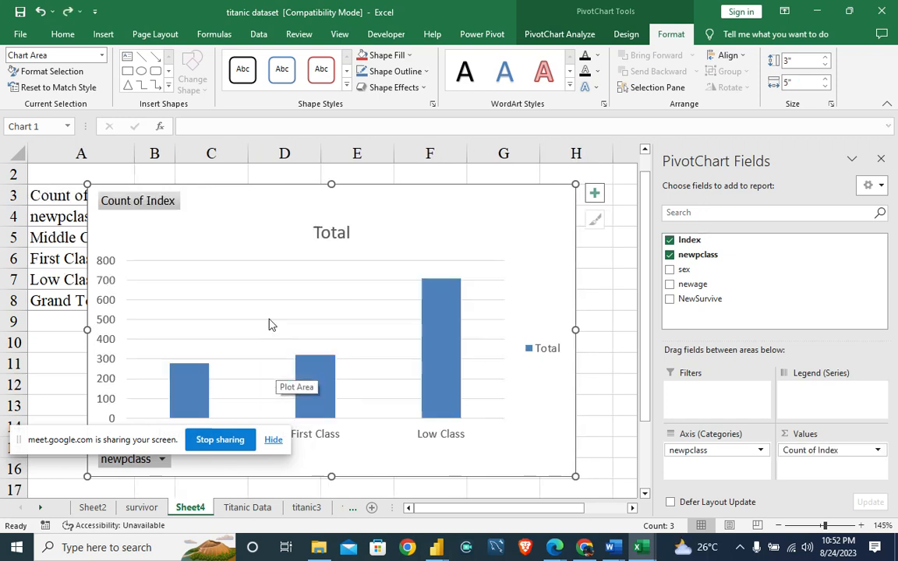
Hide all field buttons on the passenger class PivotChart.
right_click(142, 208)
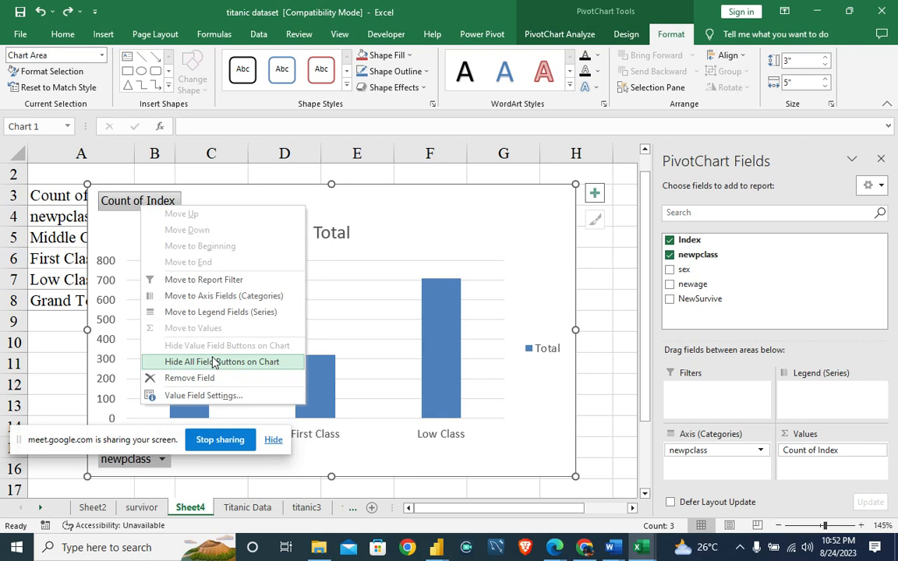
click(214, 362)
click(234, 269)
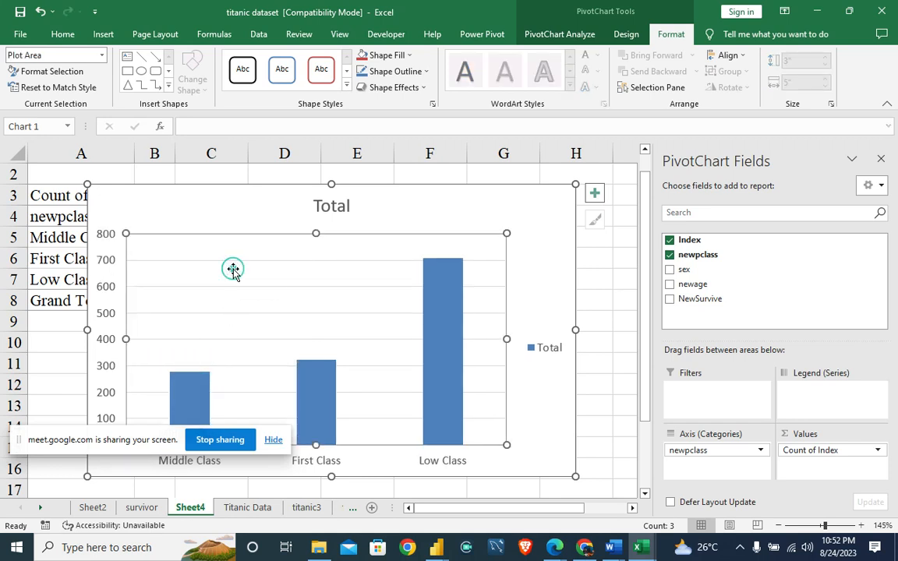
click(249, 246)
click(249, 258)
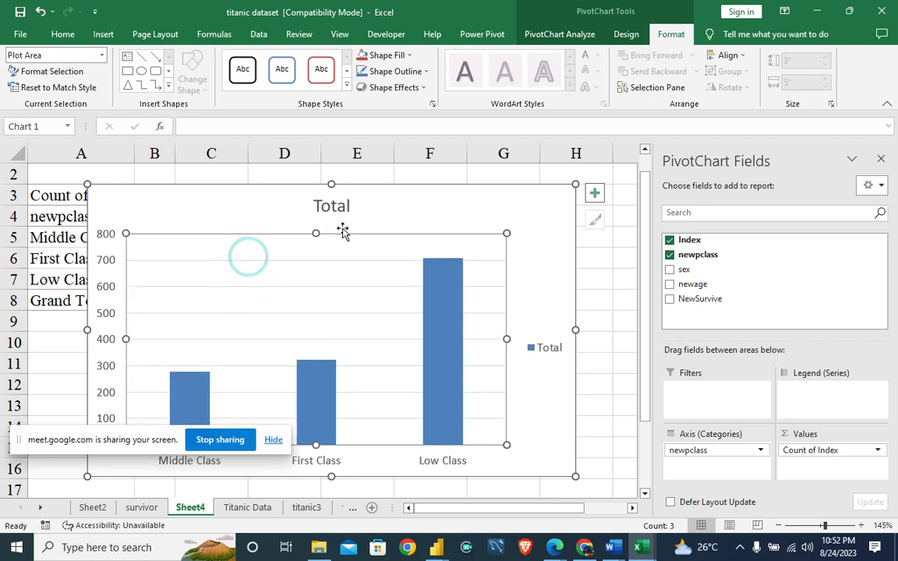
click(595, 258)
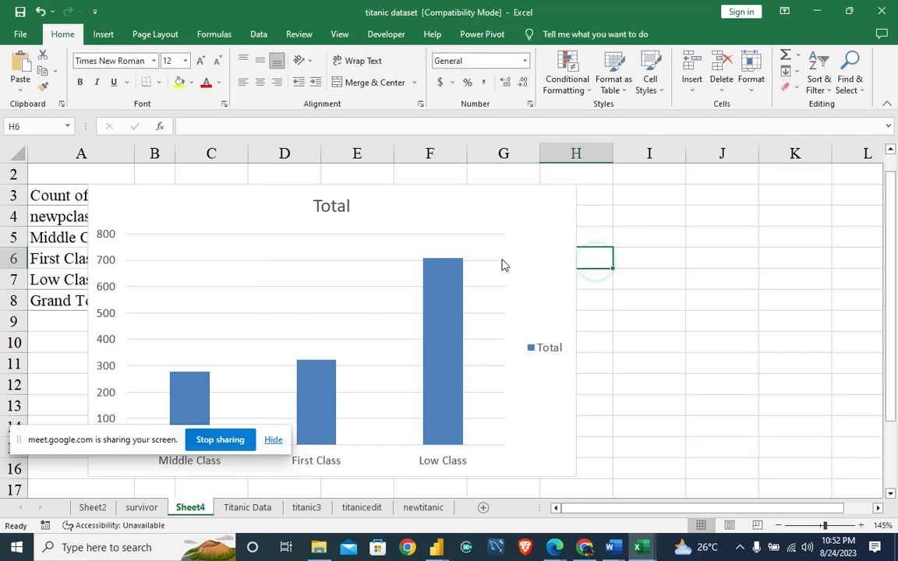
Delete the gridlines and the vertical value axis from the passenger class PivotChart.
click(502, 262)
click(499, 266)
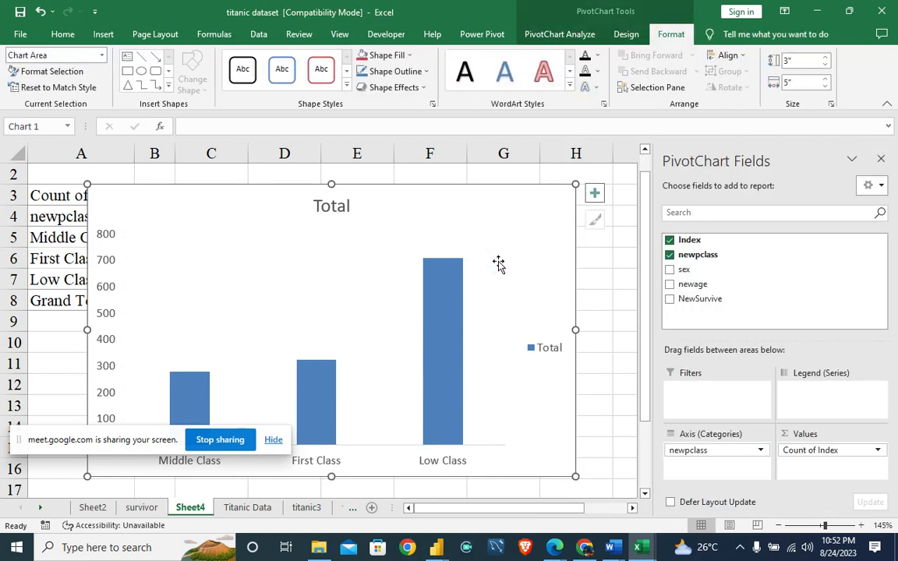
click(100, 266)
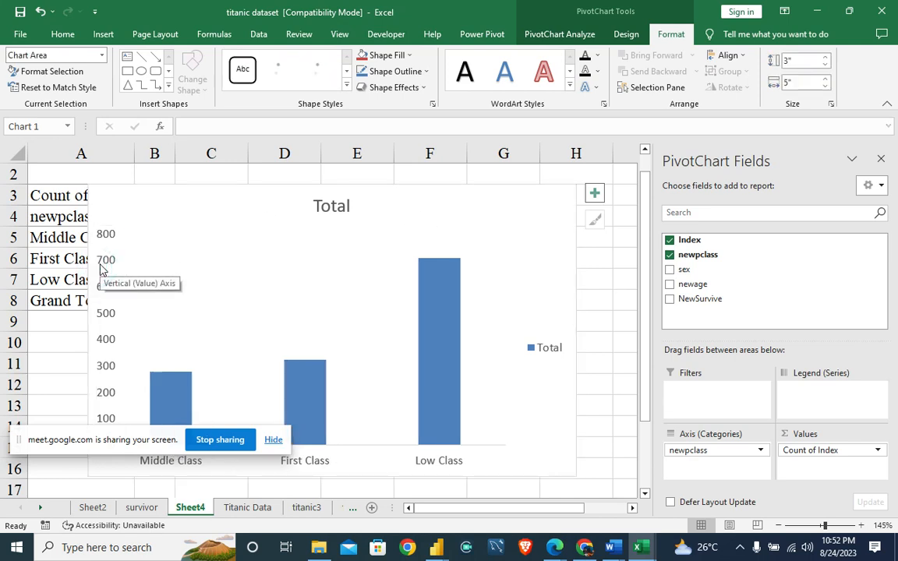
key(Delete)
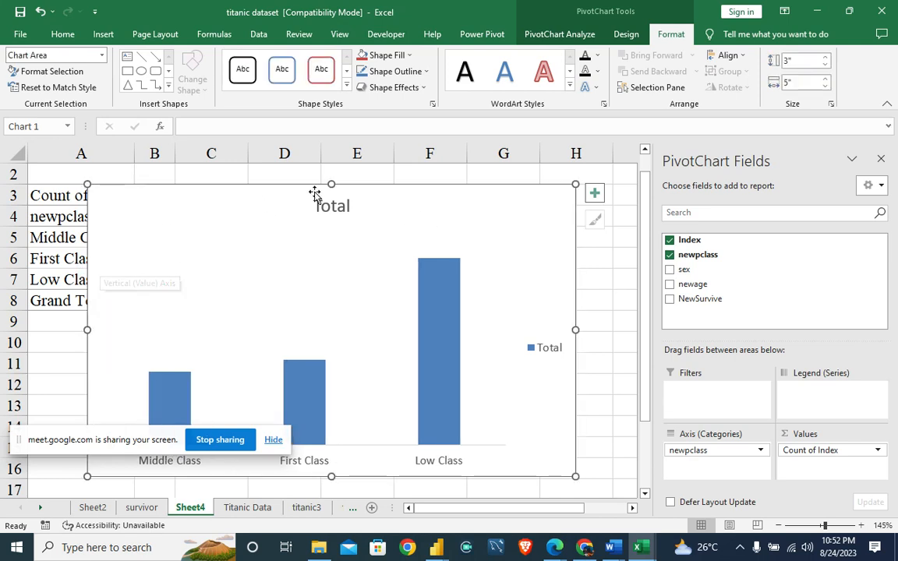
Add data labels to the columns of the passenger class PivotChart.
right_click(425, 311)
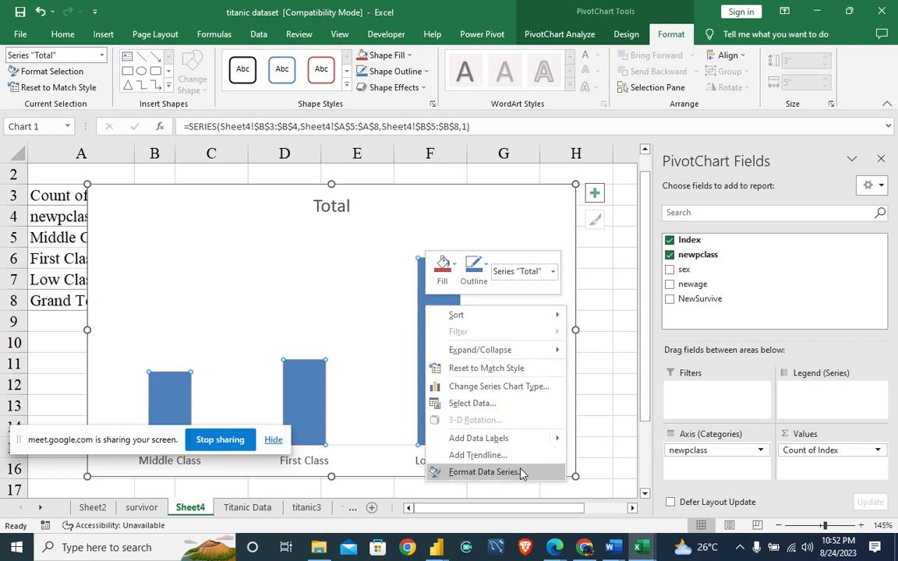
mouse_move(559, 442)
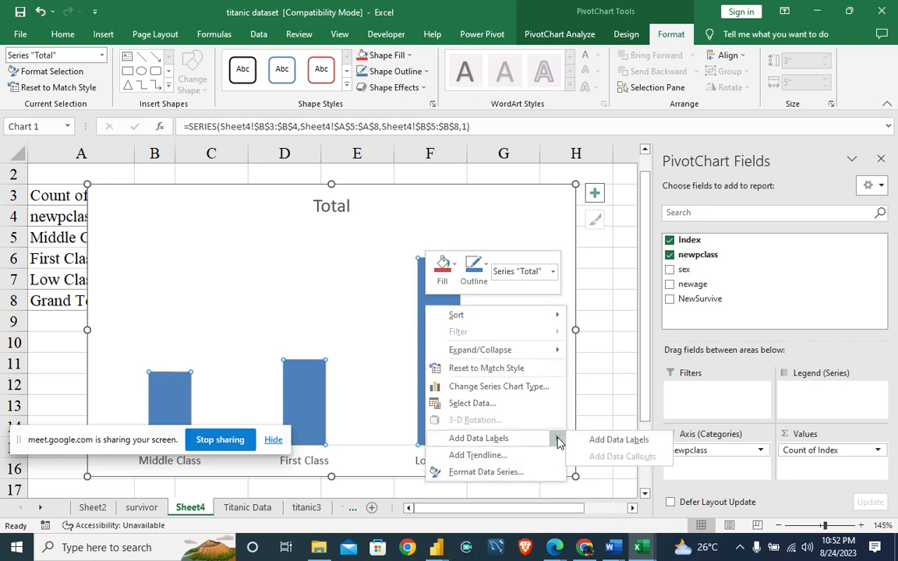
click(616, 440)
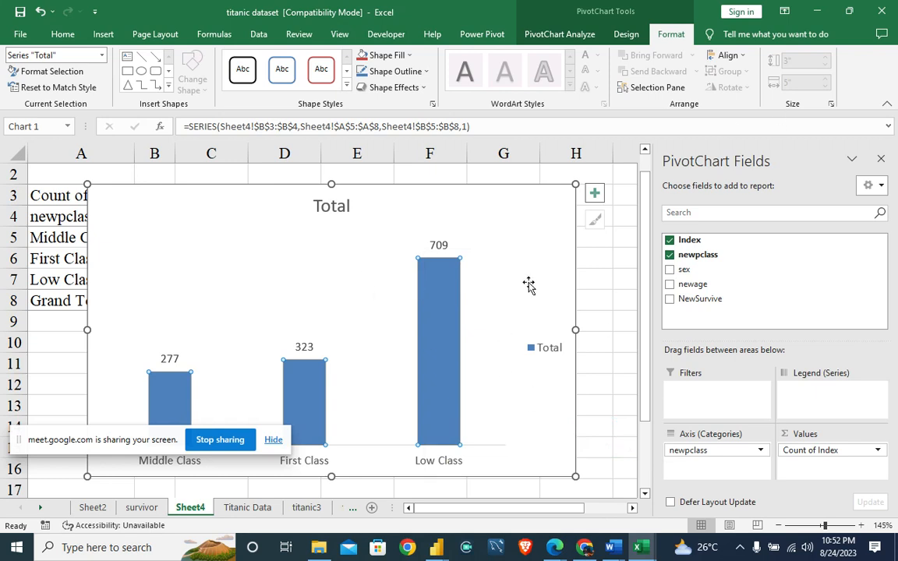
click(494, 258)
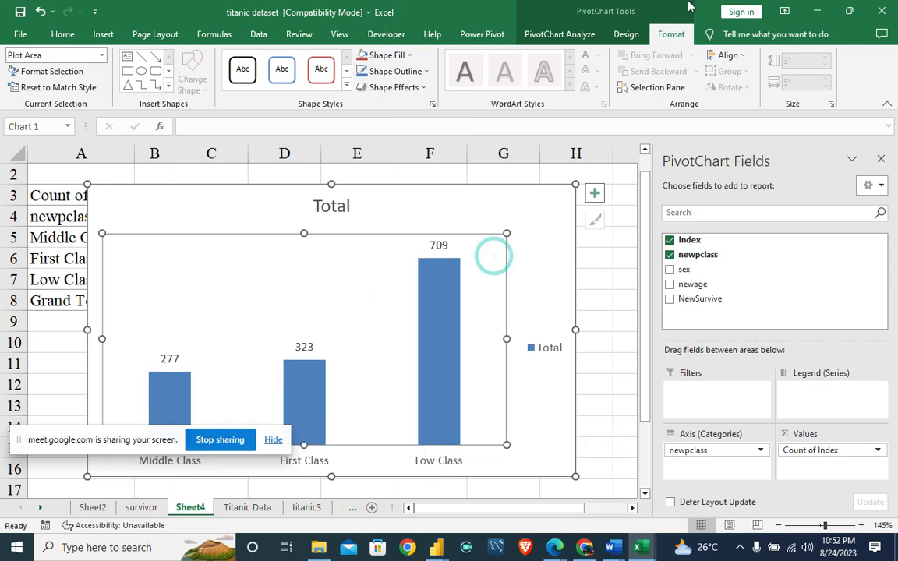
click(591, 35)
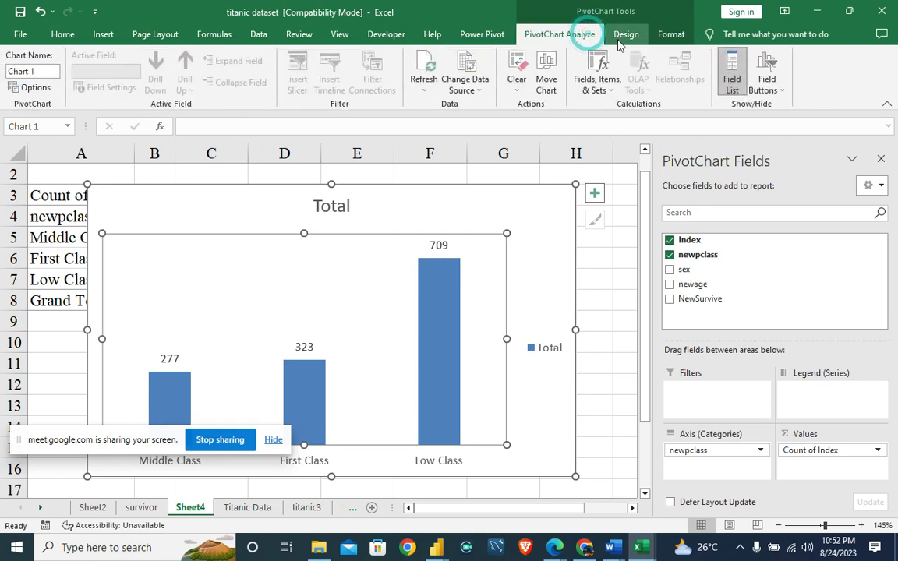
click(621, 35)
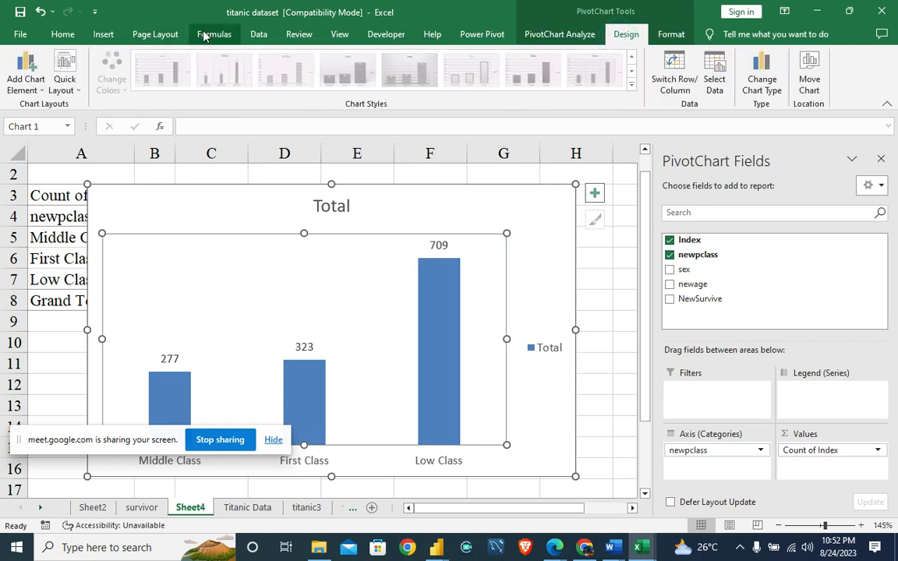
click(531, 35)
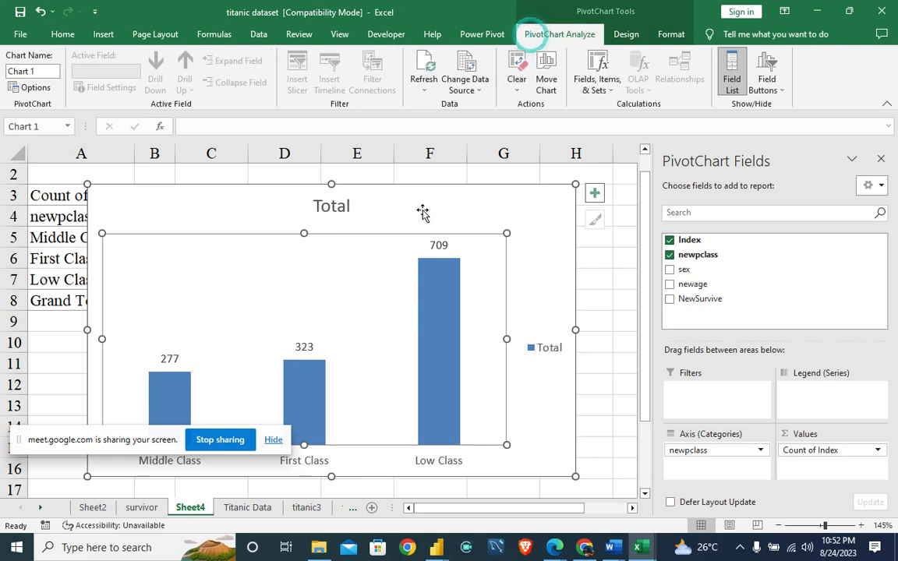
click(618, 259)
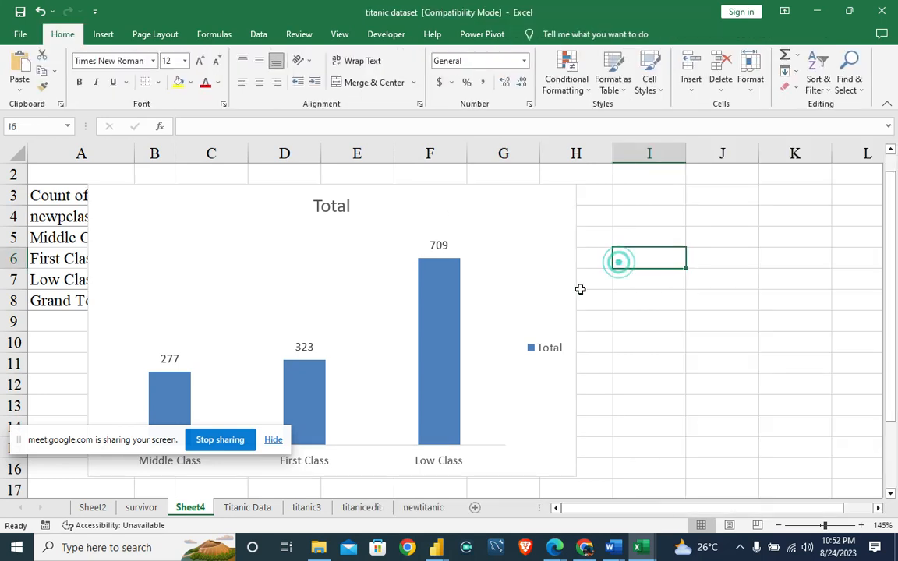
Move the PivotChart clear of the passenger class PivotTable and paste a copy of that whole PivotTable at cell A21.
drag(412, 200, 661, 194)
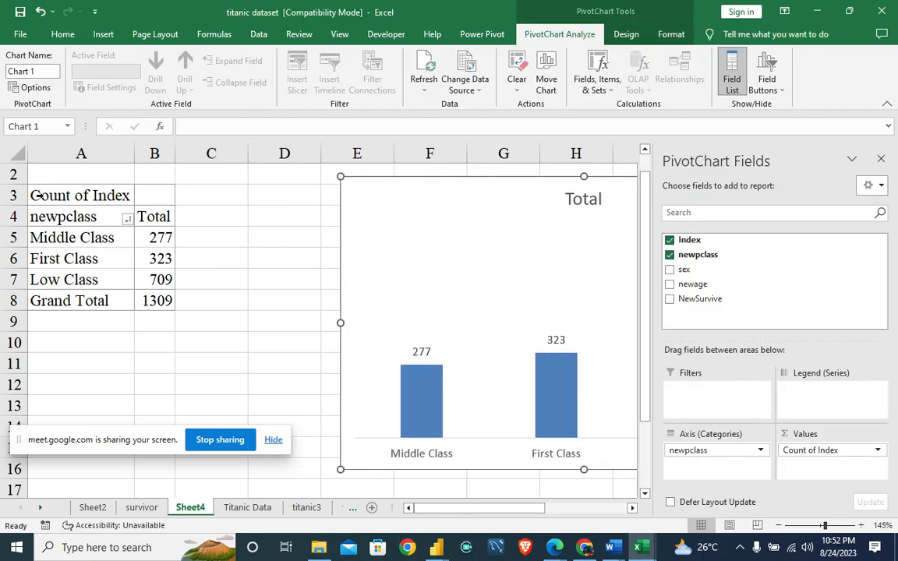
click(35, 196)
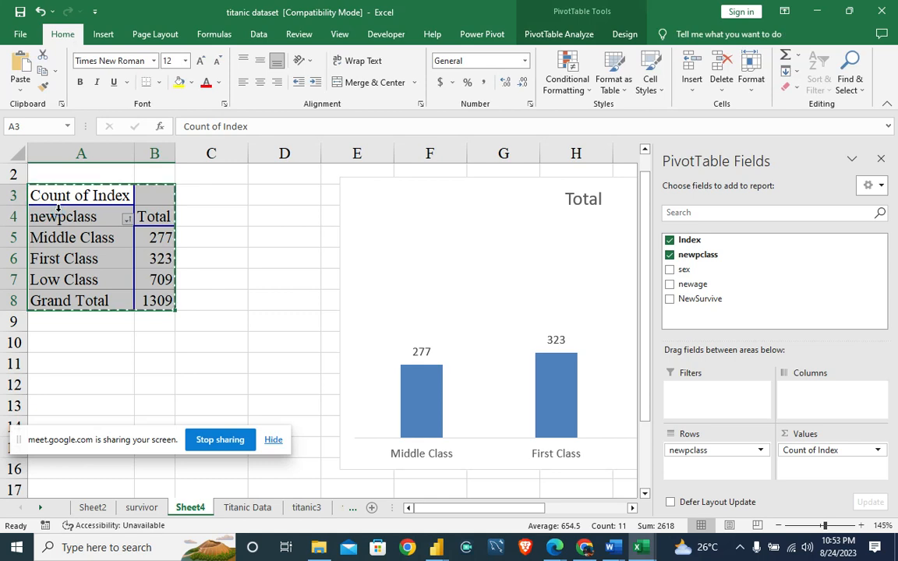
key(ctrl+c)
scroll(93, 278, down, 5)
scroll(93, 274, up, 2)
scroll(92, 273, down, 2)
click(75, 258)
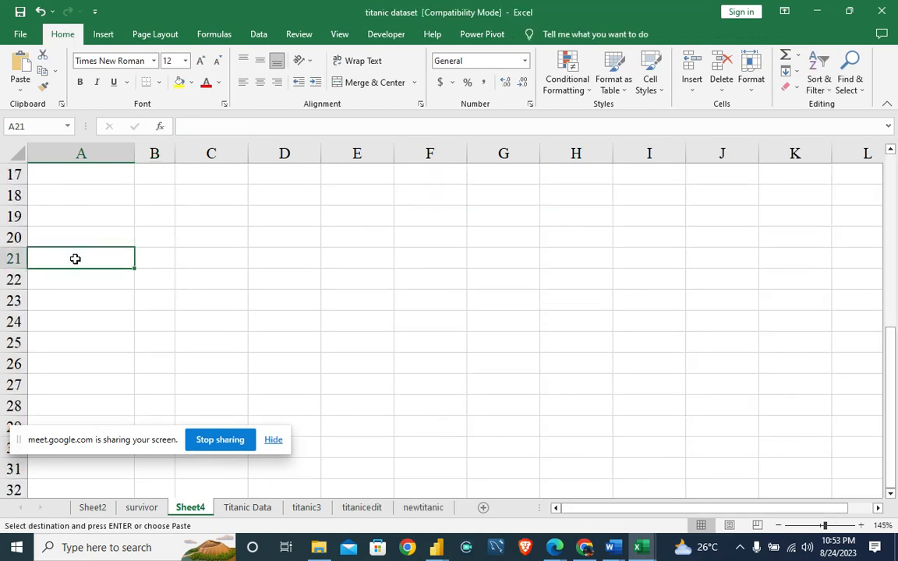
key(ctrl+v)
key(ctrl)
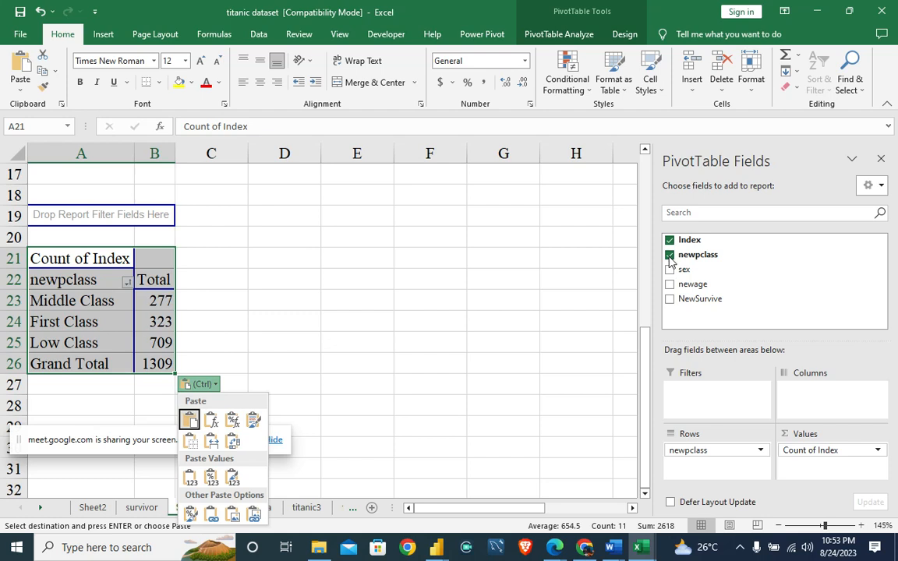
Add NewSurvive as the column field of the copied PivotTable, keeping newpclass as rows.
drag(704, 303, 824, 394)
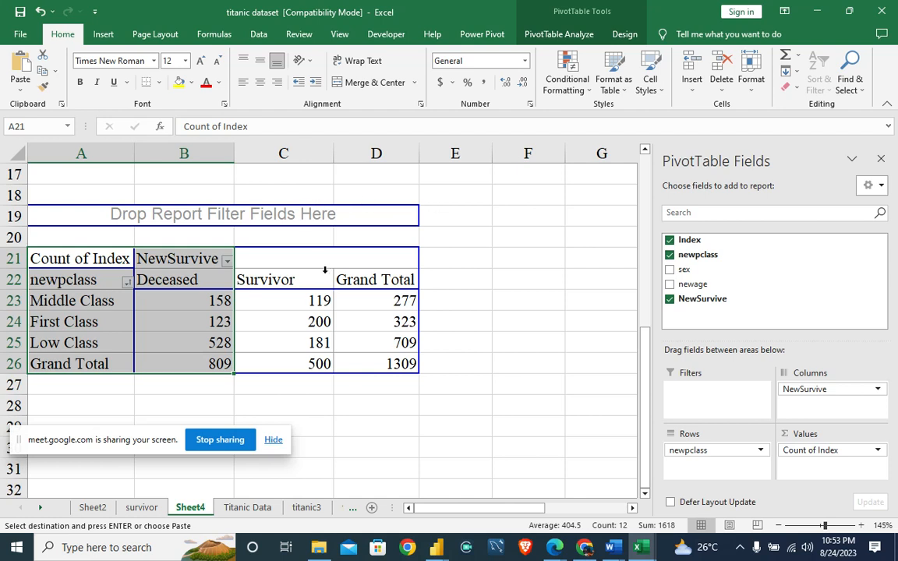
click(441, 255)
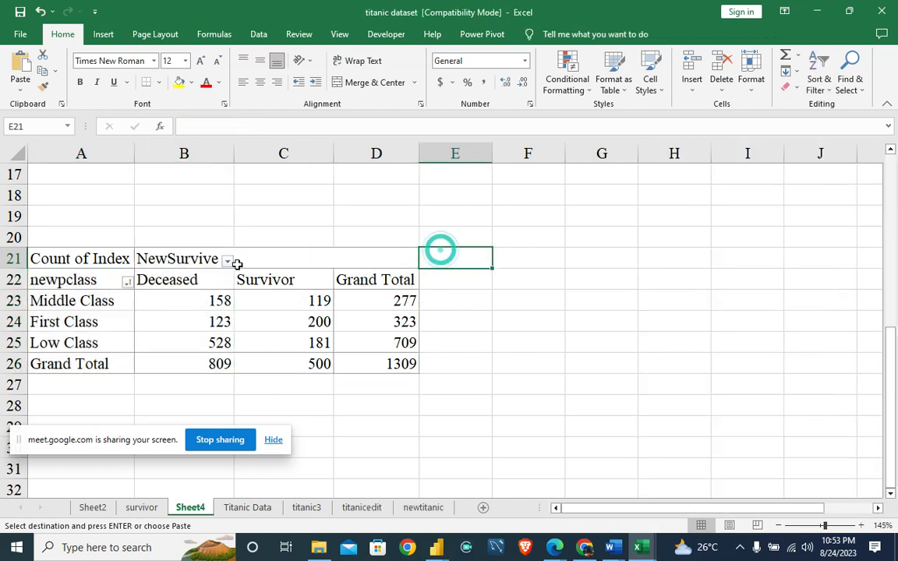
drag(86, 282, 197, 287)
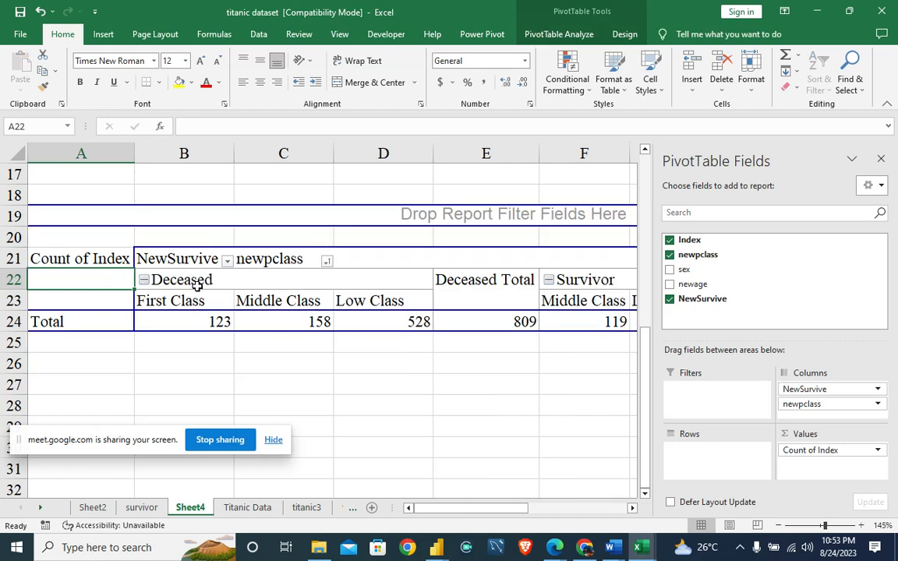
key(ctrl+z)
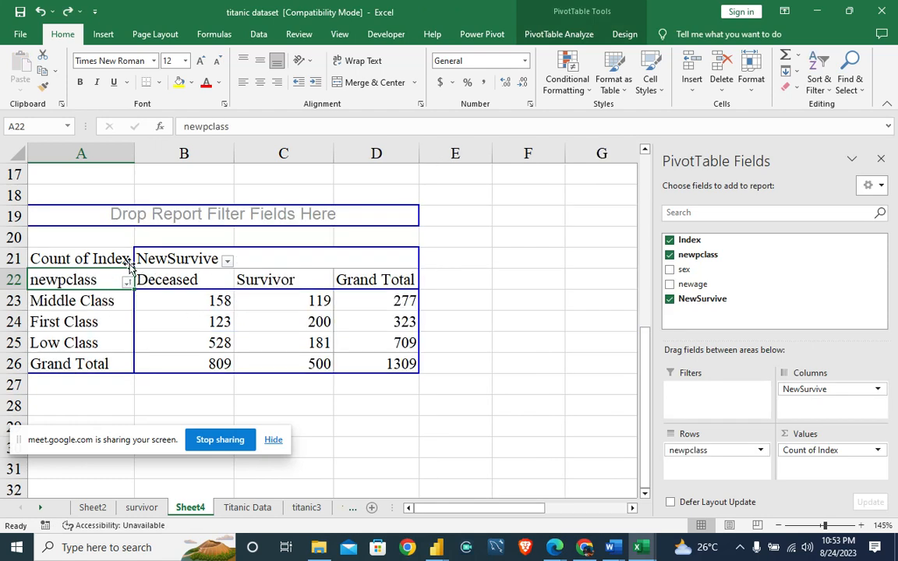
click(455, 243)
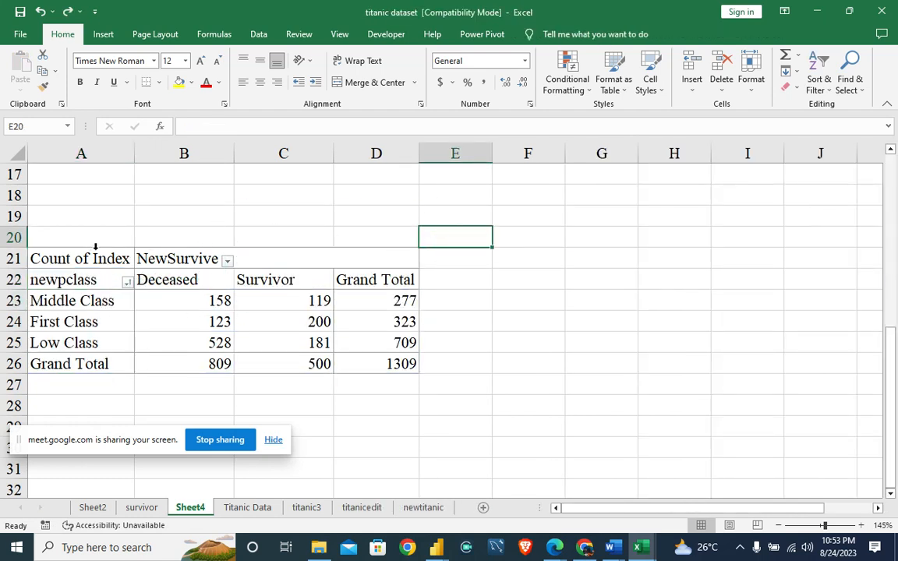
Insert a Line PivotChart from the PivotTable of passenger class by survival.
drag(319, 285, 91, 343)
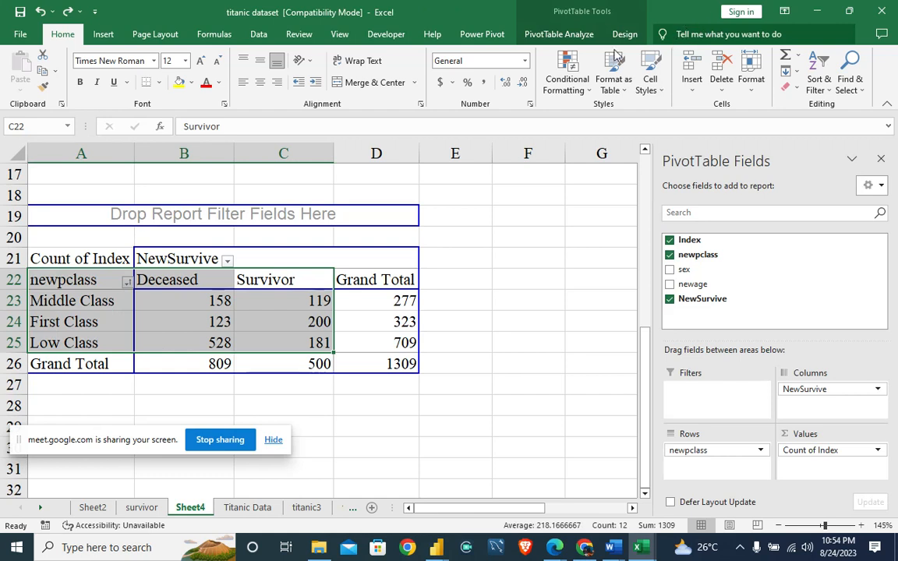
click(582, 36)
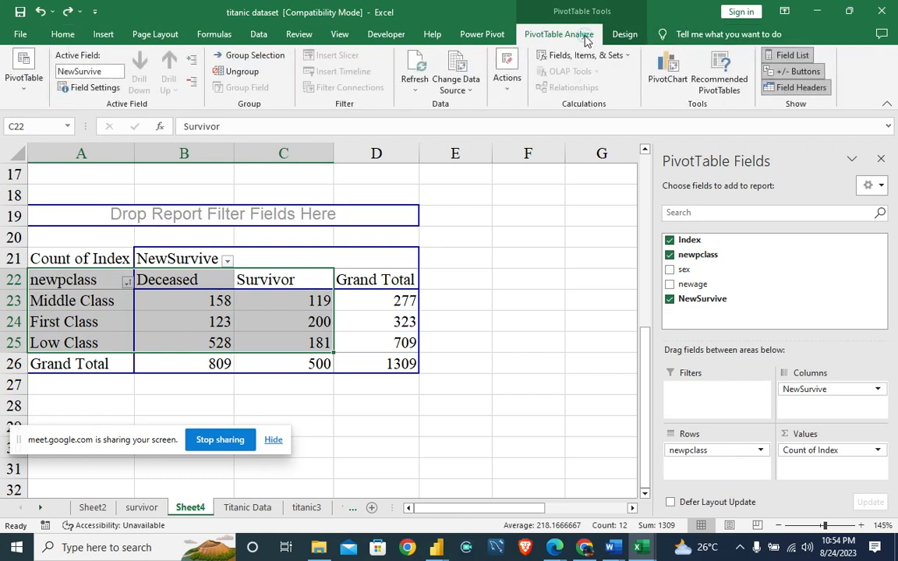
click(665, 68)
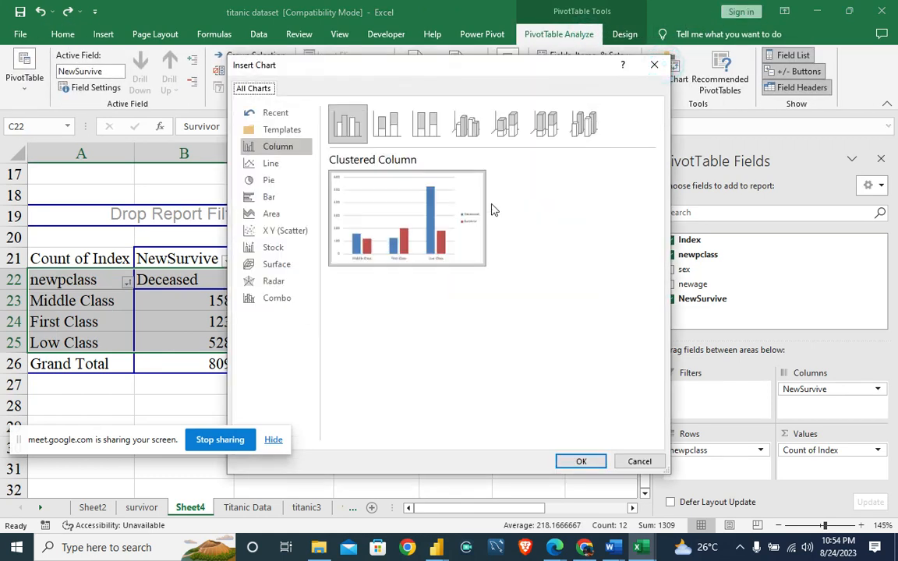
mouse_move(468, 199)
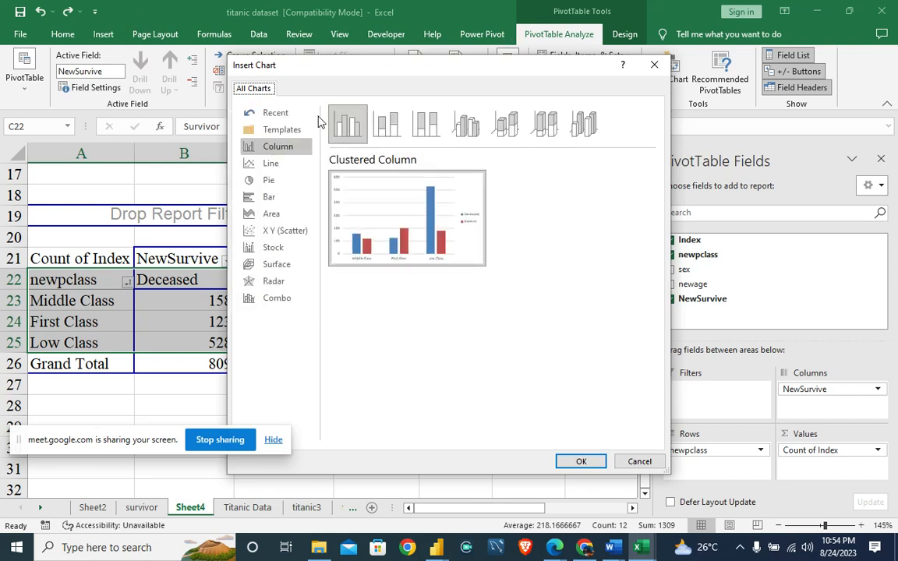
click(295, 164)
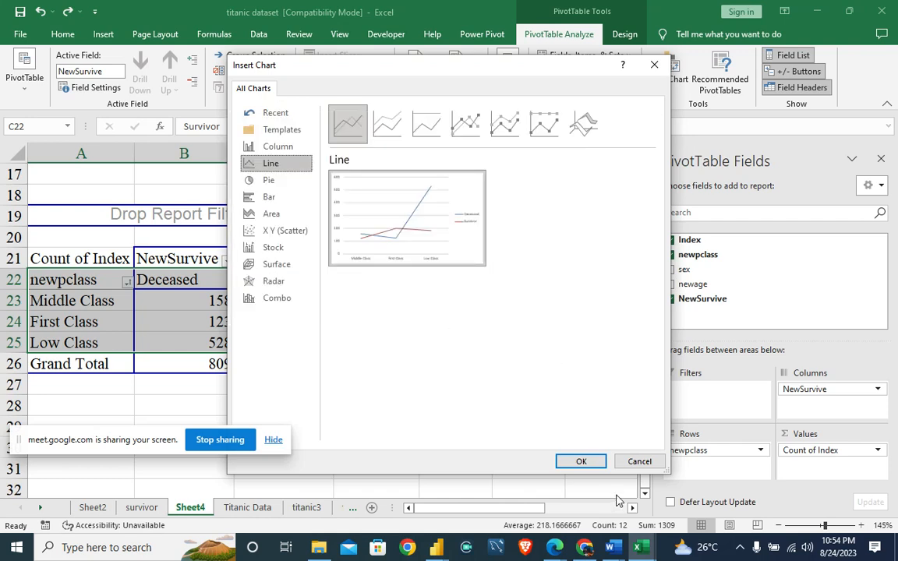
click(583, 462)
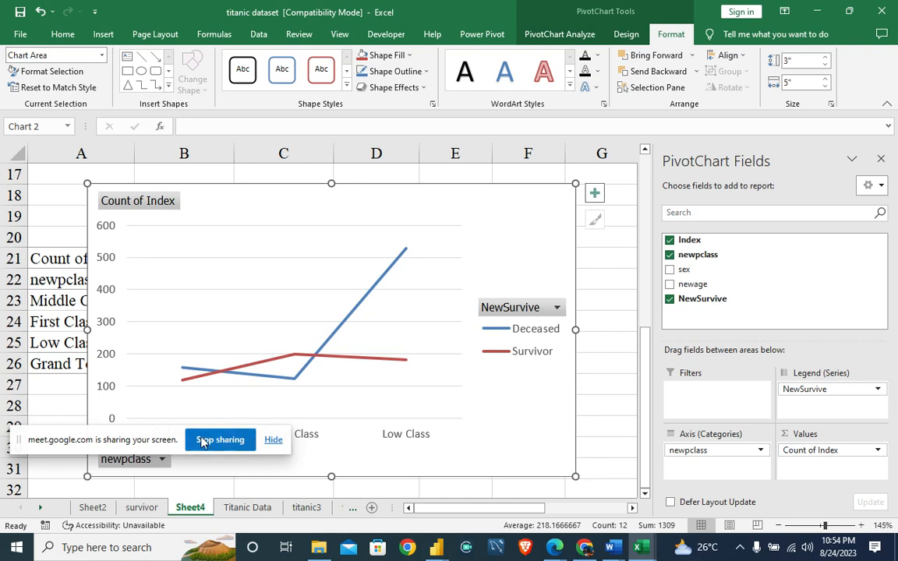
Delete the line PivotChart covering the class-by-survival PivotTable.
drag(183, 443, 165, 501)
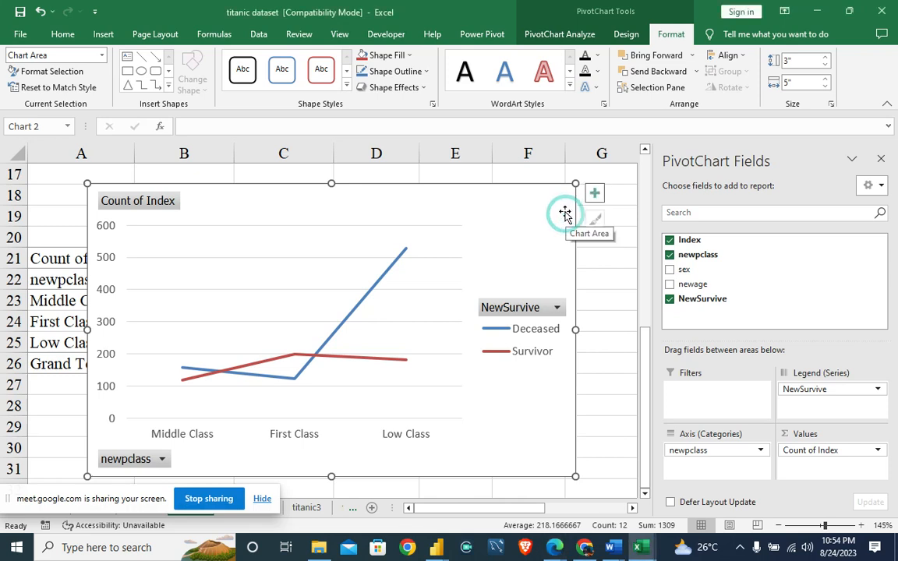
key(Delete)
click(506, 230)
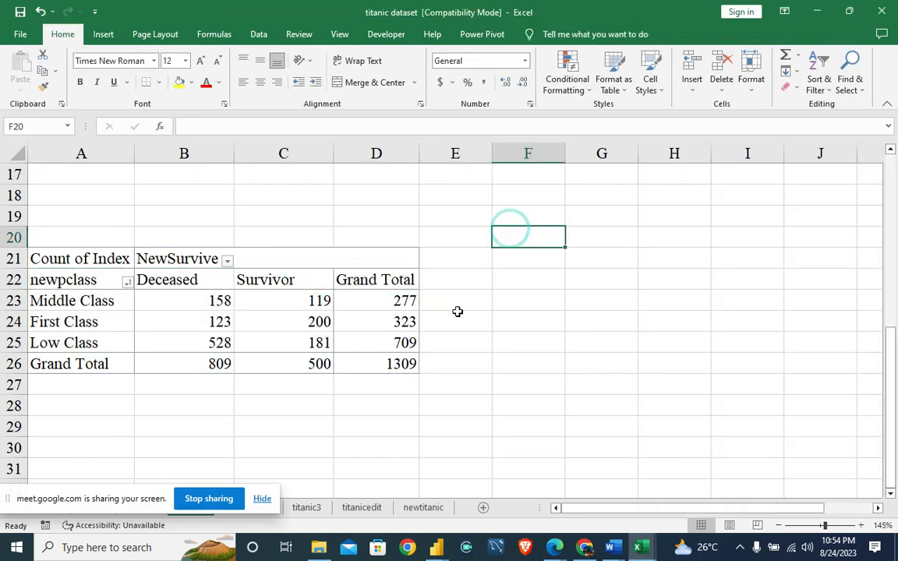
click(401, 301)
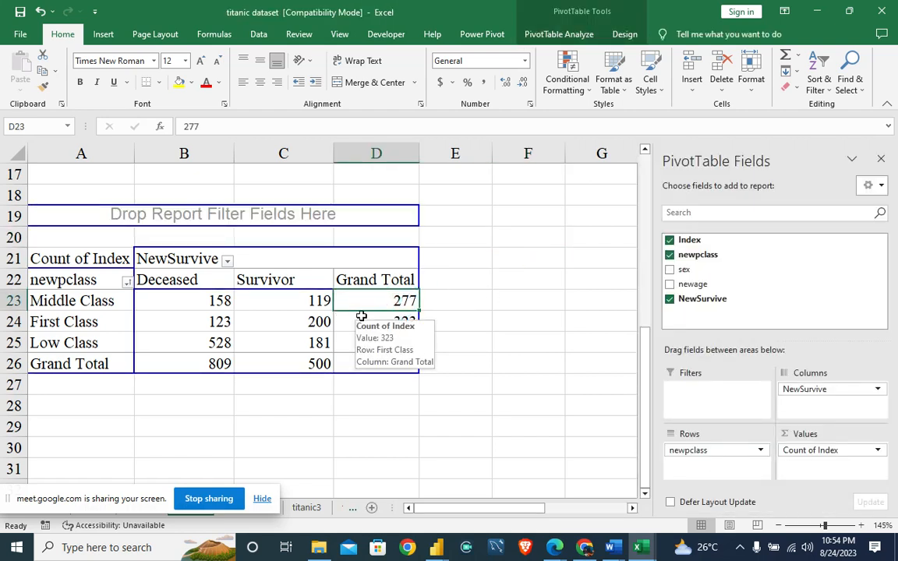
drag(361, 305, 361, 316)
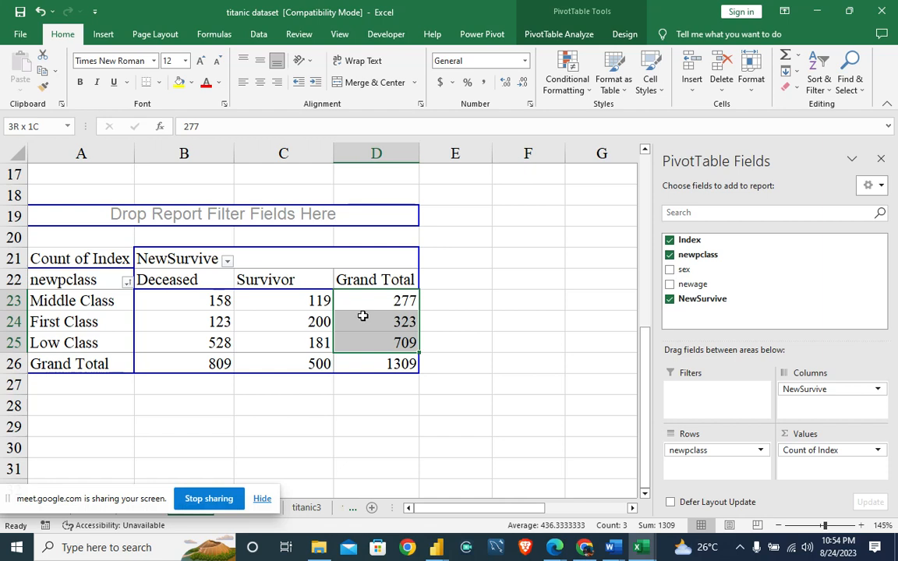
right_click(362, 316)
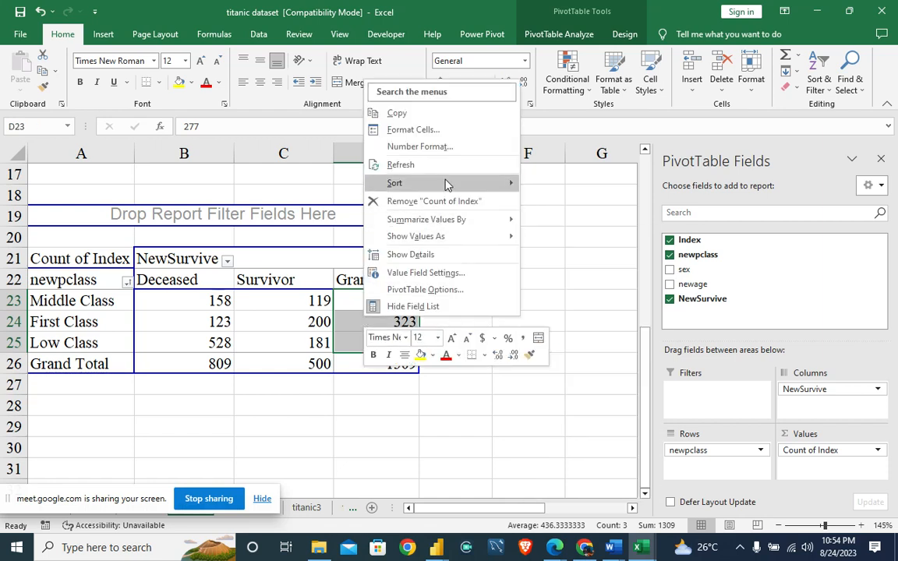
click(546, 267)
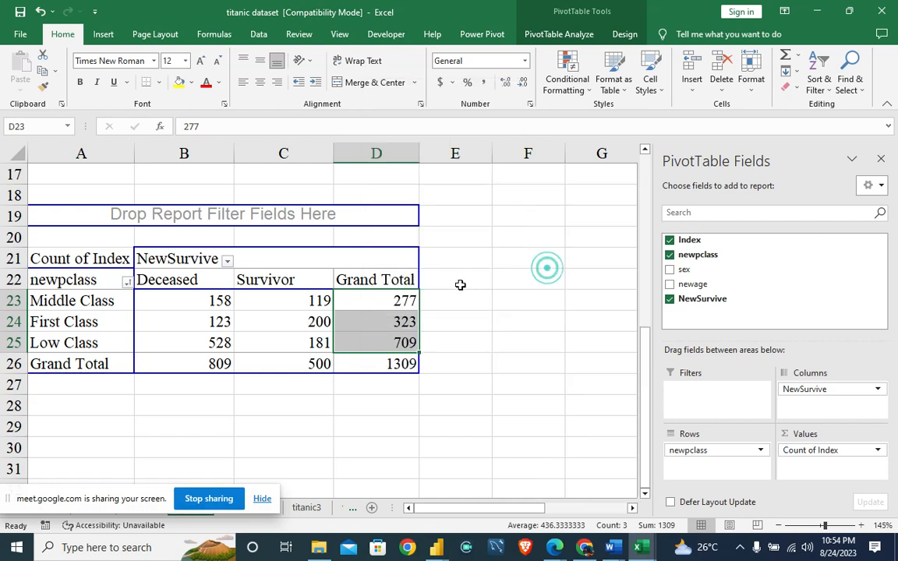
click(347, 304)
drag(165, 302, 298, 354)
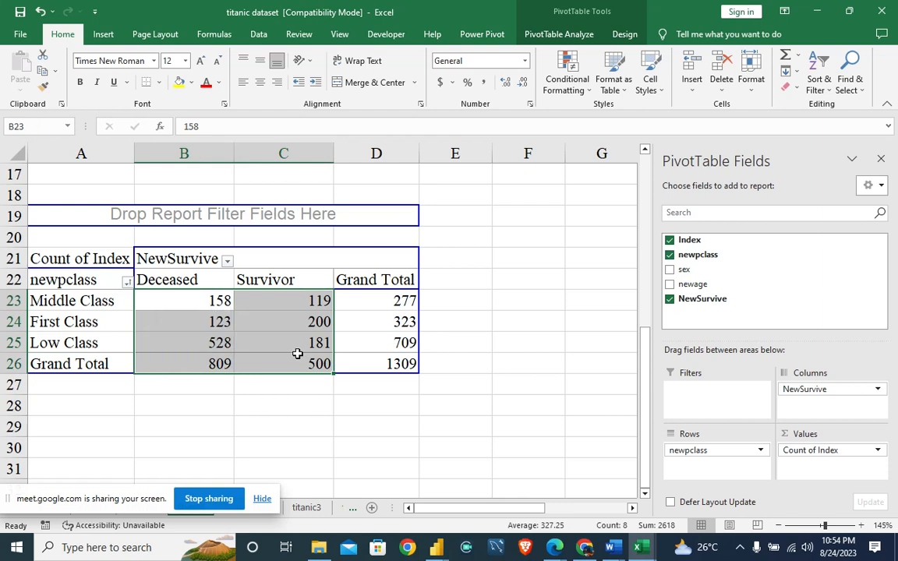
right_click(309, 304)
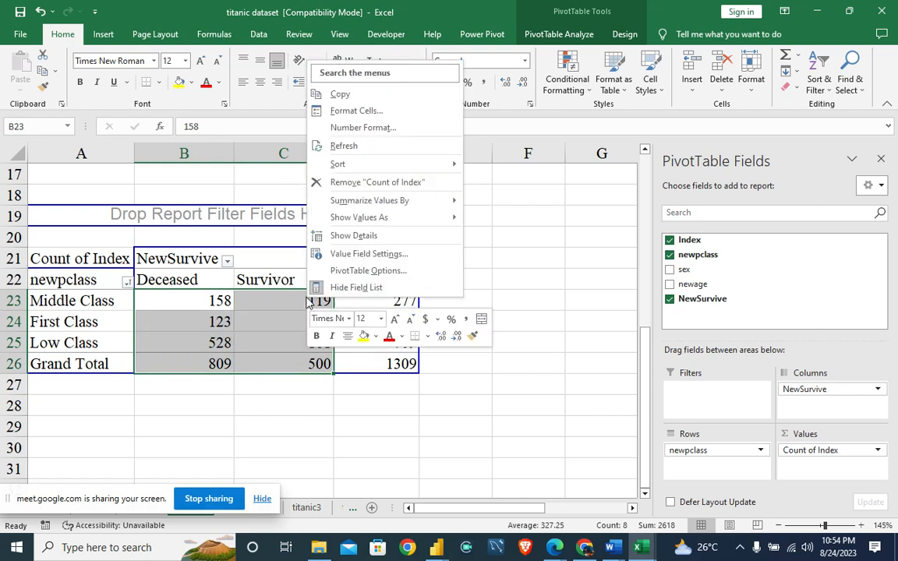
click(486, 274)
click(295, 349)
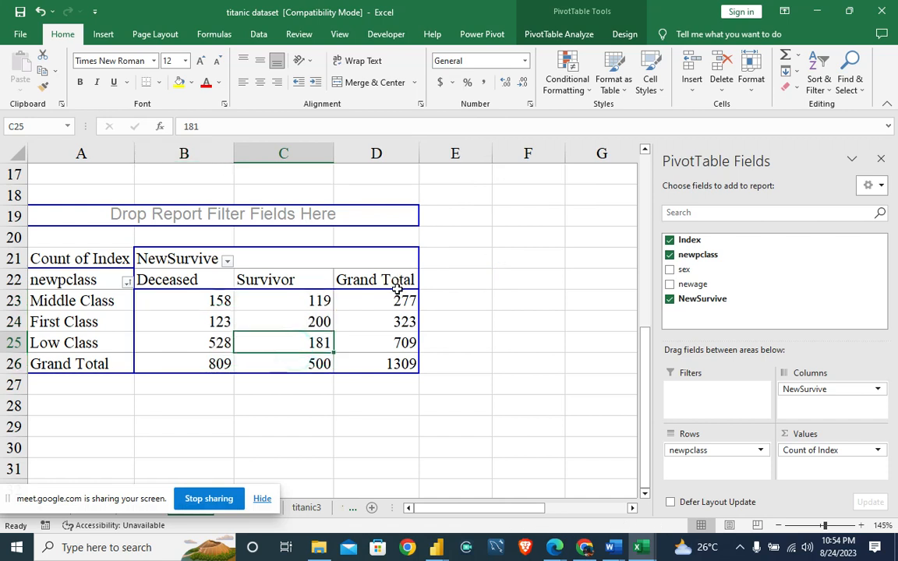
click(398, 302)
drag(397, 301, 401, 343)
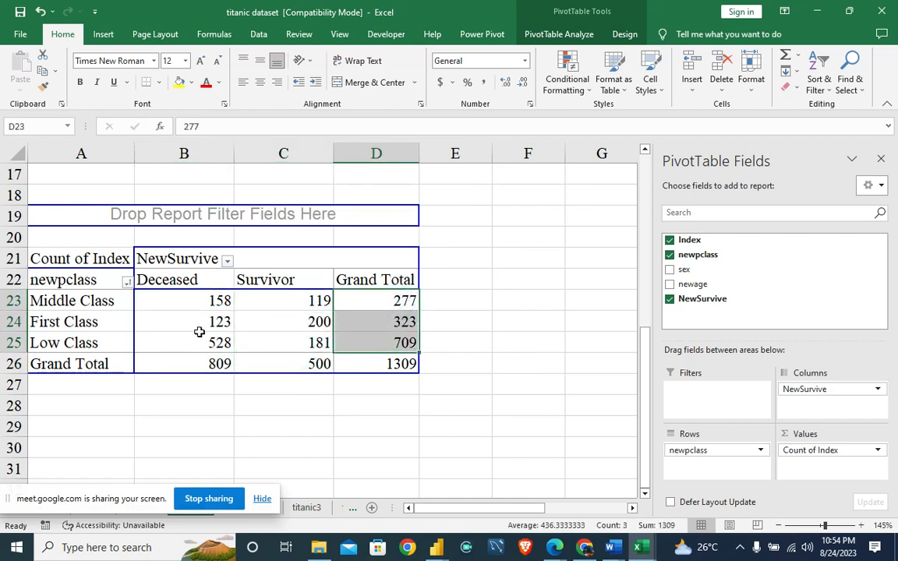
Sort the newpclass row labels of the class-by-survival PivotTable from A to Z.
right_click(110, 300)
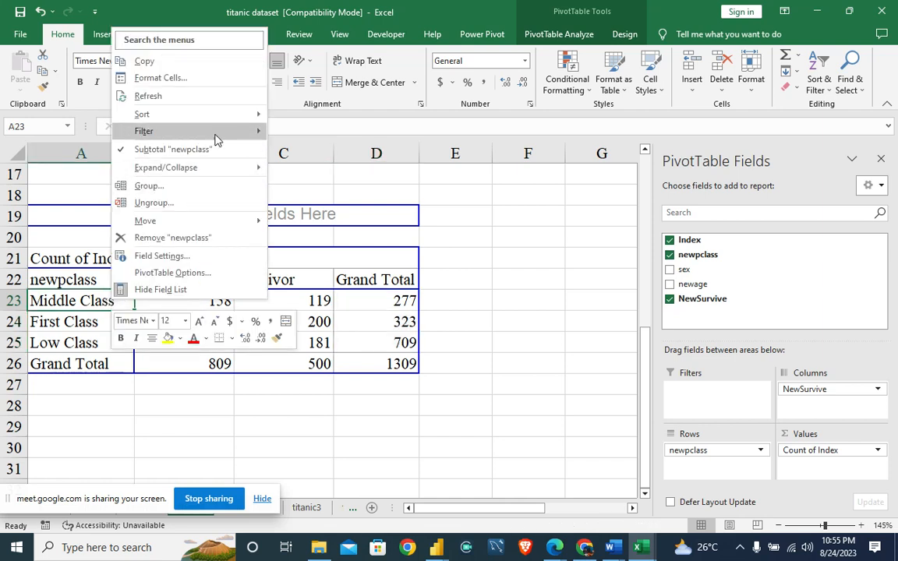
mouse_move(226, 119)
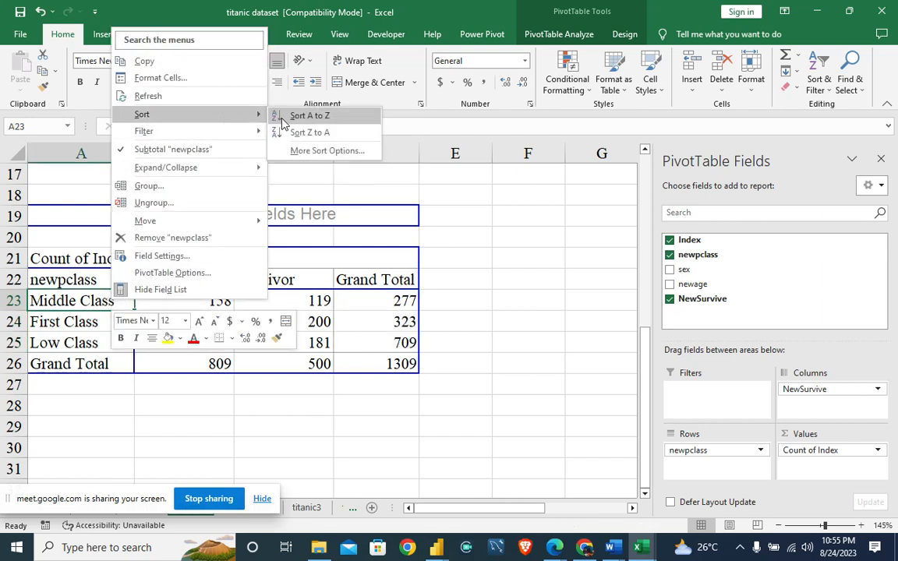
click(343, 116)
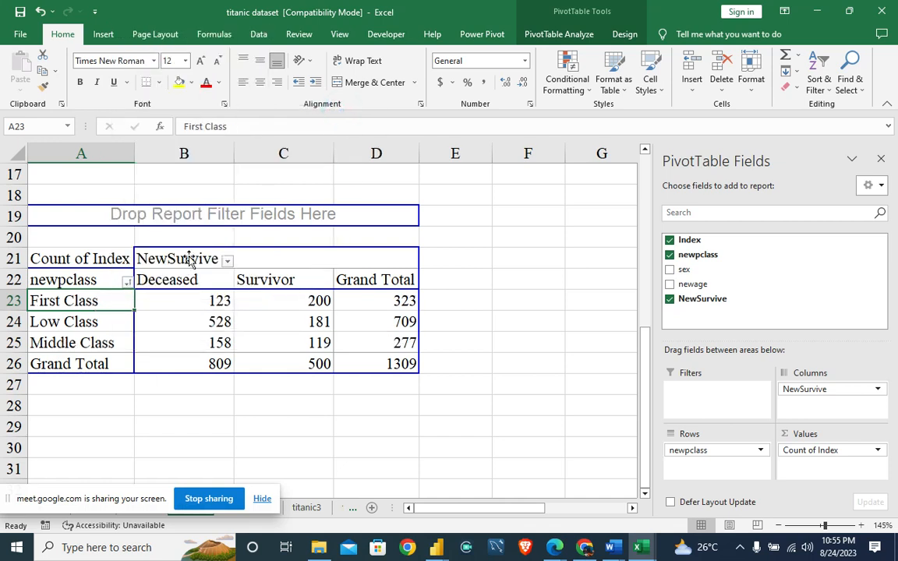
Sort the passenger classes in the class-by-survival PivotTable by Grand Total, smallest to largest.
click(183, 302)
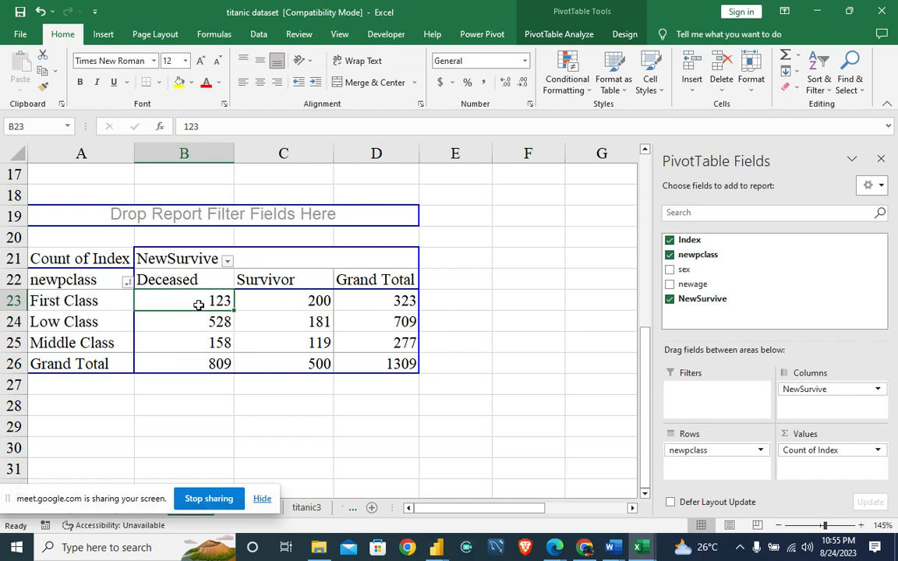
right_click(372, 298)
mouse_move(498, 164)
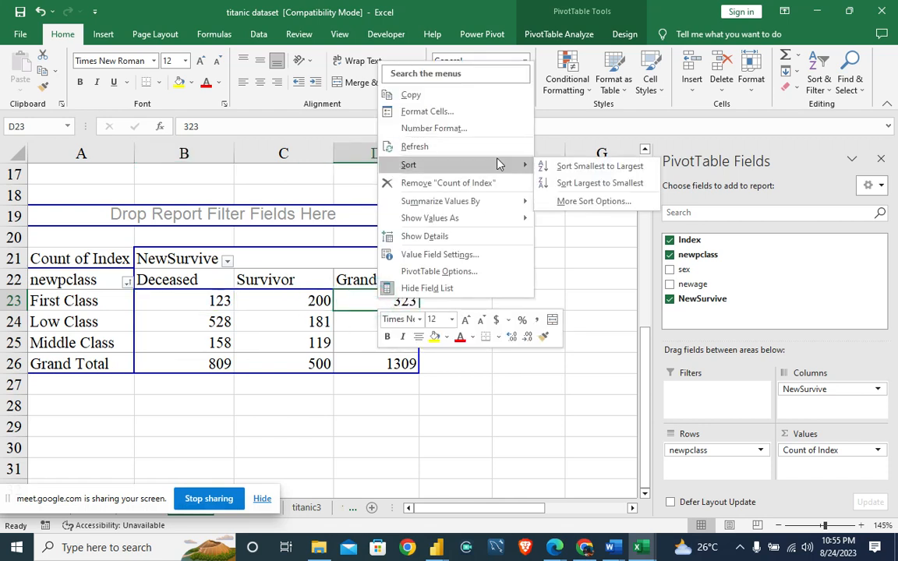
click(593, 166)
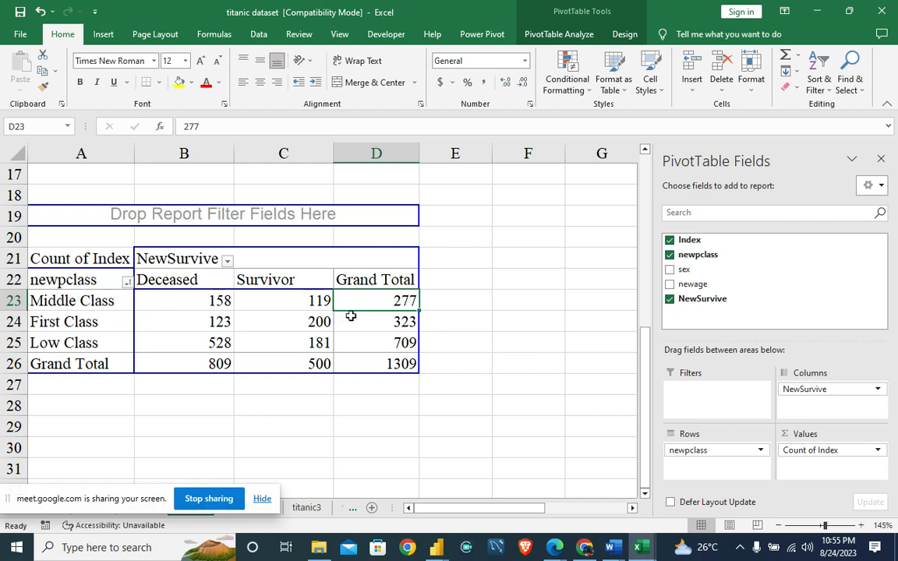
Insert a Line PivotChart from the class-by-survival PivotTable at A21.
click(327, 341)
drag(328, 340, 89, 251)
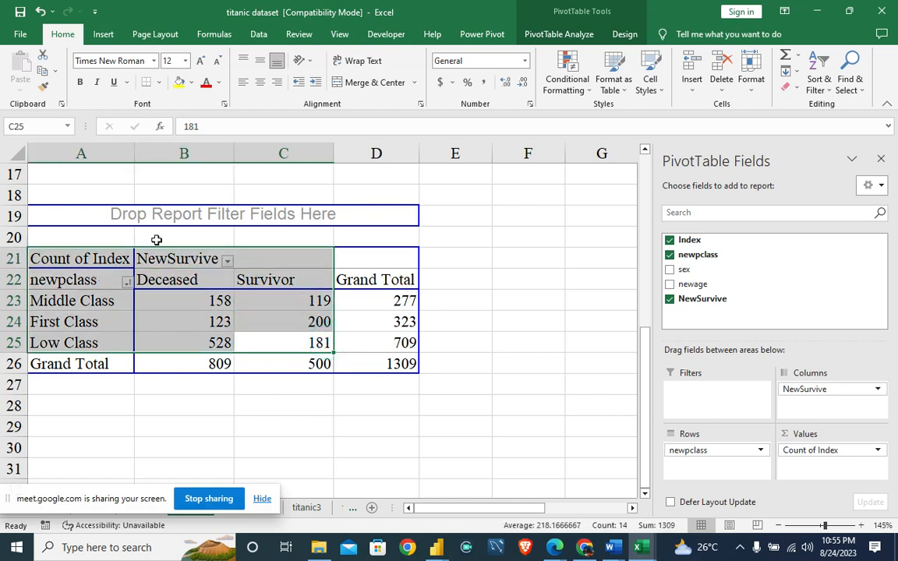
click(482, 33)
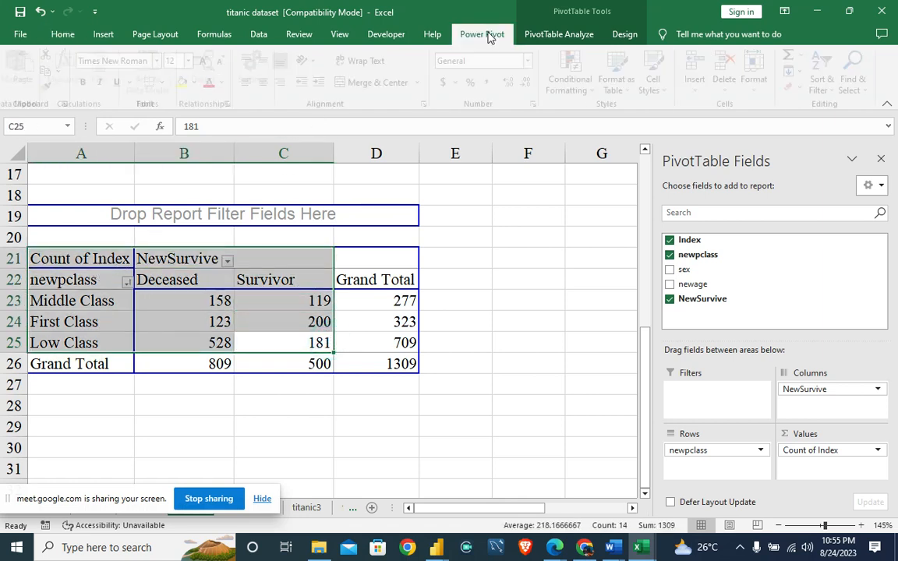
click(537, 31)
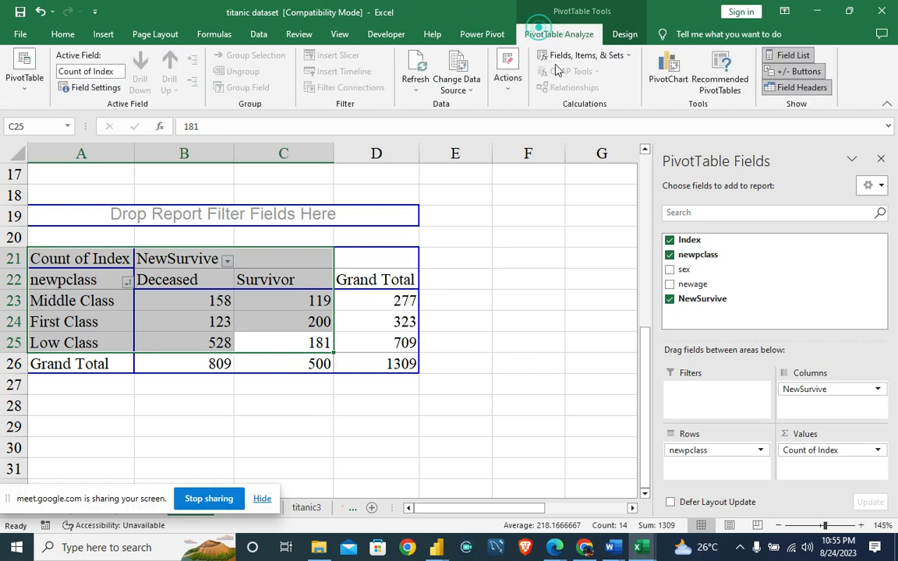
click(667, 66)
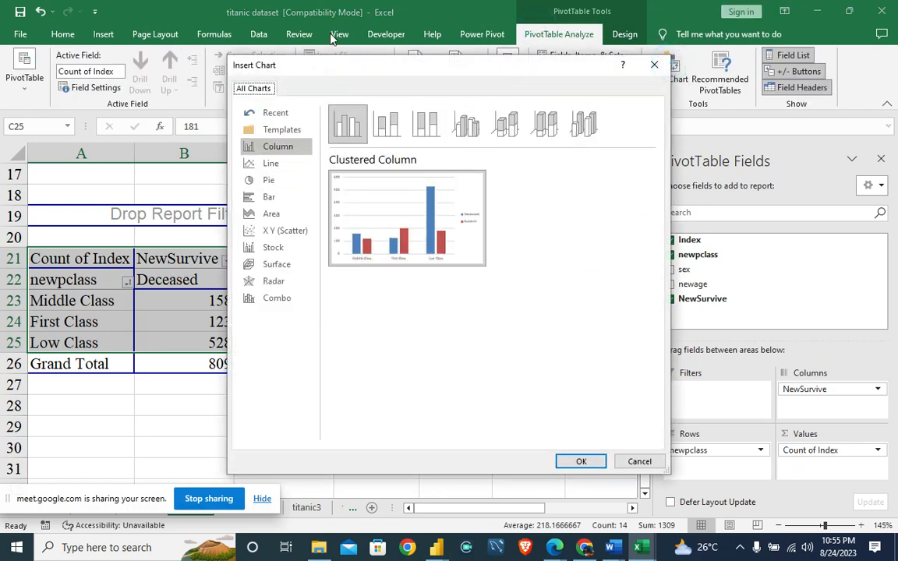
click(270, 163)
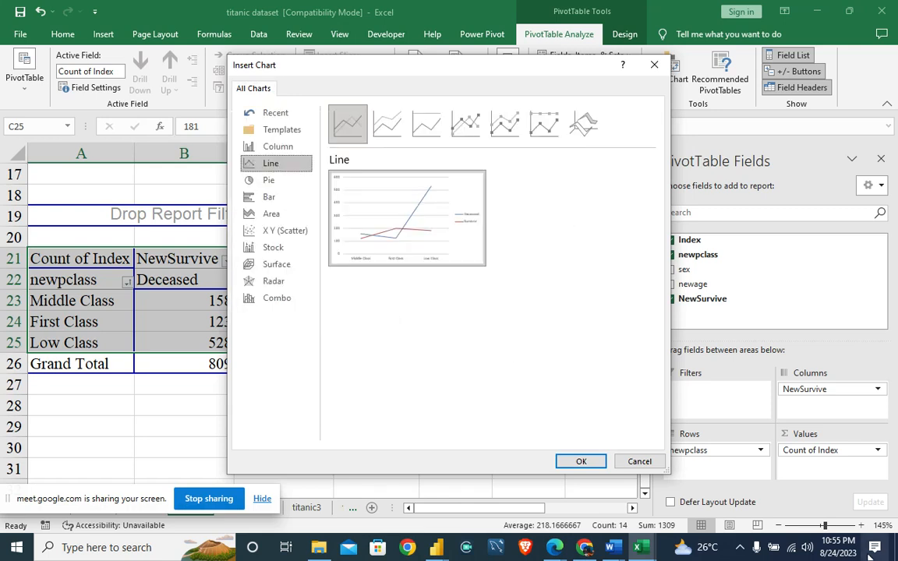
click(590, 461)
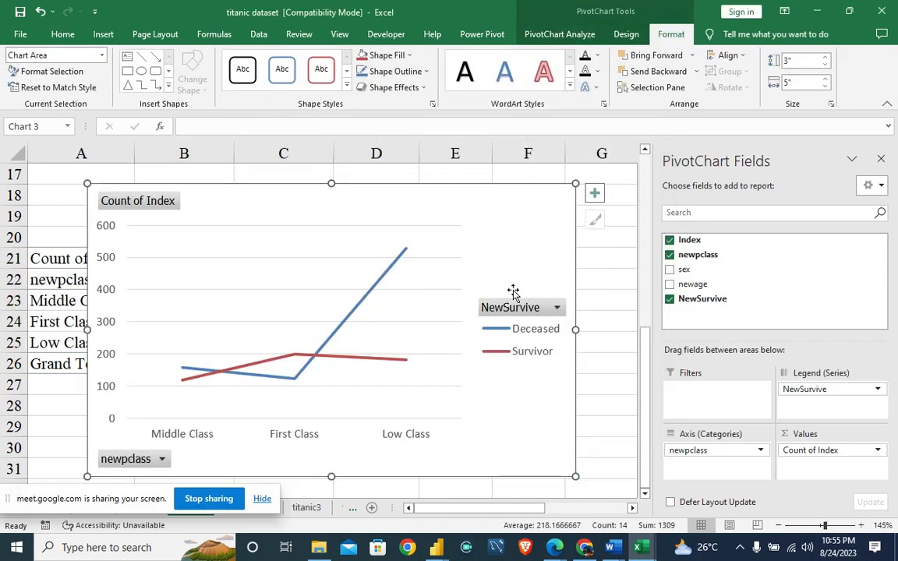
Examine the Survivor and Deceased points for each passenger class on the line PivotChart.
click(155, 227)
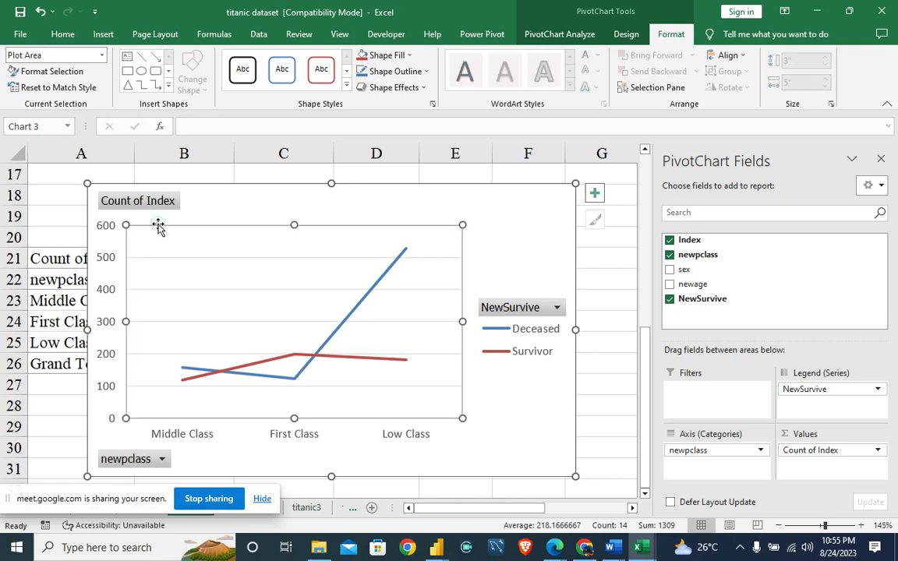
click(531, 225)
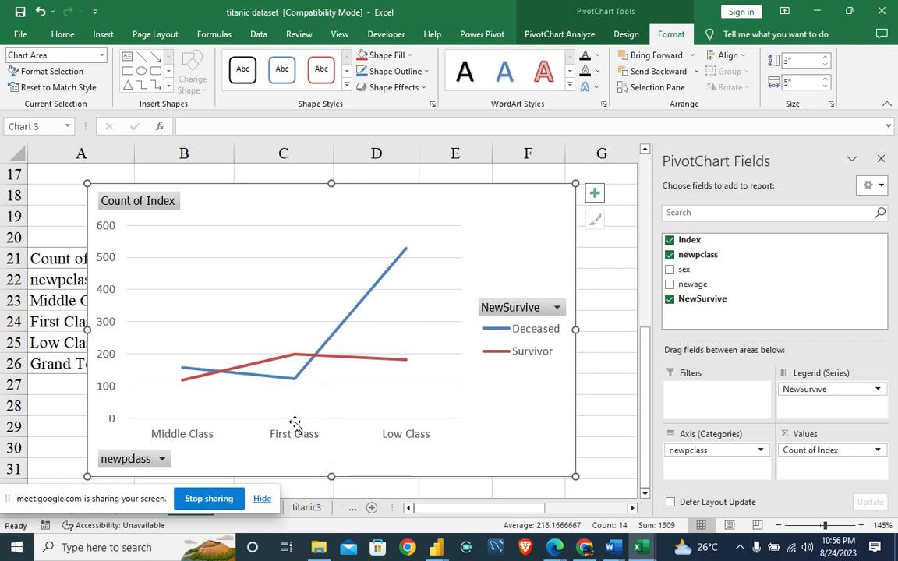
mouse_move(293, 355)
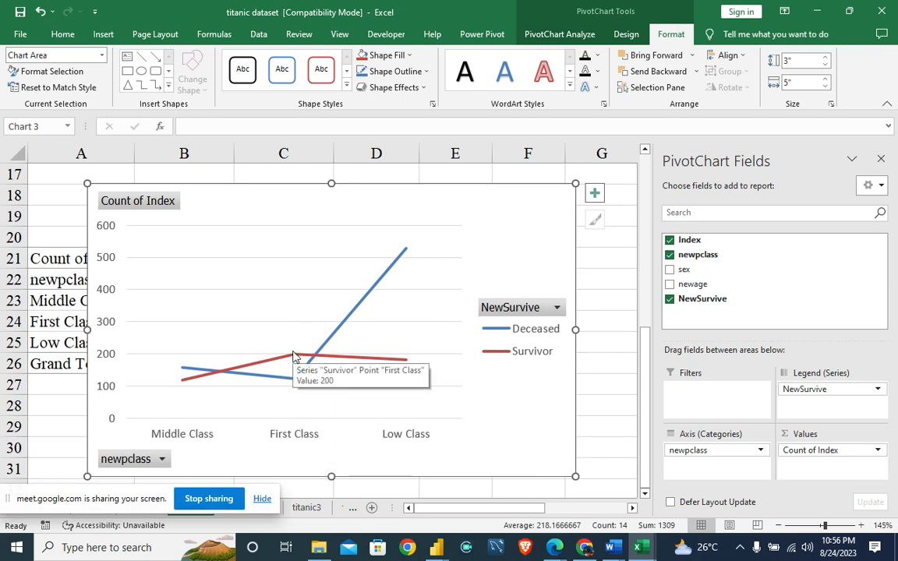
mouse_move(295, 381)
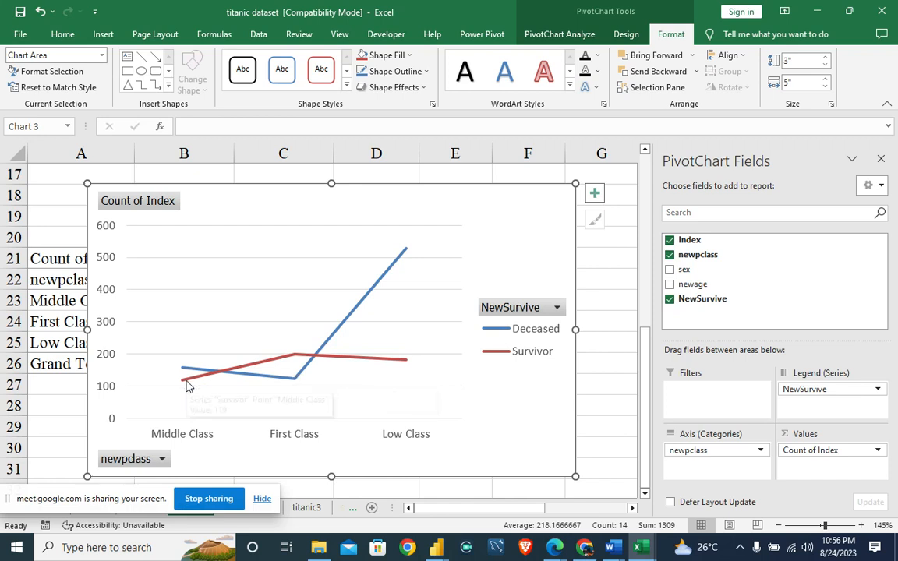
mouse_move(186, 382)
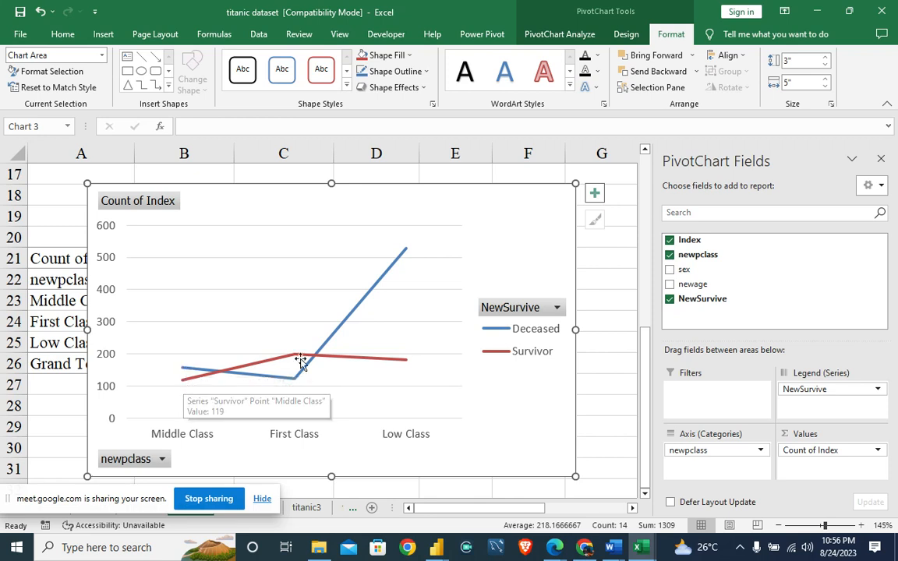
mouse_move(404, 364)
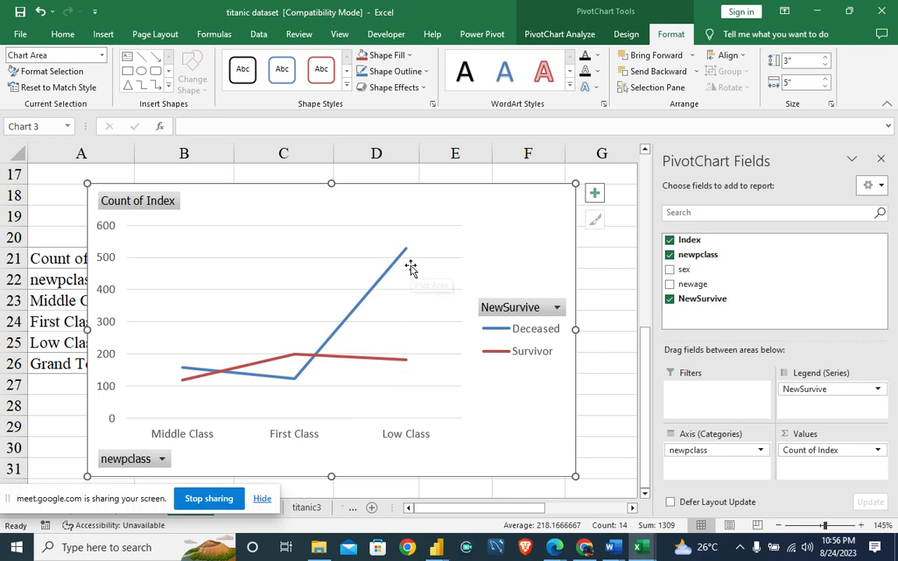
mouse_move(411, 252)
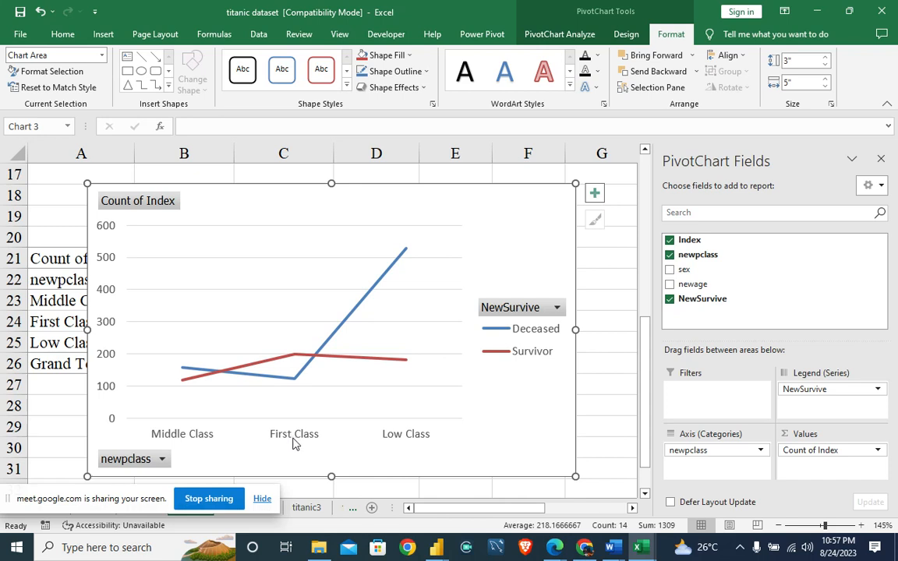
Switch to the Google Meet call in Edge, open the raised-hand queue and look through the list of participants.
click(741, 549)
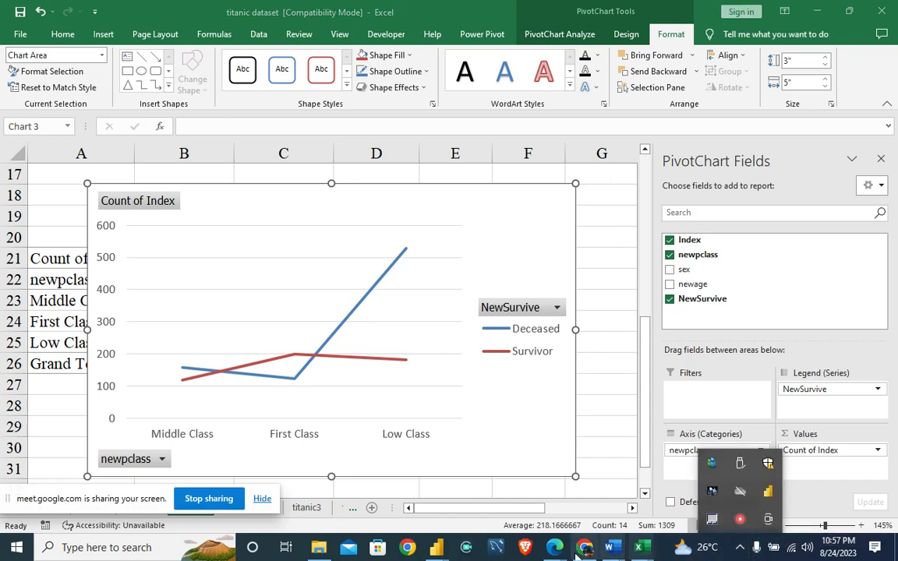
mouse_move(554, 548)
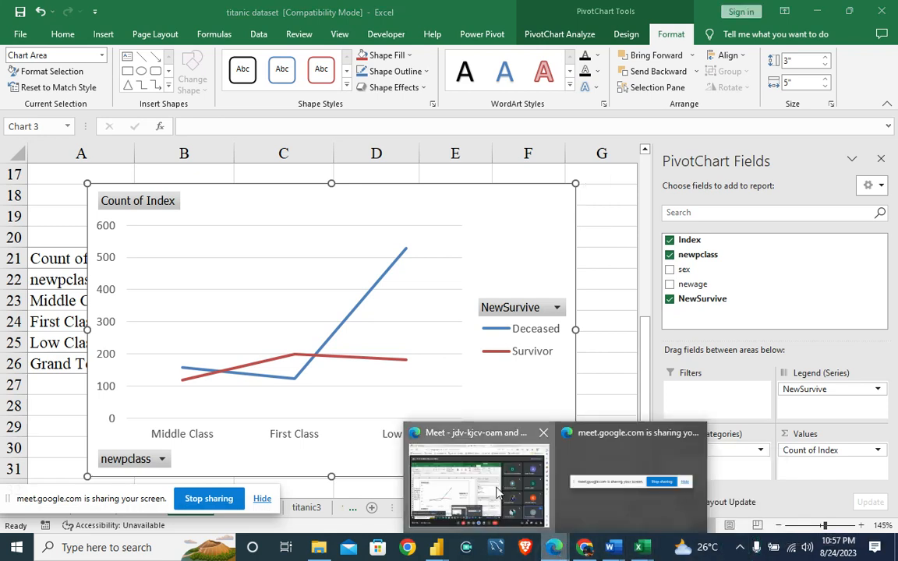
click(519, 484)
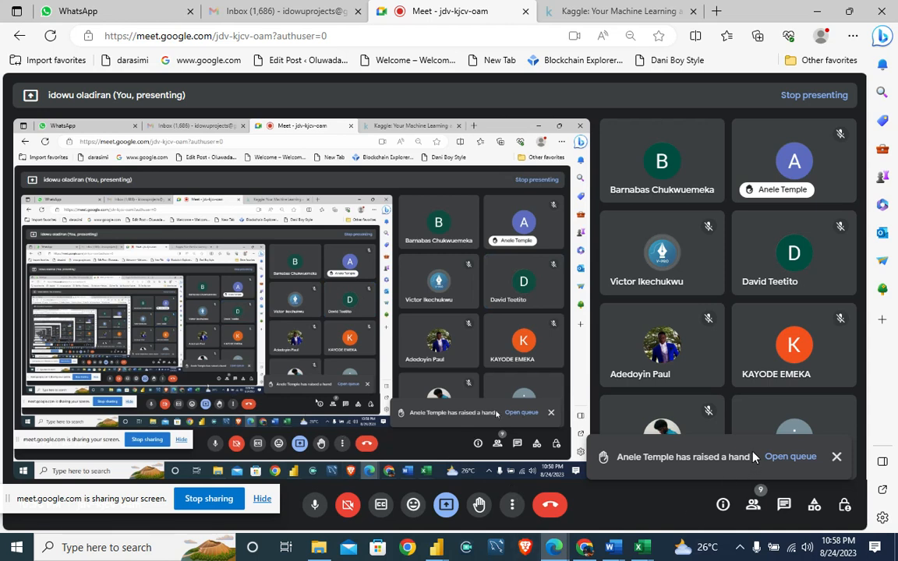
click(790, 456)
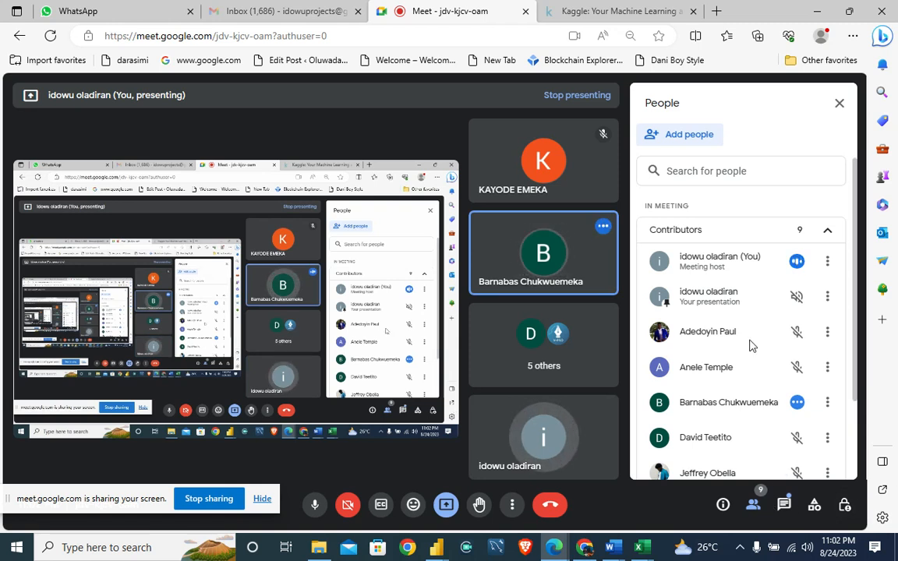
scroll(749, 345, down, 2)
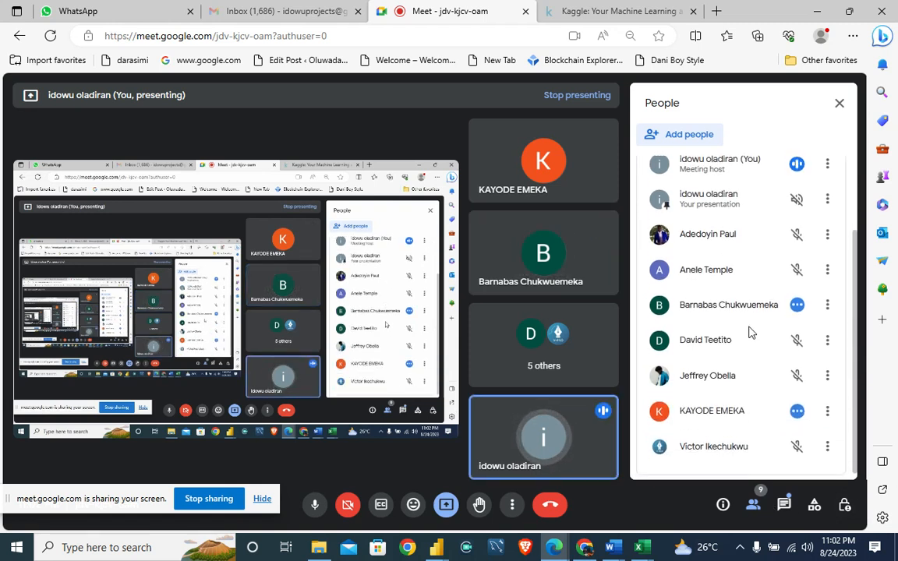
scroll(752, 345, down, 1)
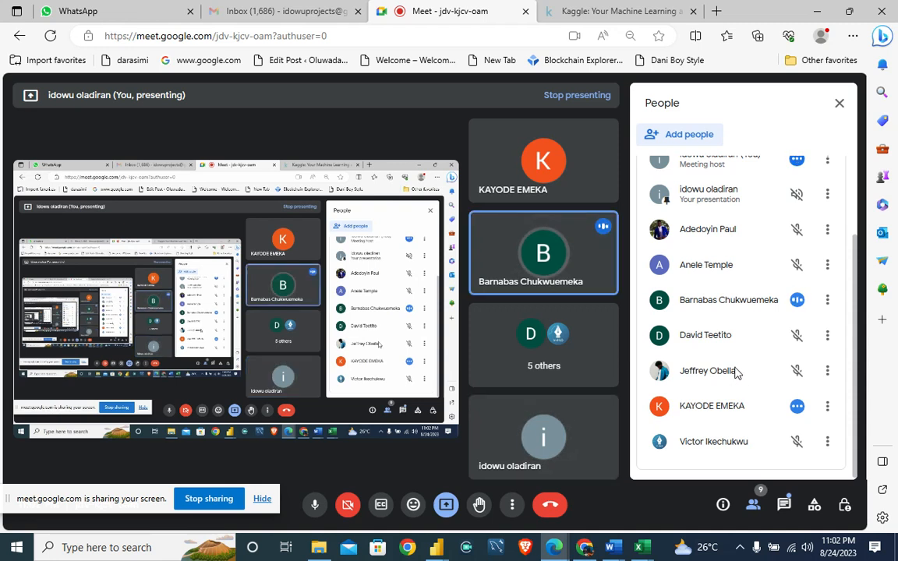
scroll(736, 374, up, 1)
scroll(736, 374, up, 2)
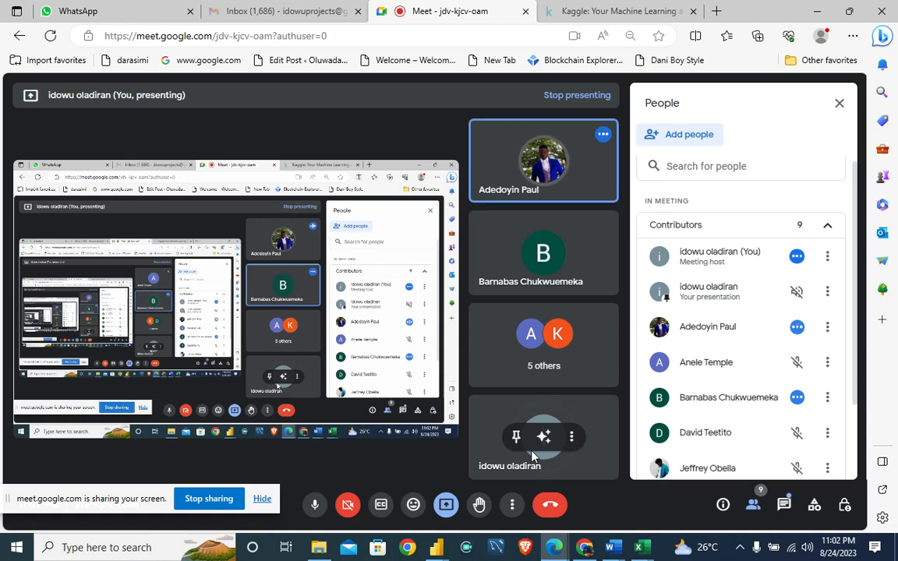
Leave the Google Meet call and quit the screen recorder running in the background.
click(548, 509)
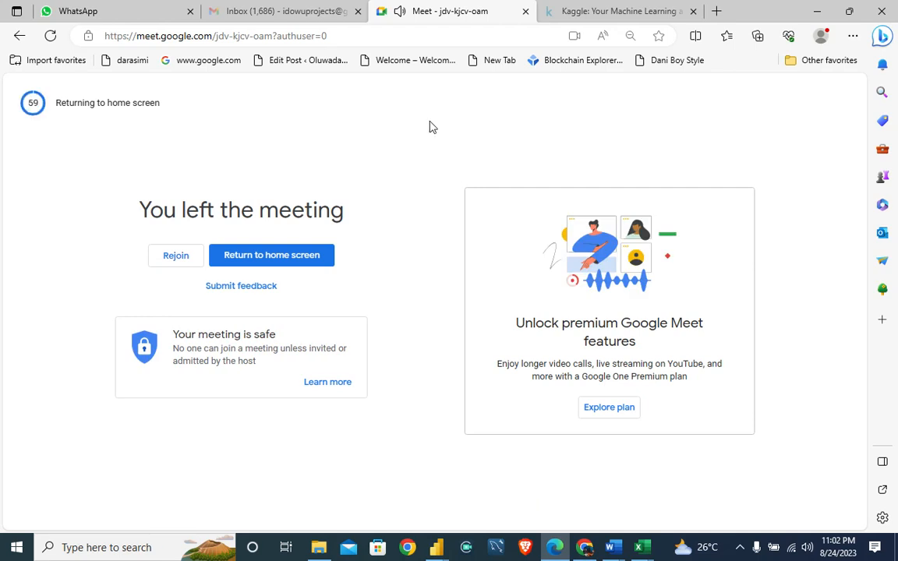
click(740, 548)
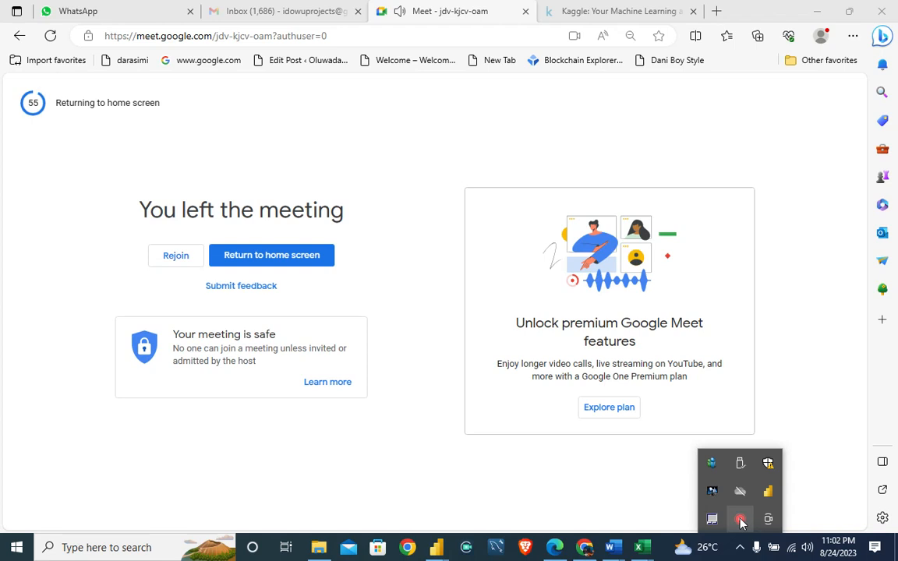
right_click(740, 520)
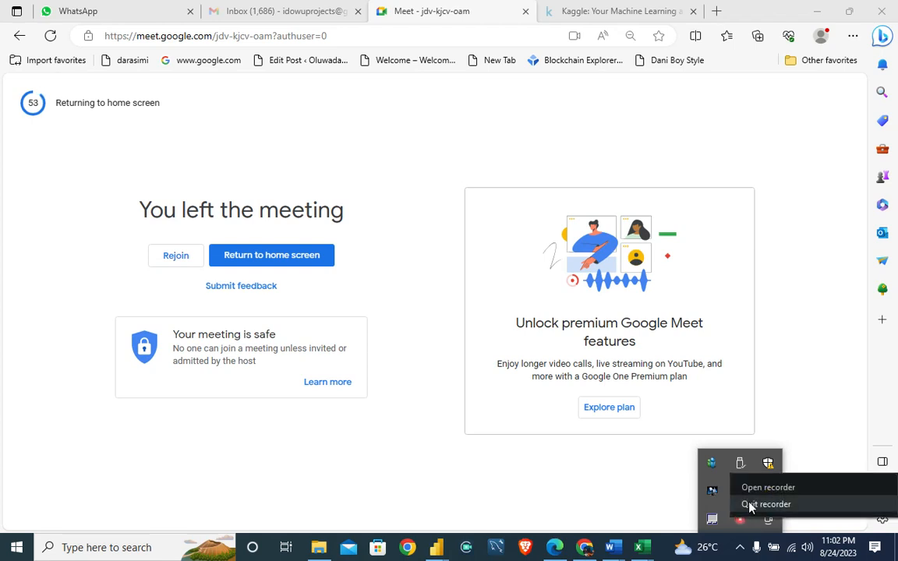